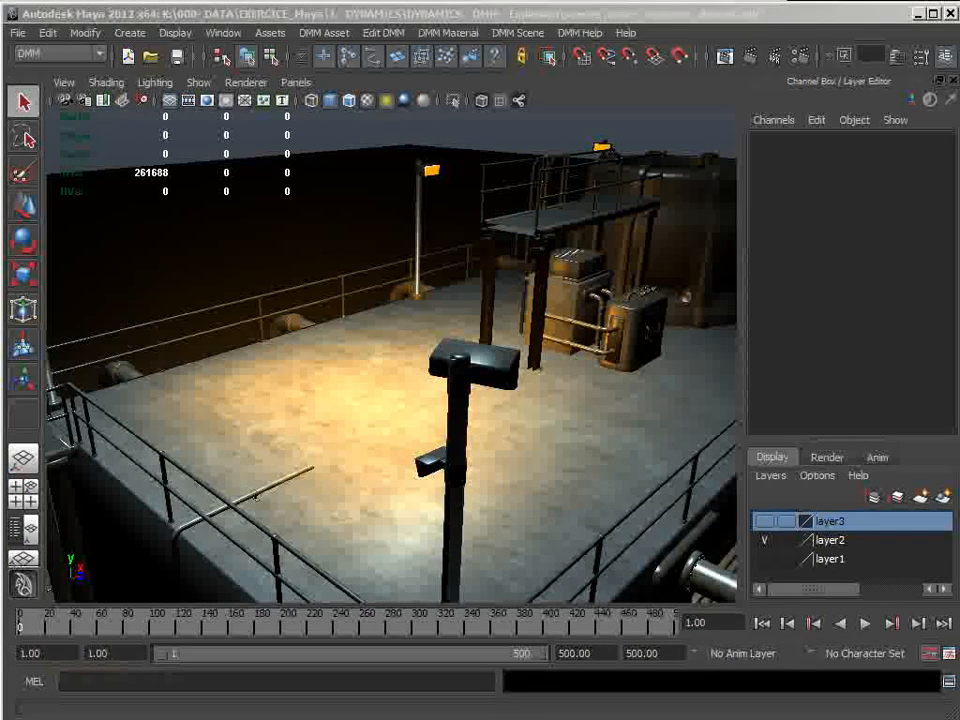
# - Open the Plug-in Manager, and set the active menu set to DMM
pyautogui.keyDown('alt'); pyautogui.moveTo(568, 433); pyautogui.dragTo(497, 408); pyautogui.keyUp('alt')
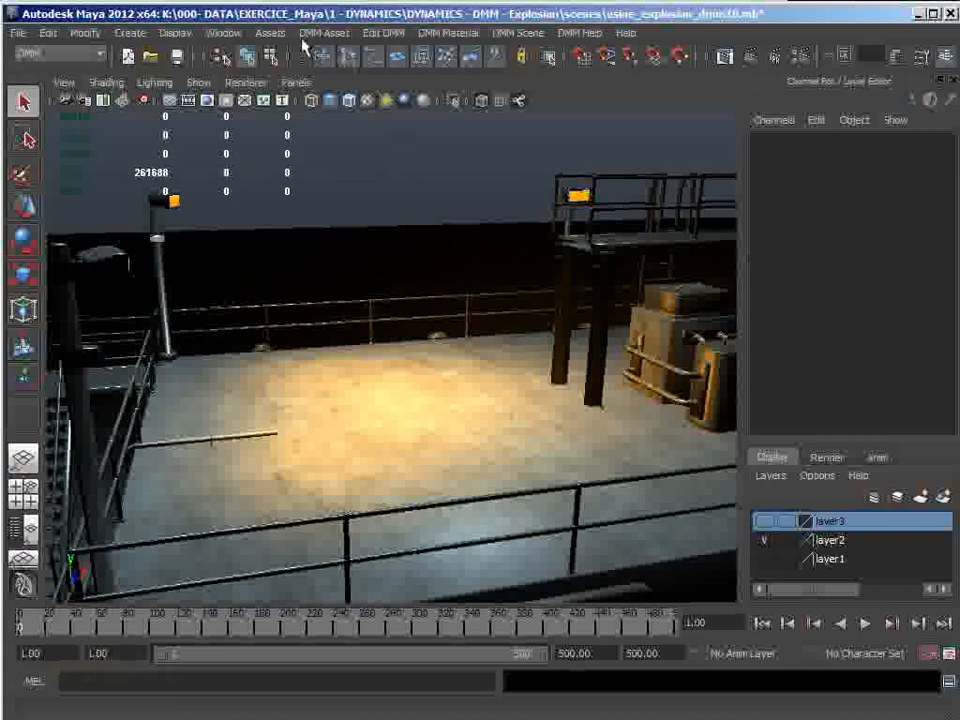
pyautogui.click(223, 36)
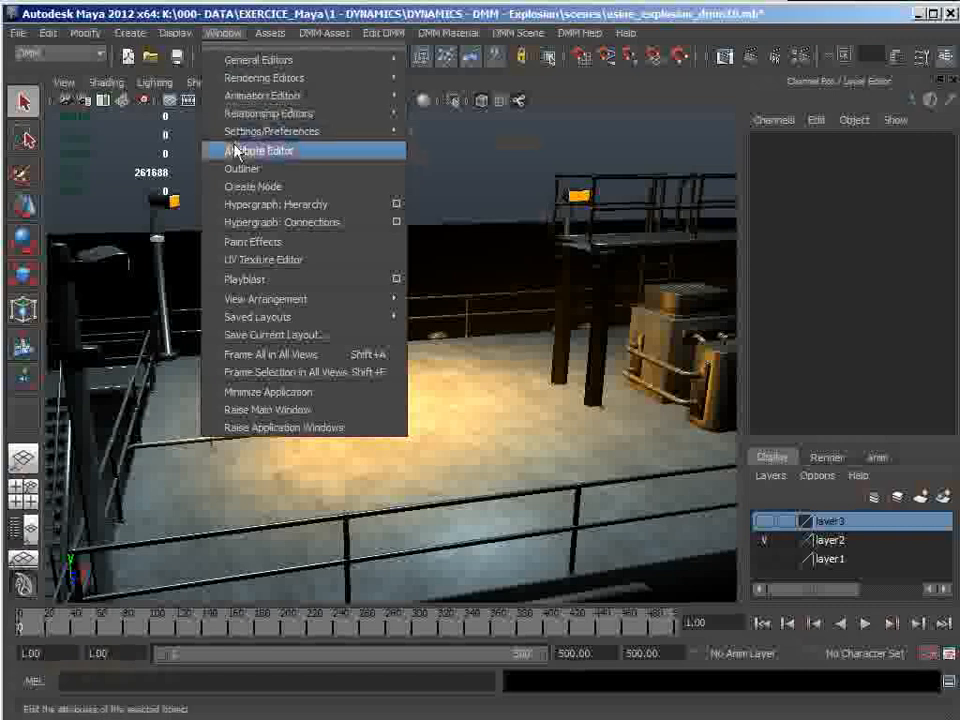
pyautogui.moveTo(257, 135)
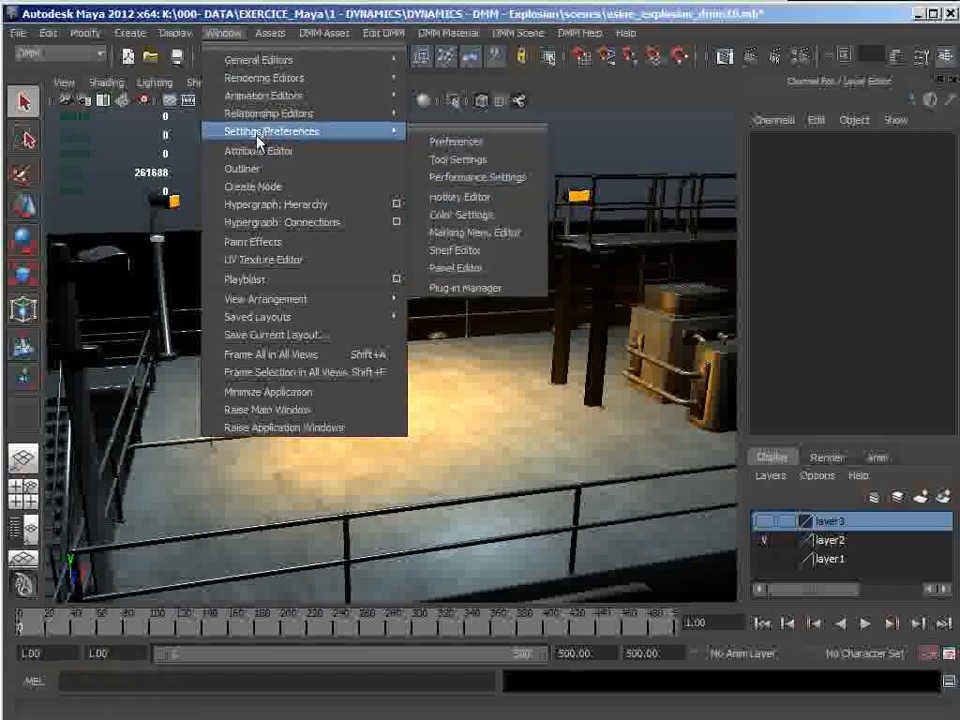
pyautogui.click(506, 290)
pyautogui.click(56, 53)
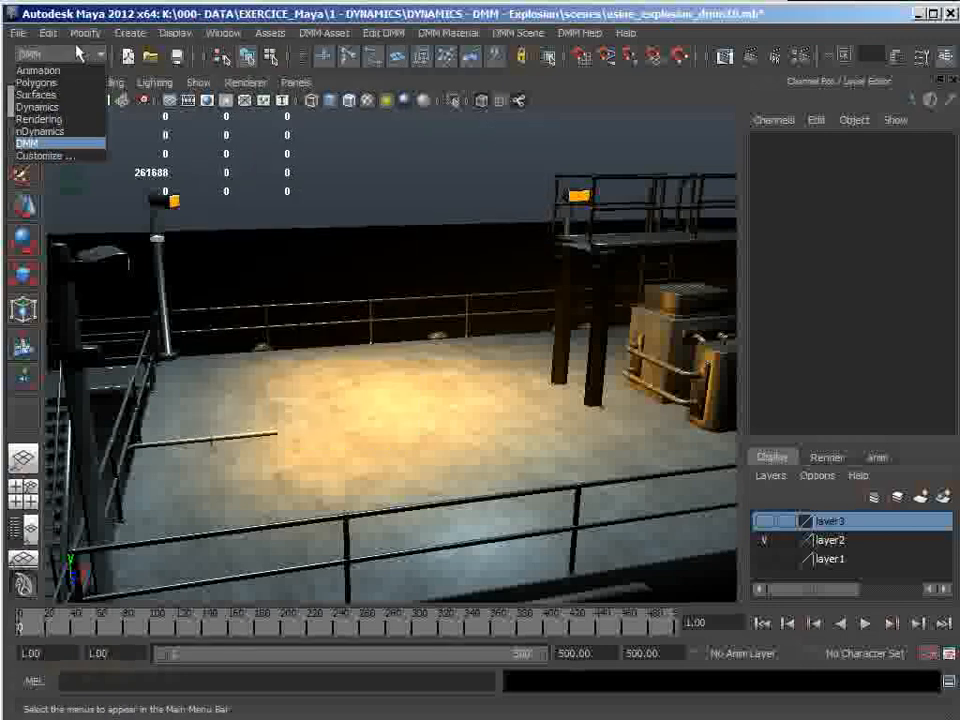
pyautogui.click(38, 147)
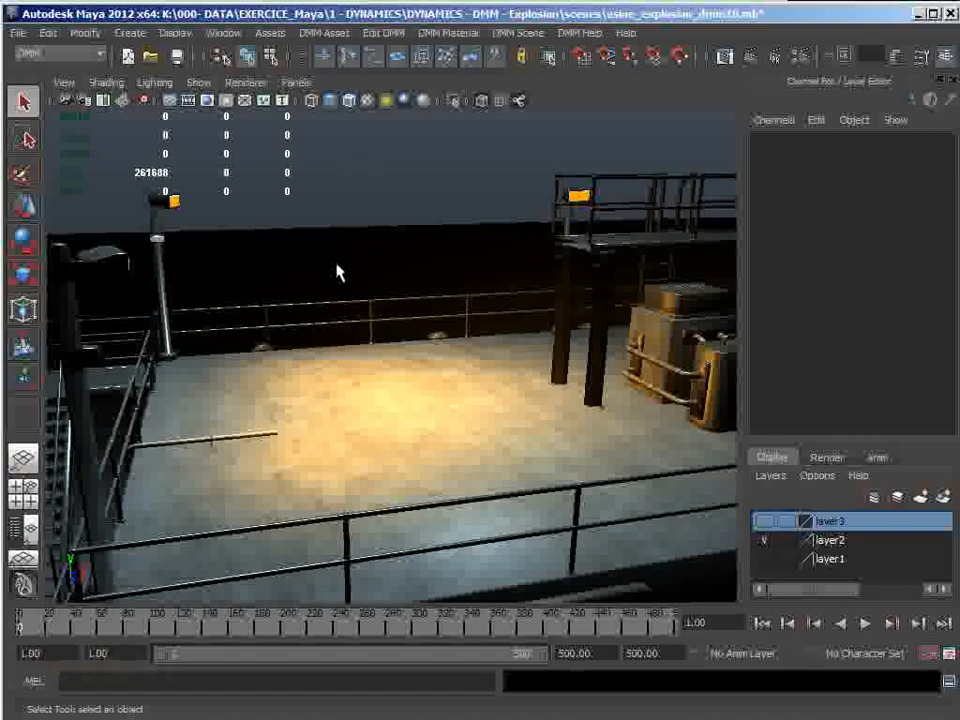
pyautogui.click(328, 33)
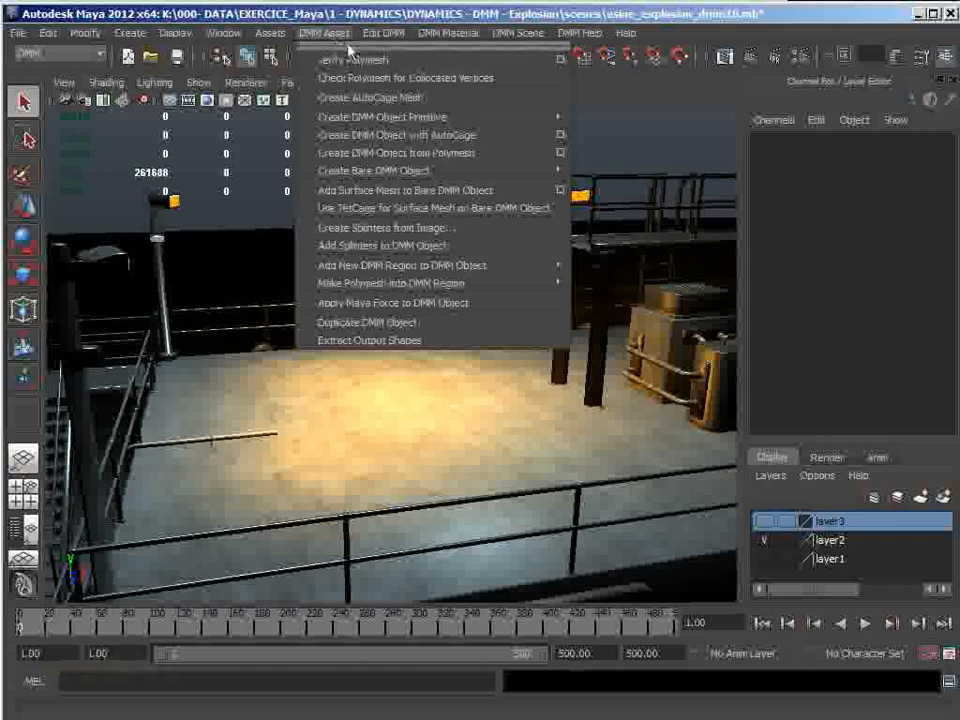
pyautogui.moveTo(400, 118)
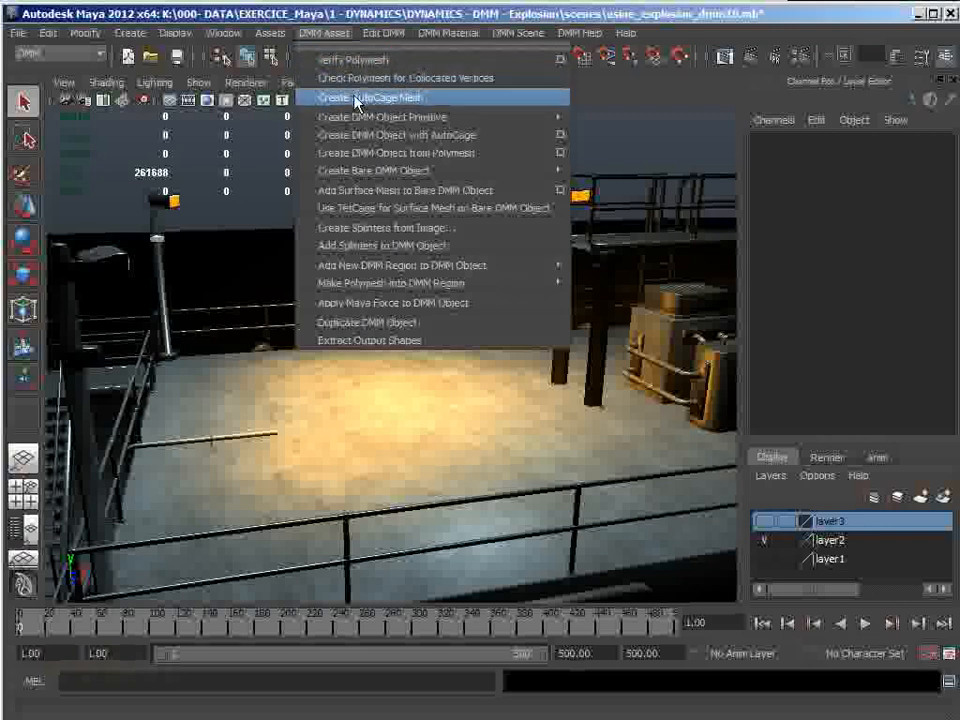
pyautogui.click(400, 14)
pyautogui.click(328, 35)
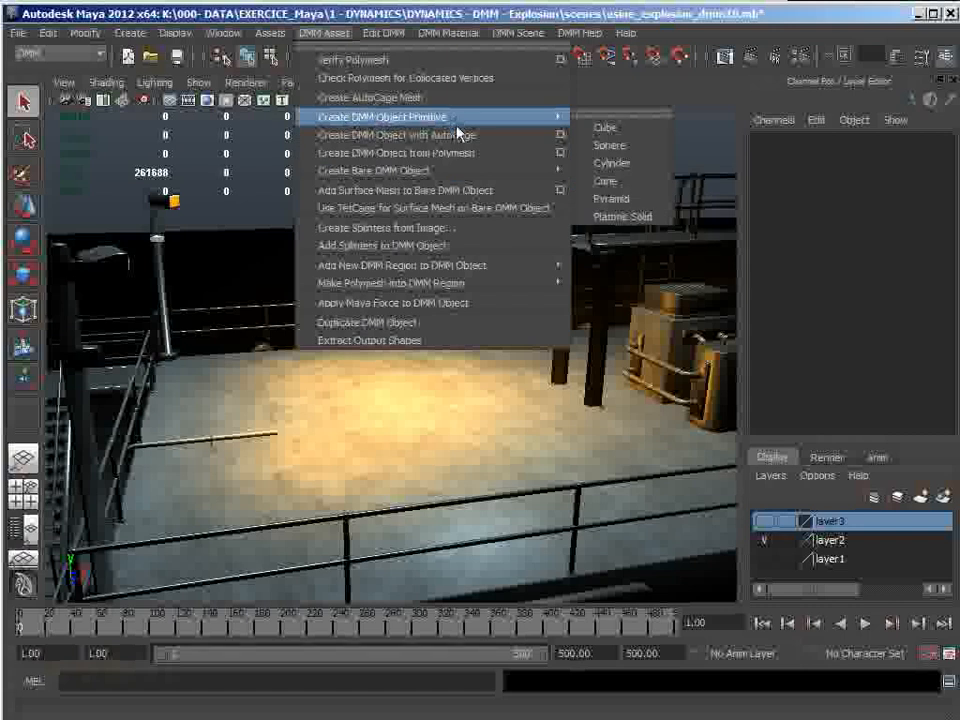
pyautogui.moveTo(450, 170)
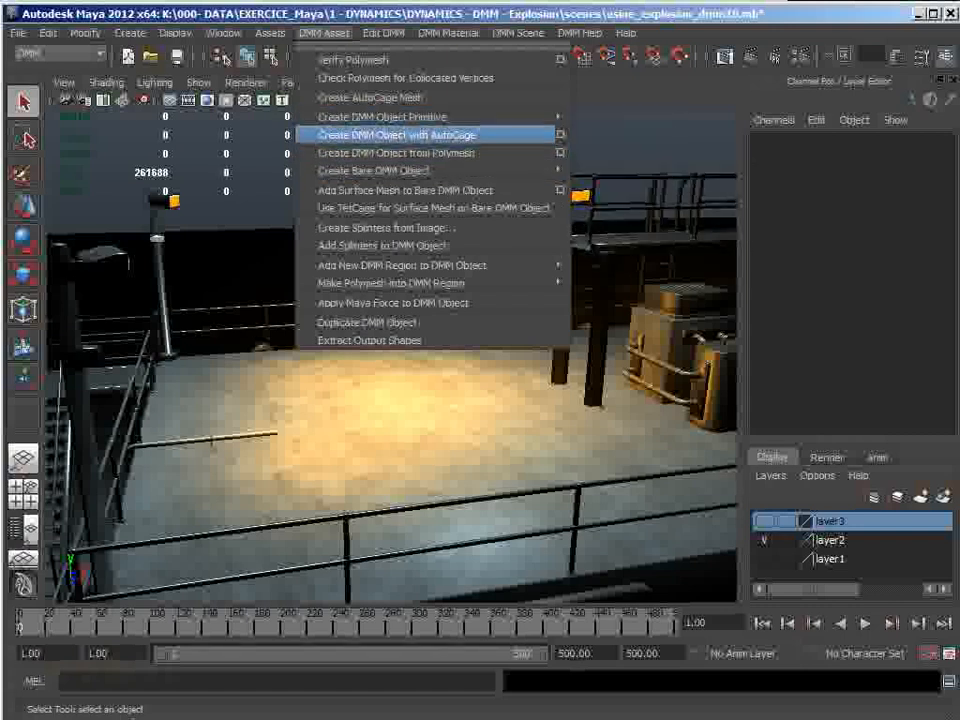
pyautogui.hotkey('alt', 'Tab')
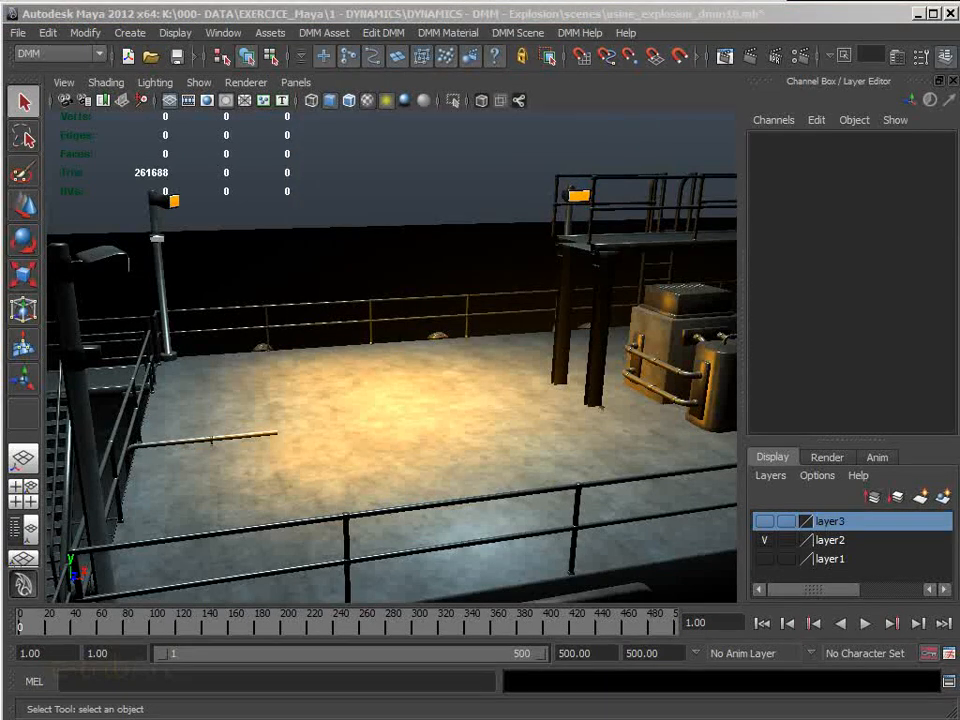
# - Create a DMM object primitive in the shape of a cube
pyautogui.click(324, 32)
pyautogui.moveTo(350, 120)
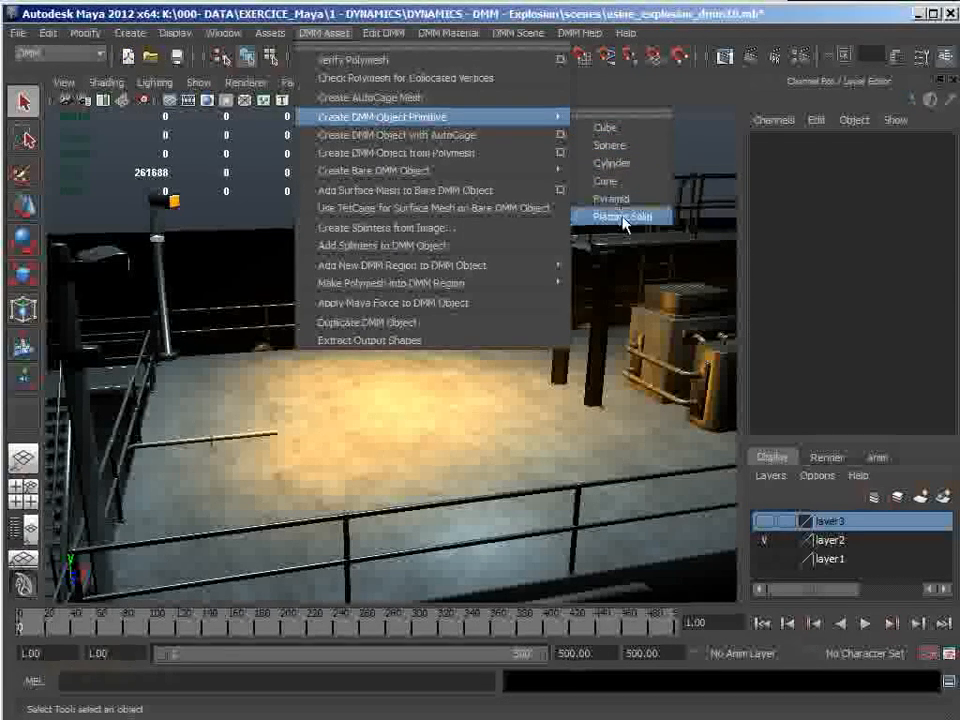
pyautogui.click(628, 131)
# - Move the DMM cube onto the lit rooftop platform, at about X -3.4 and Y 5.3
pyautogui.keyDown('alt'); pyautogui.moveTo(465, 302); pyautogui.dragTo(518, 387); pyautogui.keyUp('alt')
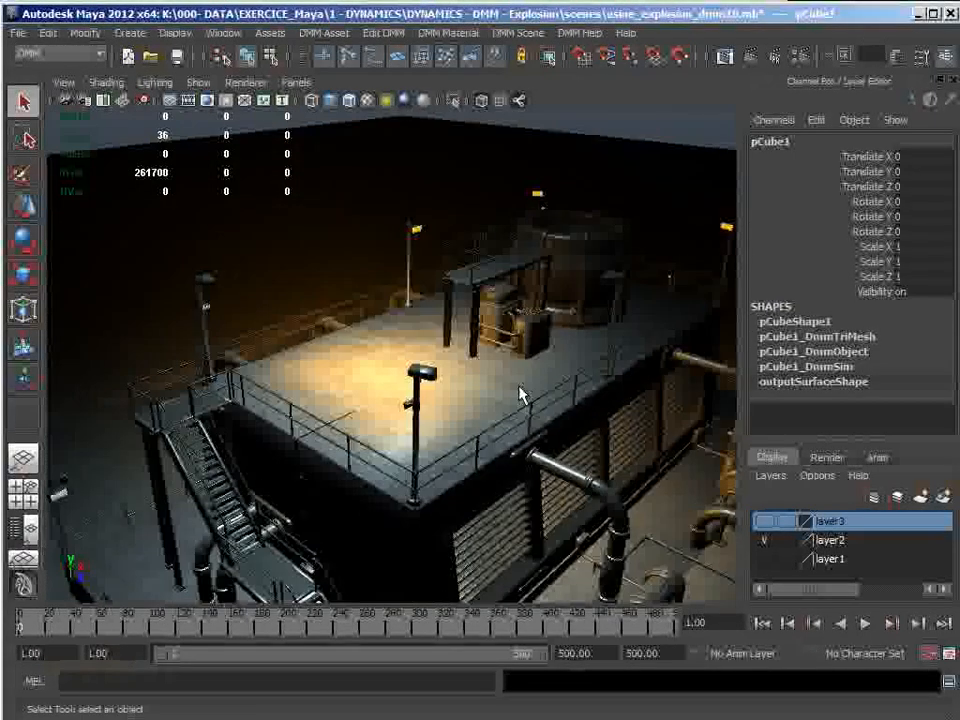
pyautogui.press('w')
pyautogui.moveTo(487, 450); pyautogui.dragTo(488, 268)
pyautogui.moveTo(519, 308); pyautogui.dragTo(463, 366)
pyautogui.keyDown('alt'); pyautogui.moveTo(525, 438); pyautogui.dragTo(422, 445); pyautogui.keyUp('alt')
pyautogui.scroll(6, 375, 409)
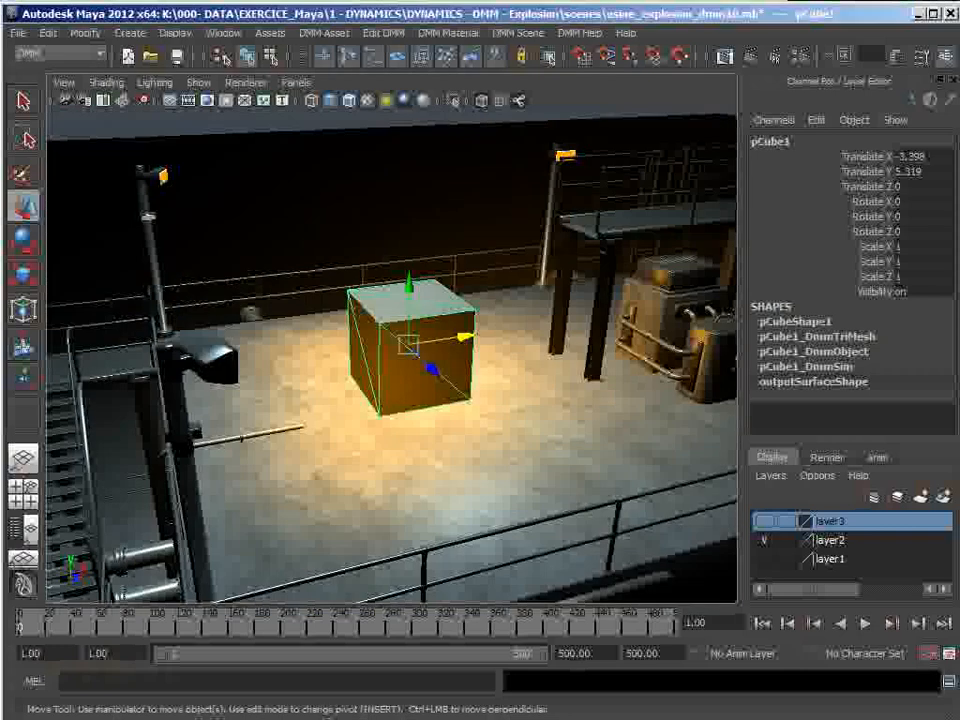
pyautogui.keyDown('alt'); pyautogui.moveTo(432, 460); pyautogui.dragTo(438, 424); pyautogui.keyUp('alt')
# - Examine the nodes under pCube1 in the Outliner, including pCubeShape1 and pCube1_DmmTriMesh, and put the Outliner away
pyautogui.moveTo(957, 92); pyautogui.dragTo(646, 76)
pyautogui.keyDown('alt'); pyautogui.moveTo(416, 392); pyautogui.dragTo(439, 439); pyautogui.keyUp('alt')
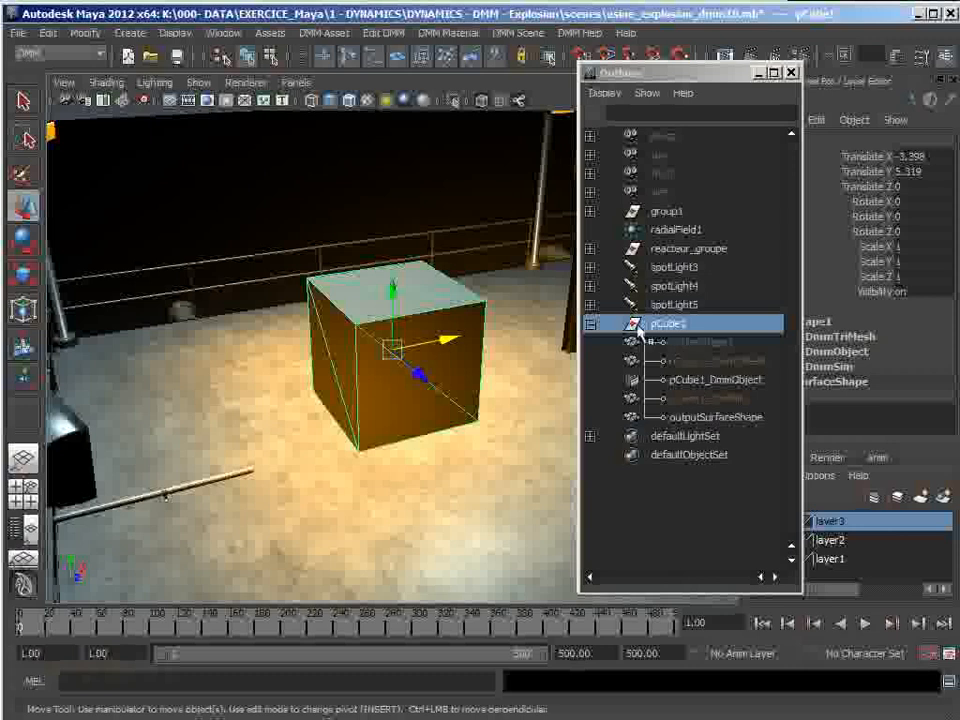
pyautogui.click(689, 348)
pyautogui.click(668, 325)
pyautogui.click(683, 343)
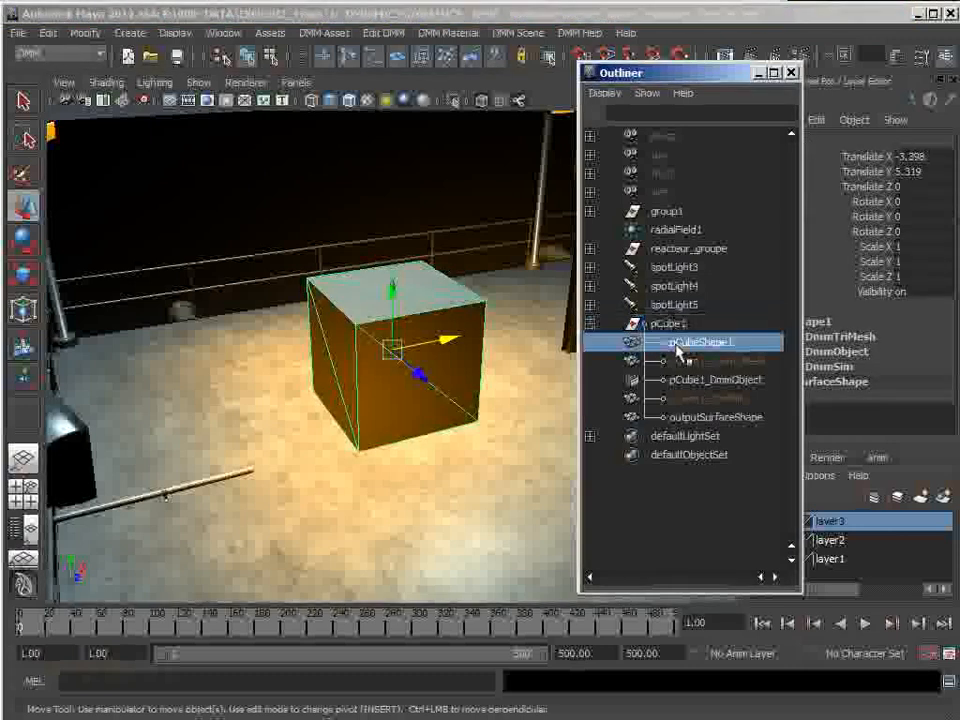
pyautogui.click(670, 325)
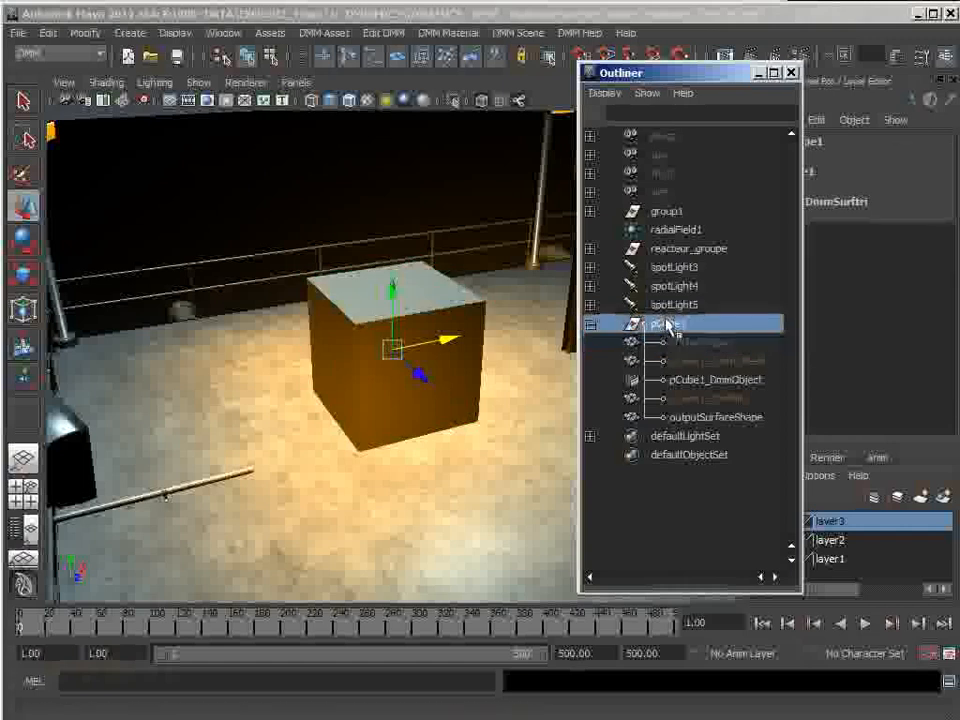
pyautogui.click(684, 361)
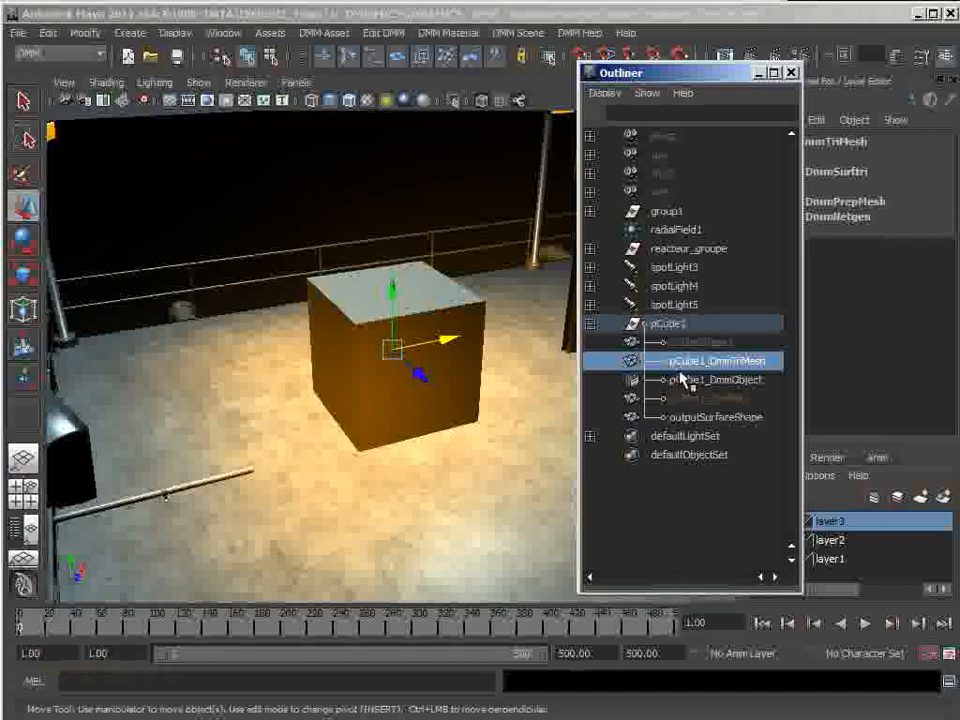
pyautogui.click(675, 325)
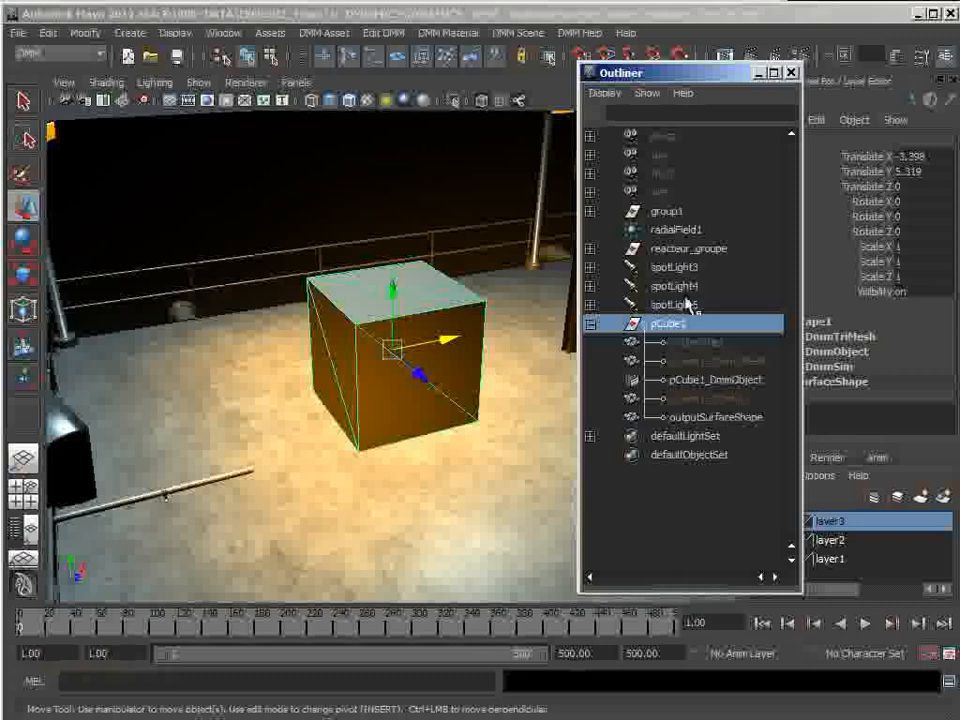
pyautogui.moveTo(666, 76)
pyautogui.mouseDown()
pyautogui.moveTo(688, 62)
pyautogui.moveTo(660, 58)
pyautogui.mouseUp()
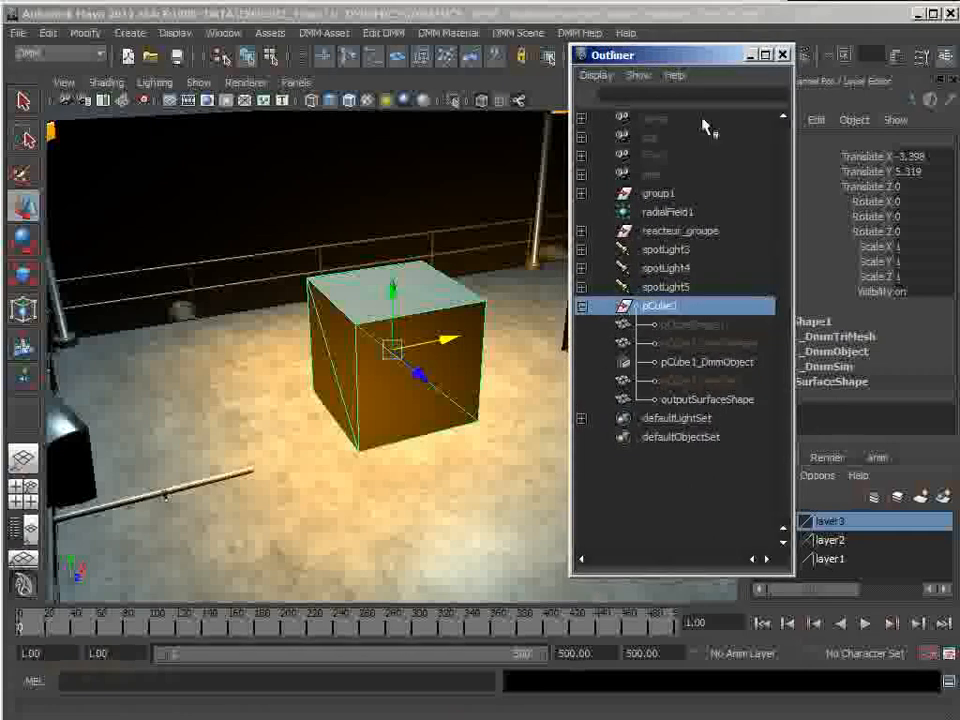
pyautogui.moveTo(673, 57); pyautogui.dragTo(959, 300)
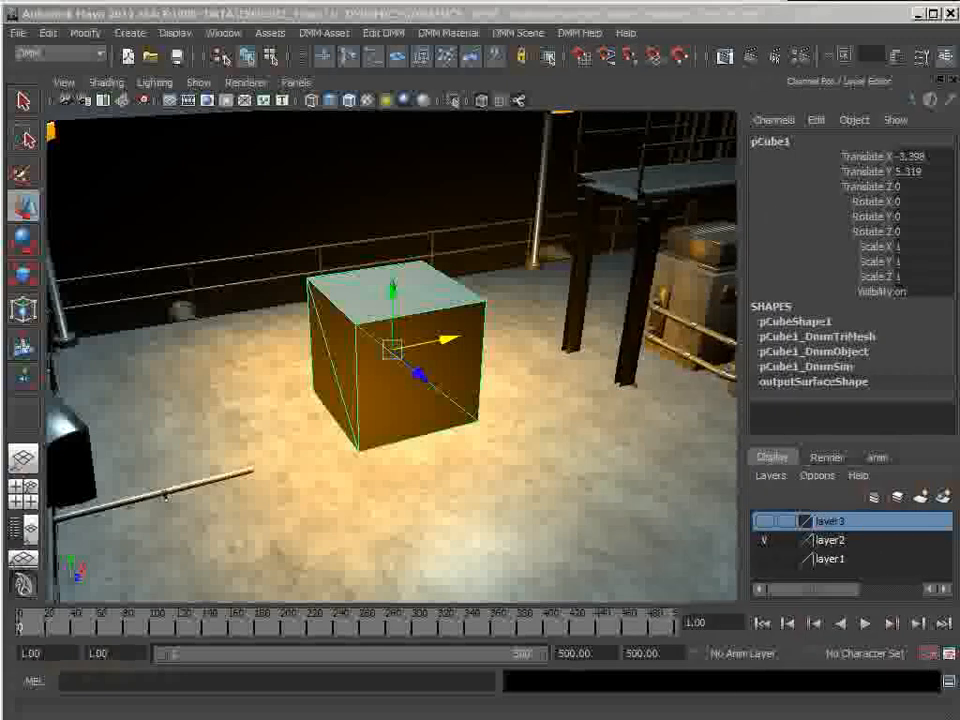
# - Open the DMM Asset Manager for the cube on the platform
pyautogui.click(456, 385)
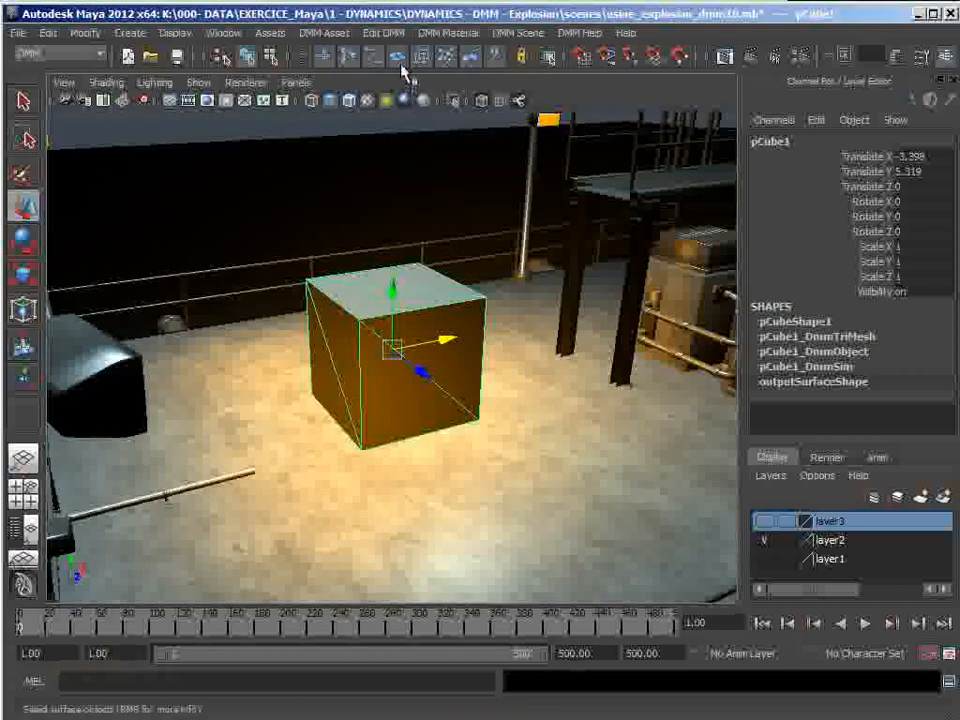
pyautogui.click(333, 36)
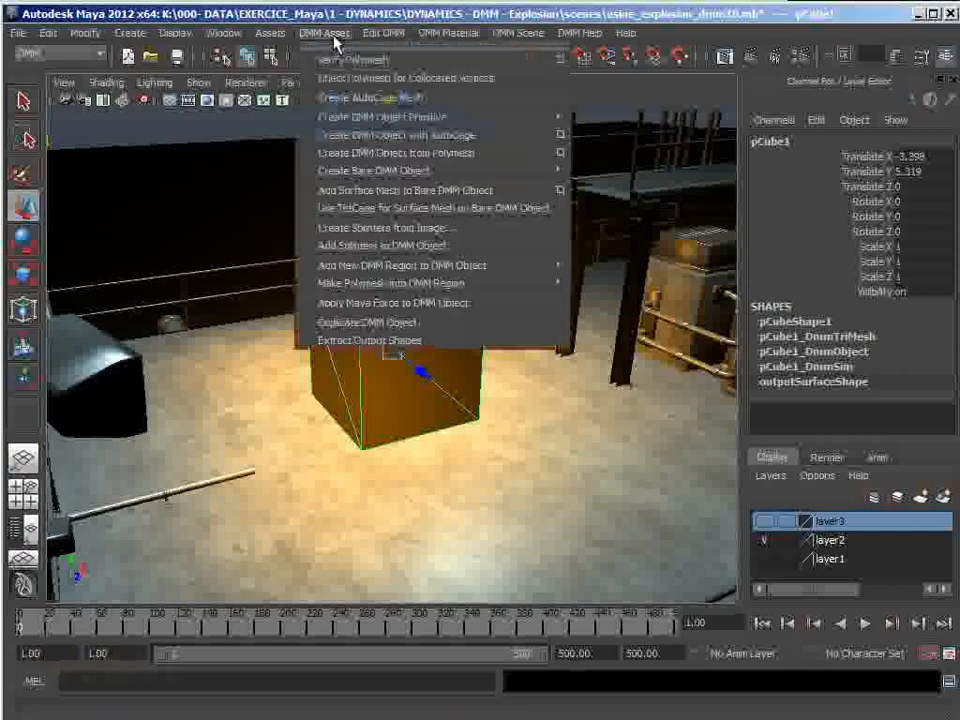
pyautogui.moveTo(381, 36)
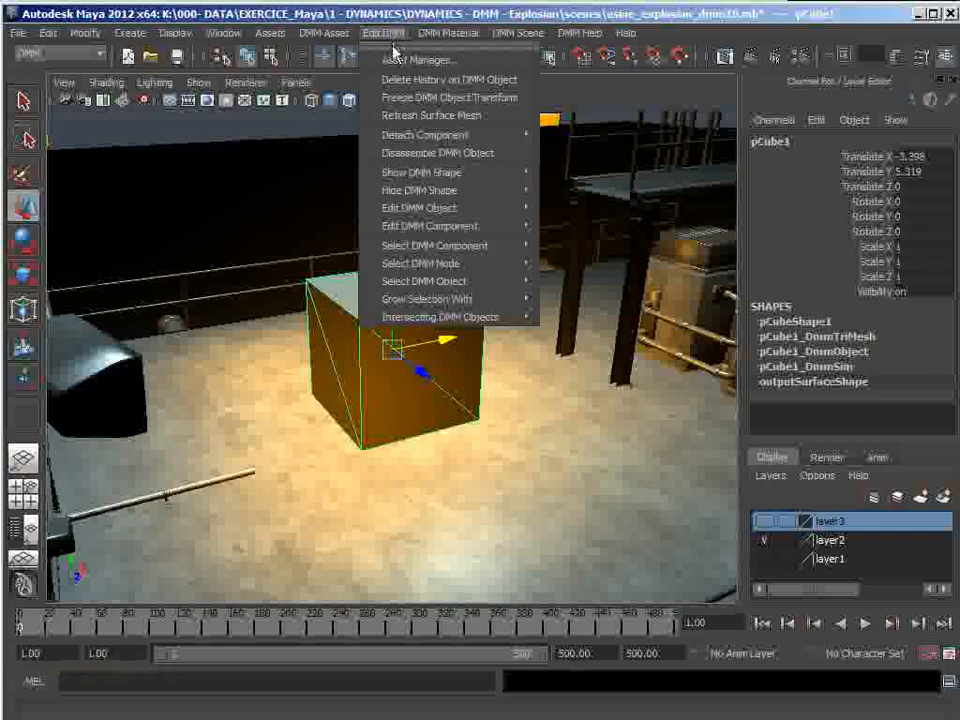
pyautogui.click(396, 63)
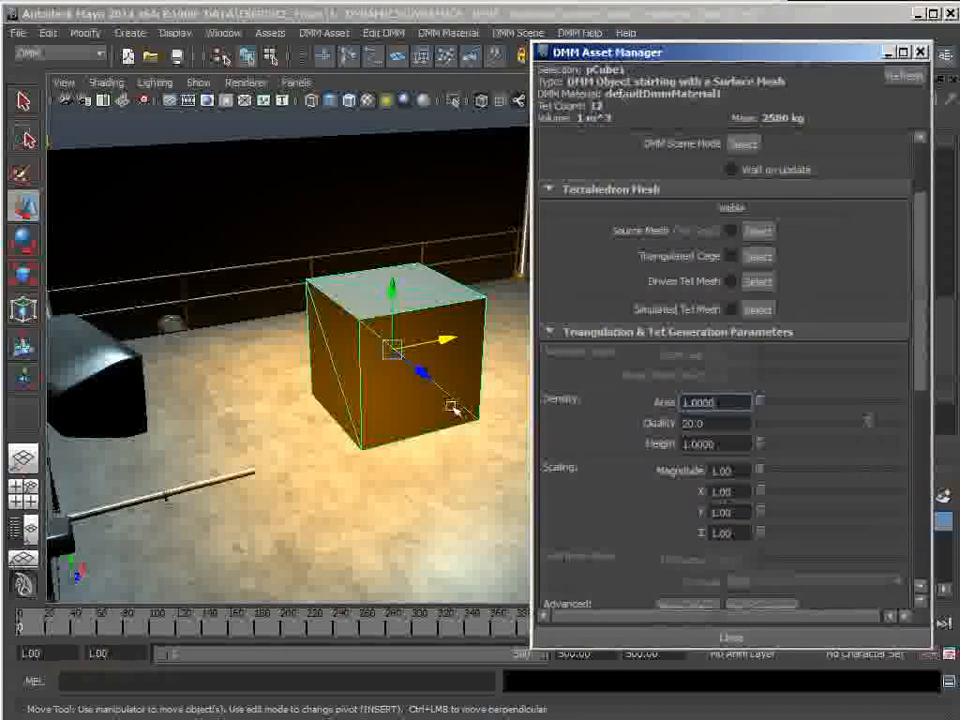
# - Examine the cube's triangulated faces from several angles alongside its tetrahedron mesh and tet generation parameters
pyautogui.keyDown('alt'); pyautogui.moveTo(435, 394); pyautogui.dragTo(372, 396, button='middle'); pyautogui.keyUp('alt')
pyautogui.moveTo(372, 396)
pyautogui.keyDown('alt'); pyautogui.mouseDown()
pyautogui.moveTo(377, 386)
pyautogui.moveTo(392, 403)
pyautogui.moveTo(386, 394)
pyautogui.moveTo(362, 400)
pyautogui.mouseUp(); pyautogui.keyUp('alt')
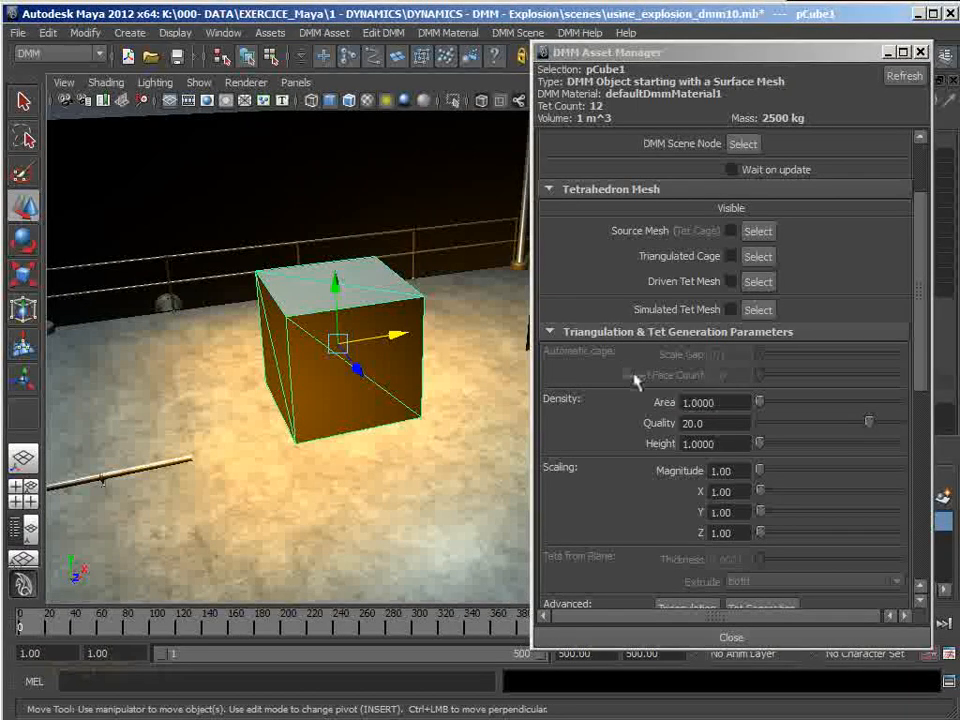
pyautogui.keyDown('alt'); pyautogui.moveTo(343, 399); pyautogui.dragTo(366, 401); pyautogui.keyUp('alt')
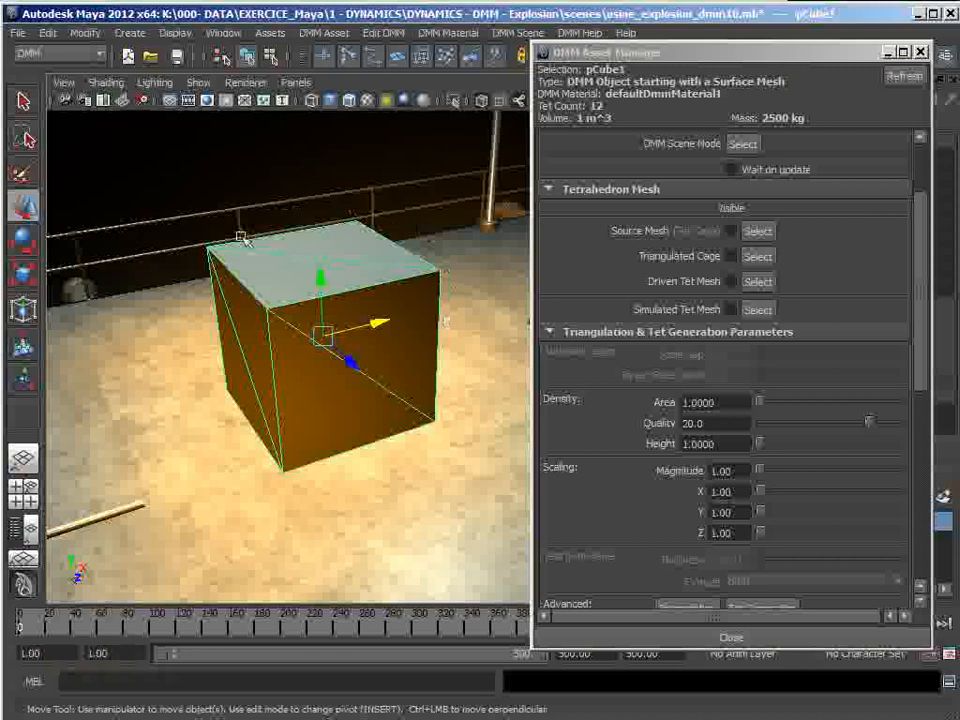
pyautogui.keyDown('alt'); pyautogui.moveTo(333, 393); pyautogui.dragTo(380, 402); pyautogui.keyUp('alt')
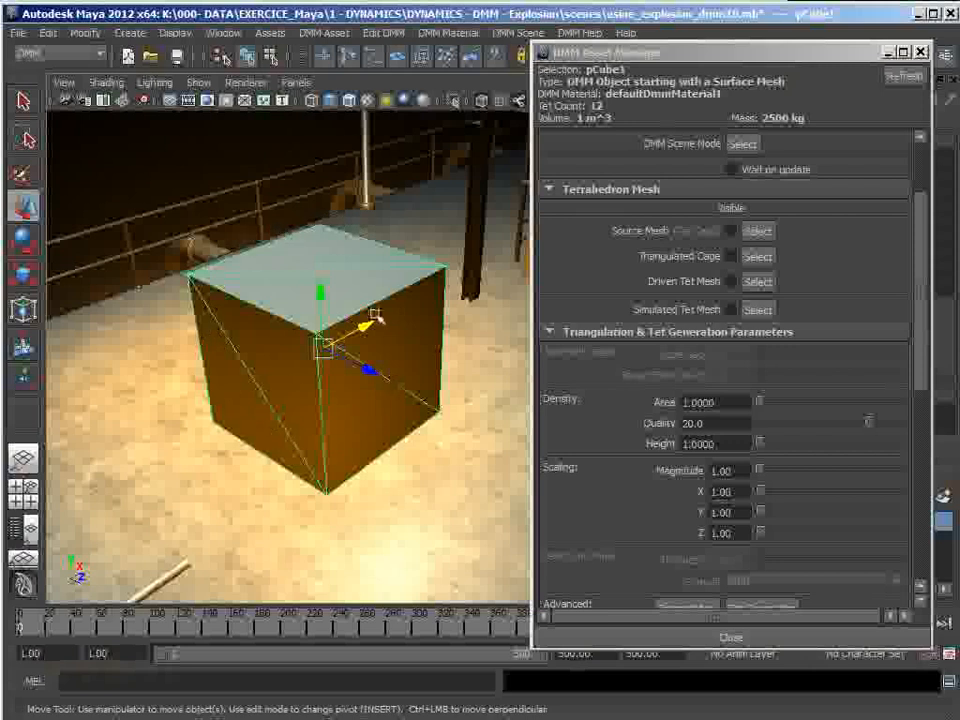
pyautogui.keyDown('alt'); pyautogui.moveTo(368, 364); pyautogui.dragTo(326, 336); pyautogui.keyUp('alt')
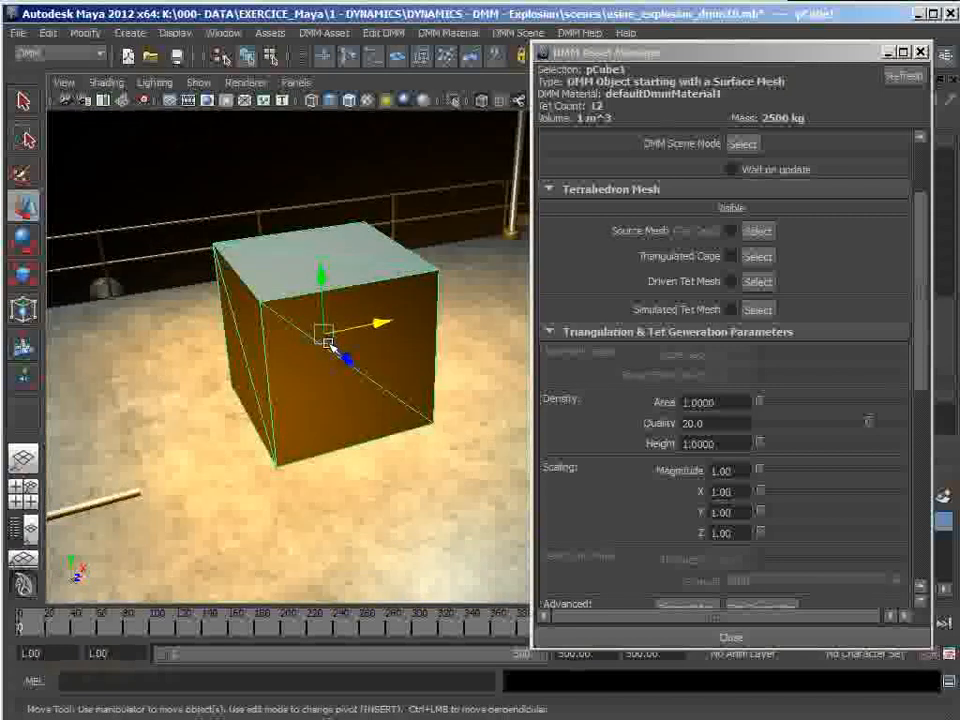
pyautogui.keyDown('alt'); pyautogui.moveTo(330, 344); pyautogui.dragTo(366, 352); pyautogui.keyUp('alt')
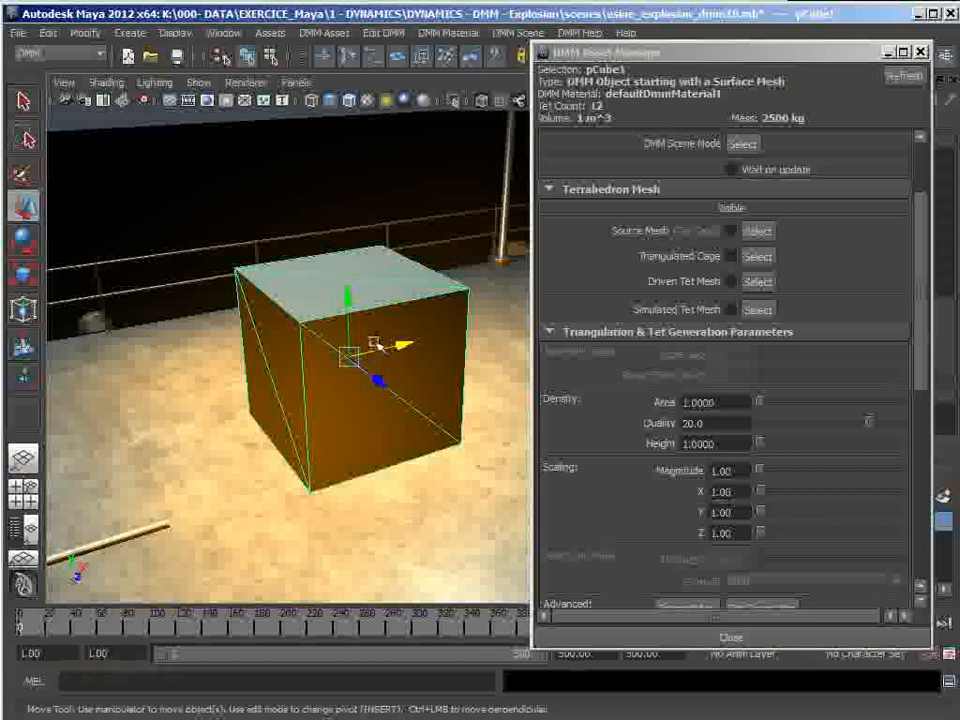
pyautogui.keyDown('alt'); pyautogui.moveTo(373, 343); pyautogui.dragTo(399, 354); pyautogui.keyUp('alt')
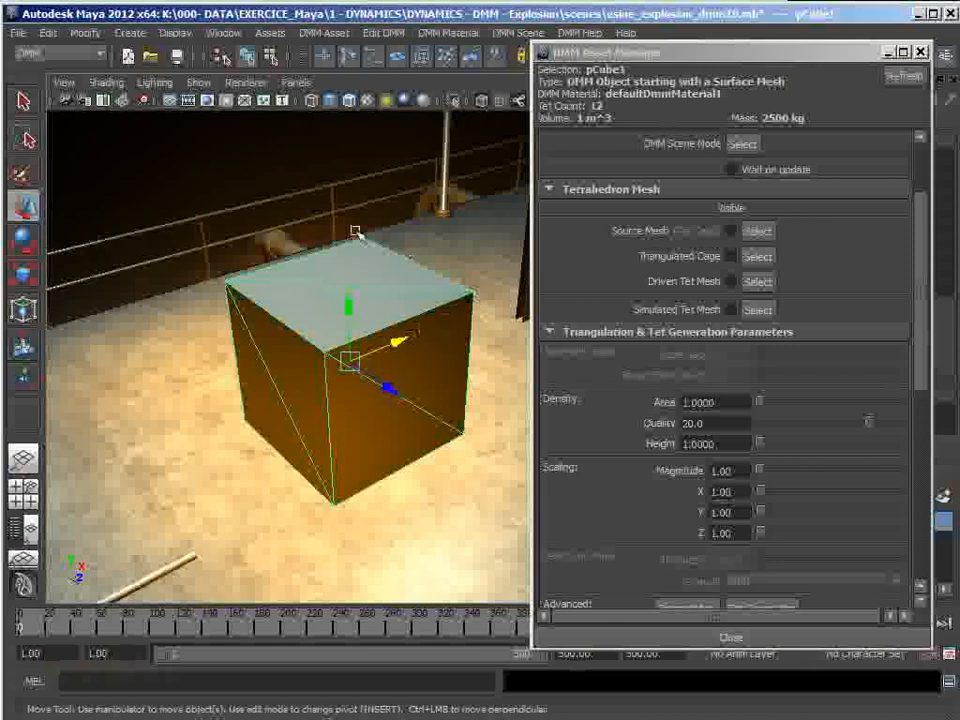
pyautogui.moveTo(397, 412)
pyautogui.keyDown('alt'); pyautogui.mouseDown()
pyautogui.moveTo(388, 444)
pyautogui.moveTo(387, 428)
pyautogui.moveTo(454, 414)
pyautogui.moveTo(386, 390)
pyautogui.moveTo(351, 403)
pyautogui.moveTo(380, 399)
pyautogui.moveTo(403, 435)
pyautogui.mouseUp(); pyautogui.keyUp('alt')
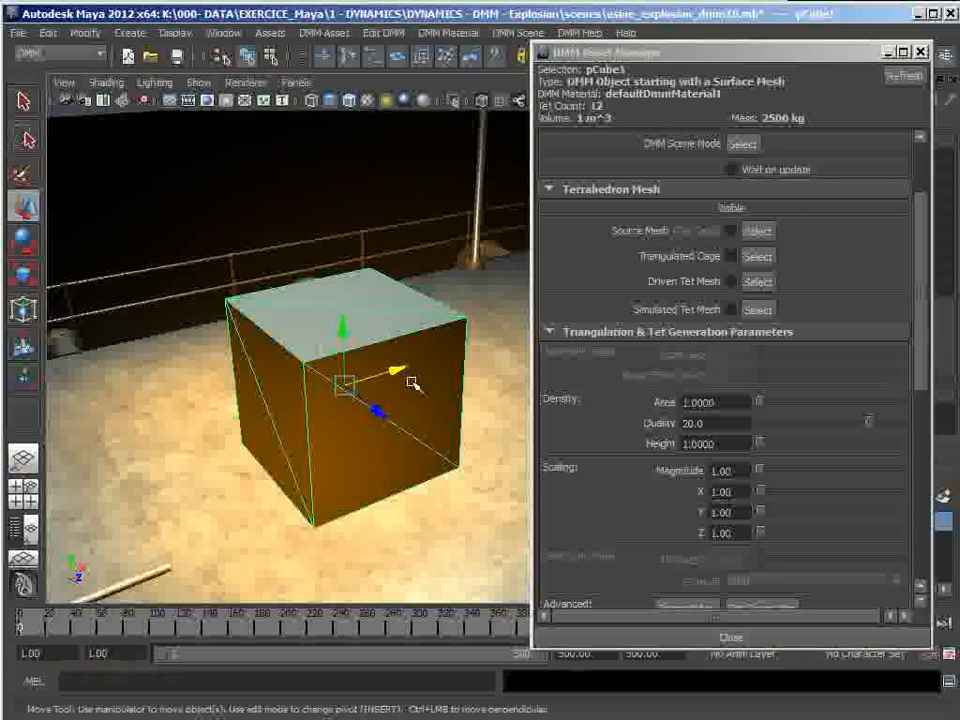
pyautogui.keyDown('alt'); pyautogui.moveTo(348, 424); pyautogui.dragTo(372, 430); pyautogui.keyUp('alt')
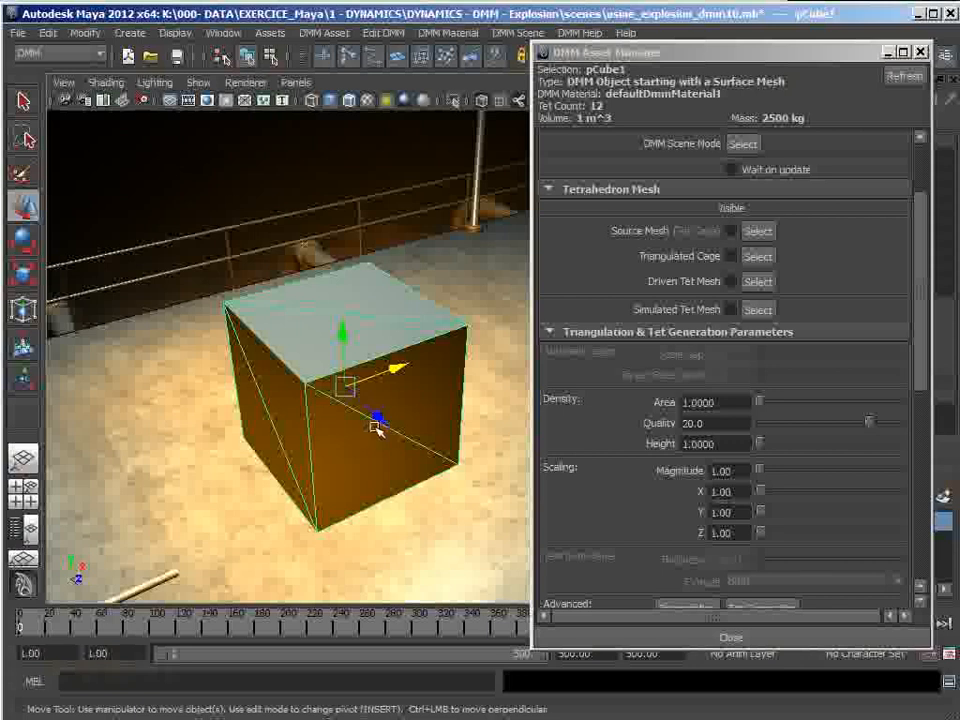
# - Display the polyCube1 creation attributes of the cube's source mesh pCubeShape1
pyautogui.keyDown('alt'); pyautogui.moveTo(392, 413); pyautogui.dragTo(406, 394); pyautogui.keyUp('alt')
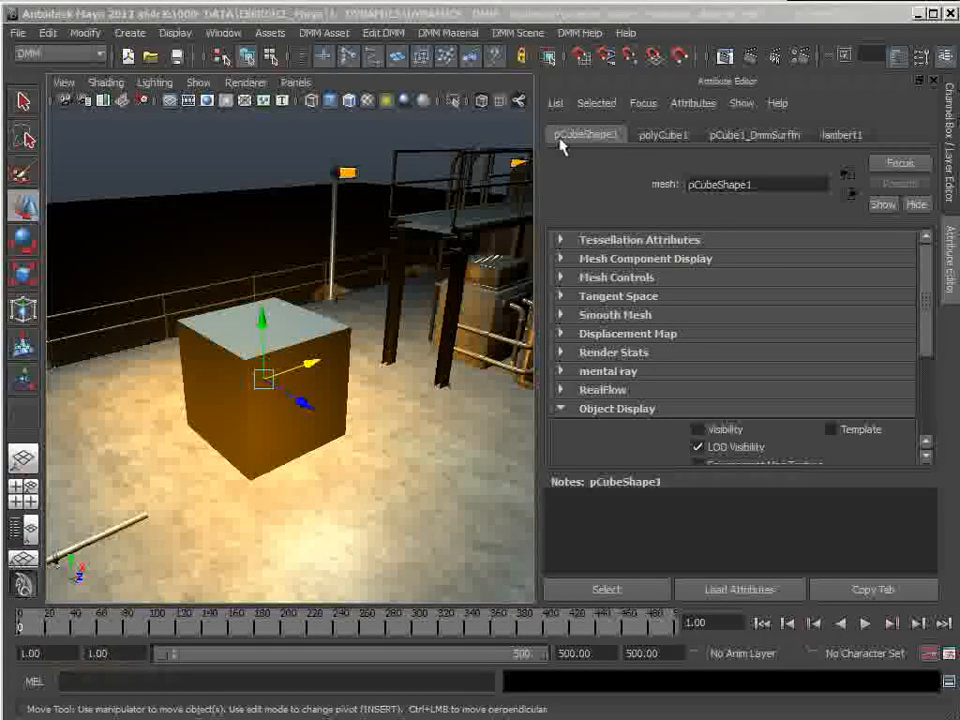
pyautogui.click(663, 136)
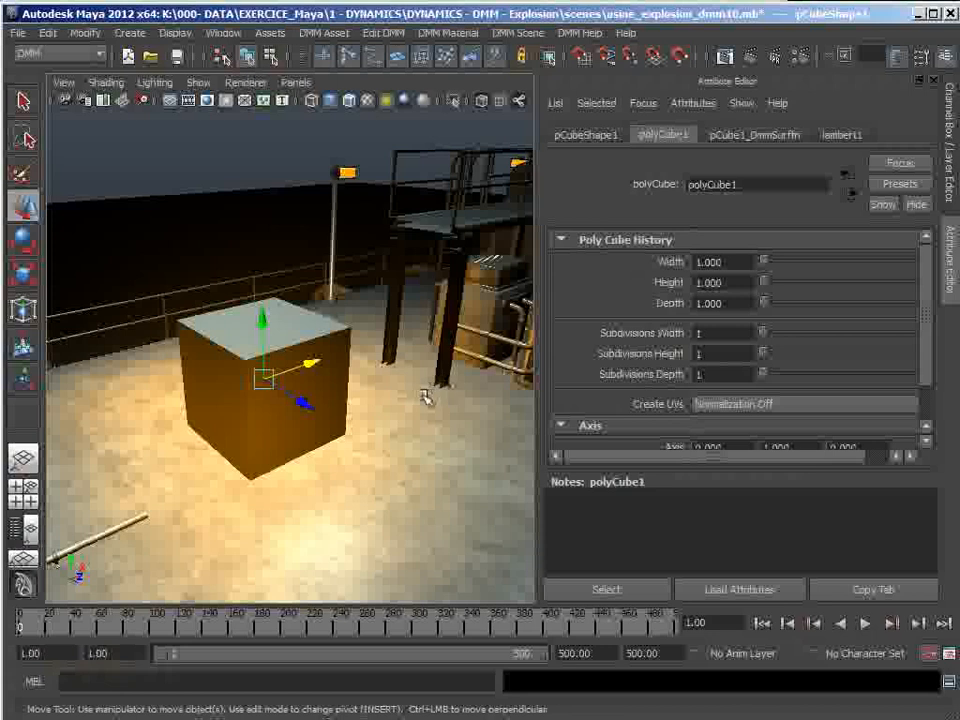
# - Turn on Wireframe on Shaded in the viewport to show the edges of the cube's faces
pyautogui.click(105, 83)
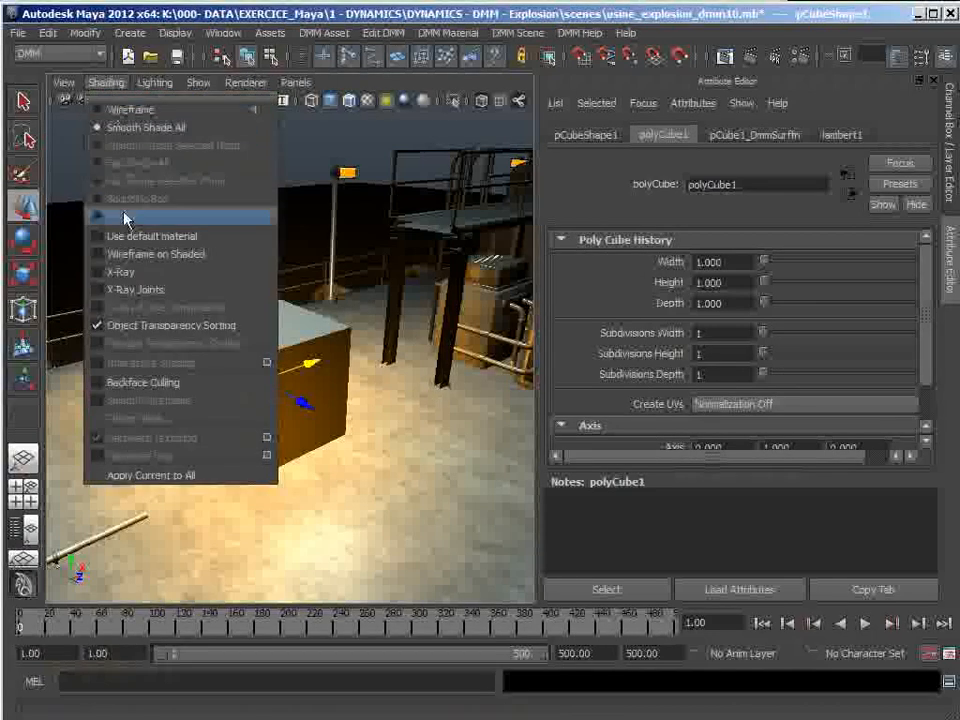
pyautogui.click(177, 260)
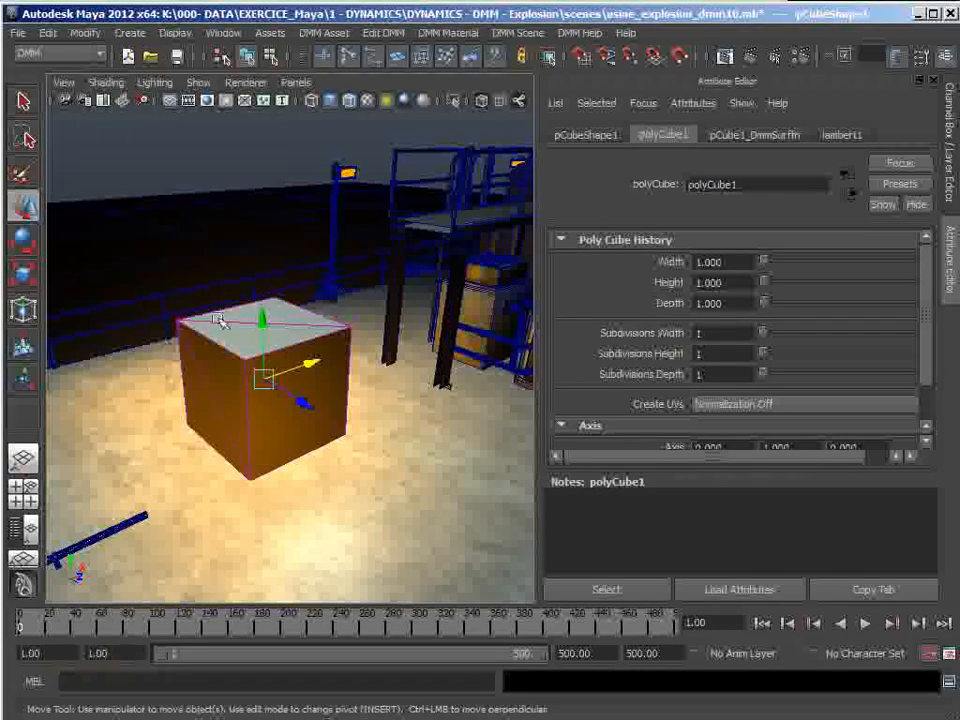
pyautogui.keyDown('alt'); pyautogui.moveTo(328, 439); pyautogui.dragTo(398, 452, button='right'); pyautogui.keyUp('alt')
pyautogui.moveTo(398, 452)
pyautogui.keyDown('alt'); pyautogui.mouseDown()
pyautogui.moveTo(339, 444)
pyautogui.moveTo(446, 441)
pyautogui.moveTo(414, 482)
pyautogui.moveTo(336, 445)
pyautogui.moveTo(356, 463)
pyautogui.moveTo(400, 450)
pyautogui.mouseUp(); pyautogui.keyUp('alt')
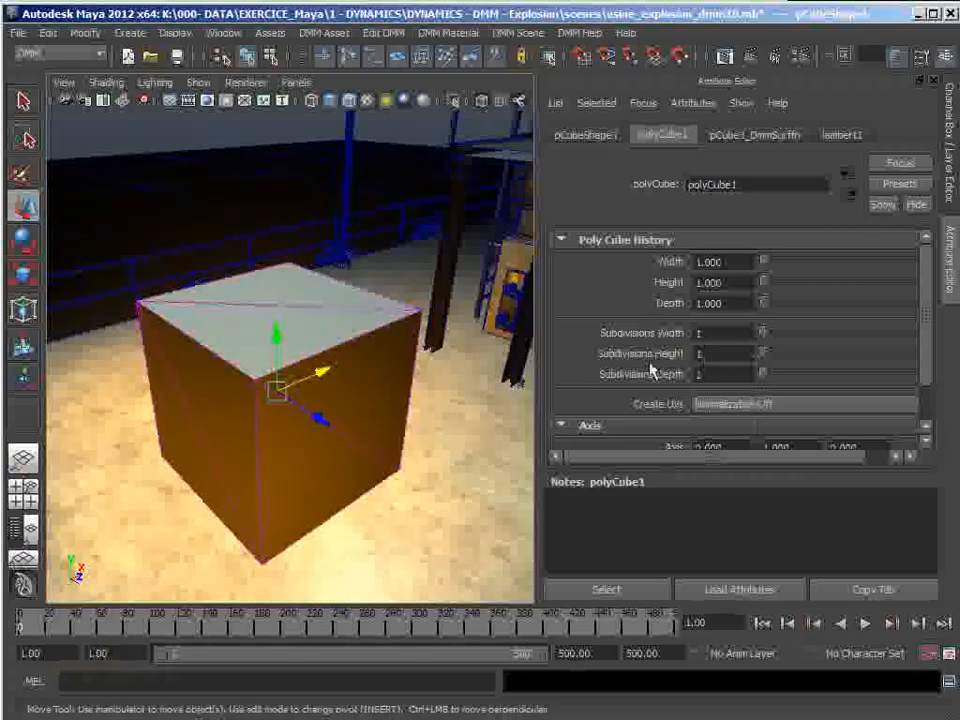
# - Set the polyCube1 subdivisions to 4 in width, height and depth, and select the DMM cube
pyautogui.click(729, 334)
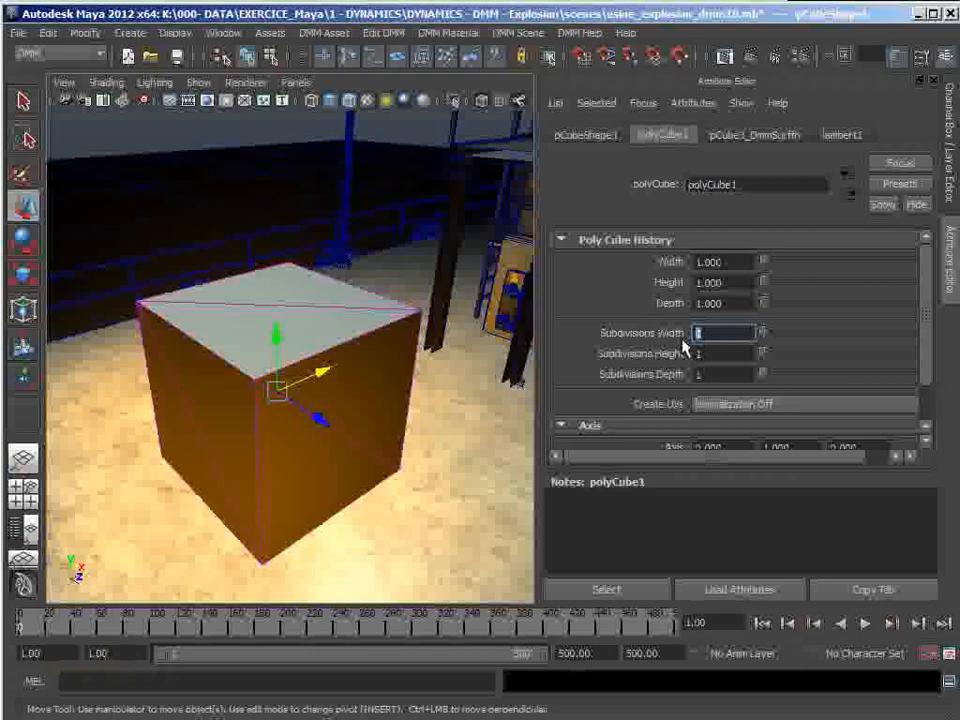
pyautogui.press('Tab')
pyautogui.write('4')
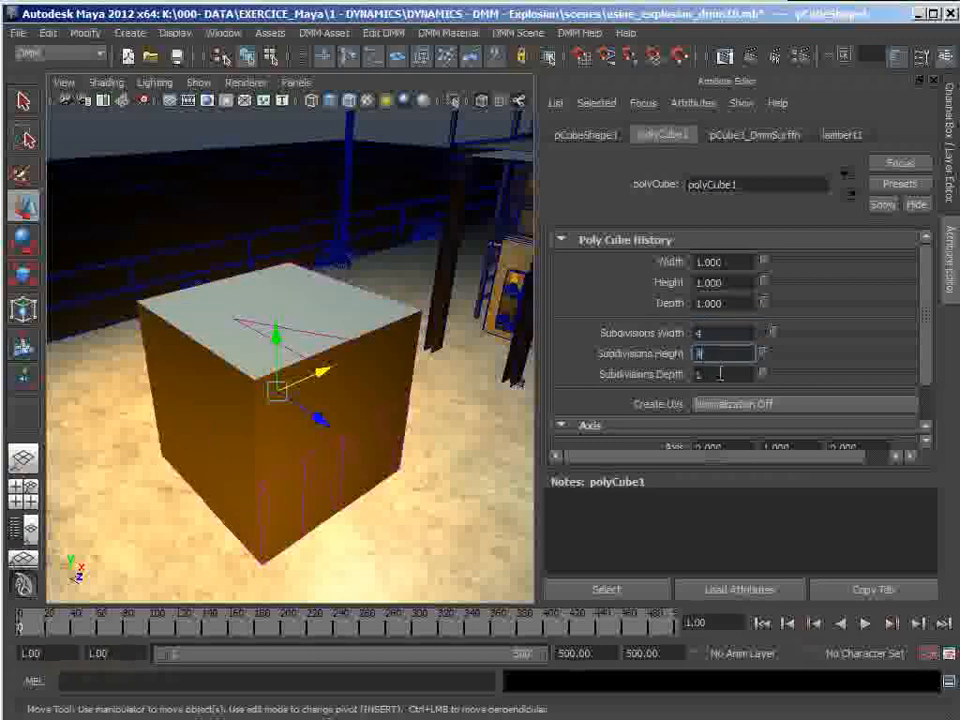
pyautogui.press('Tab')
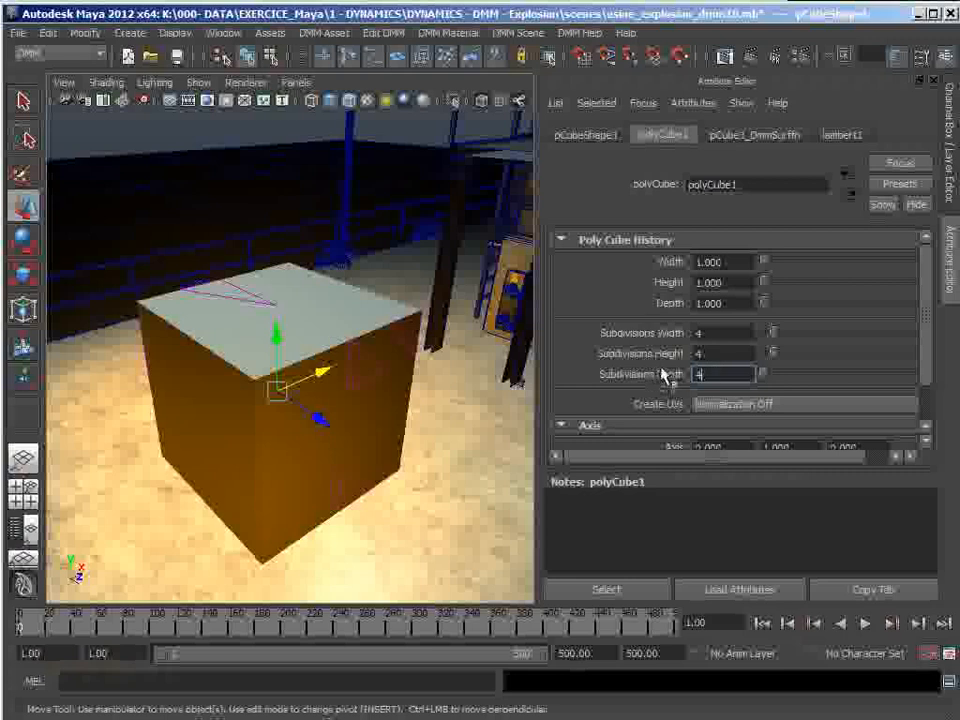
pyautogui.click(364, 367)
pyautogui.moveTo(311, 456)
pyautogui.keyDown('alt'); pyautogui.mouseDown()
pyautogui.moveTo(300, 440)
pyautogui.moveTo(474, 435)
pyautogui.moveTo(483, 457)
pyautogui.moveTo(274, 454)
pyautogui.moveTo(195, 432)
pyautogui.moveTo(216, 446)
pyautogui.moveTo(317, 456)
pyautogui.moveTo(369, 422)
pyautogui.moveTo(334, 416)
pyautogui.moveTo(292, 454)
pyautogui.moveTo(240, 467)
pyautogui.moveTo(189, 456)
pyautogui.moveTo(336, 466)
pyautogui.moveTo(347, 450)
pyautogui.moveTo(279, 444)
pyautogui.moveTo(165, 465)
pyautogui.moveTo(356, 456)
pyautogui.moveTo(300, 437)
pyautogui.moveTo(328, 447)
pyautogui.mouseUp(); pyautogui.keyUp('alt')
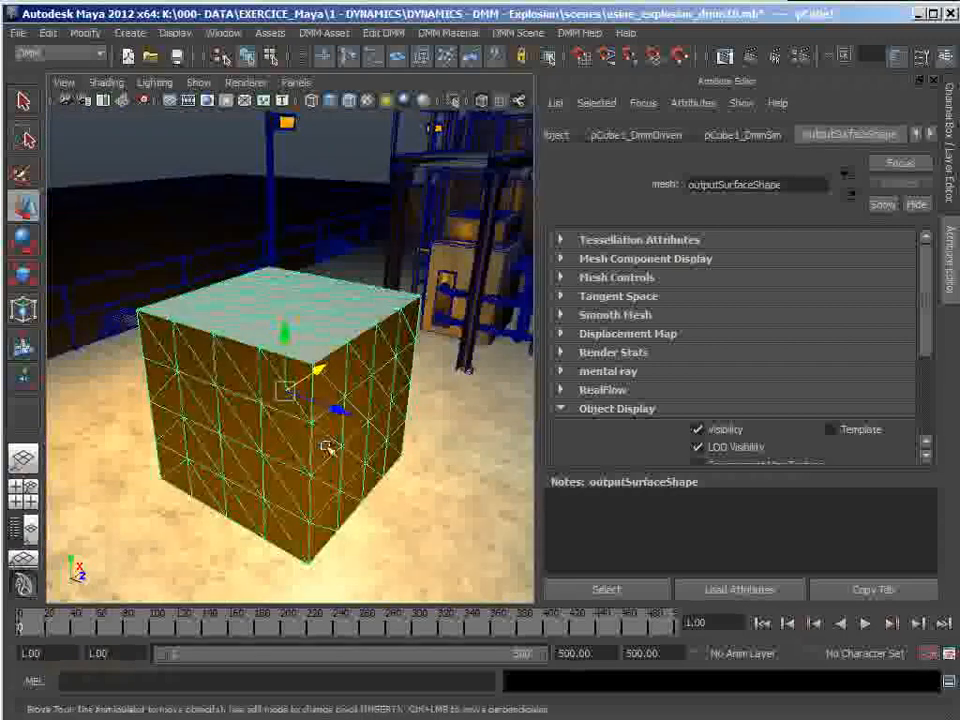
# - Make the Simulated Tet Mesh of pCube1 visible through the DMM Asset Manager
pyautogui.keyDown('alt'); pyautogui.moveTo(344, 402); pyautogui.dragTo(315, 421); pyautogui.keyUp('alt')
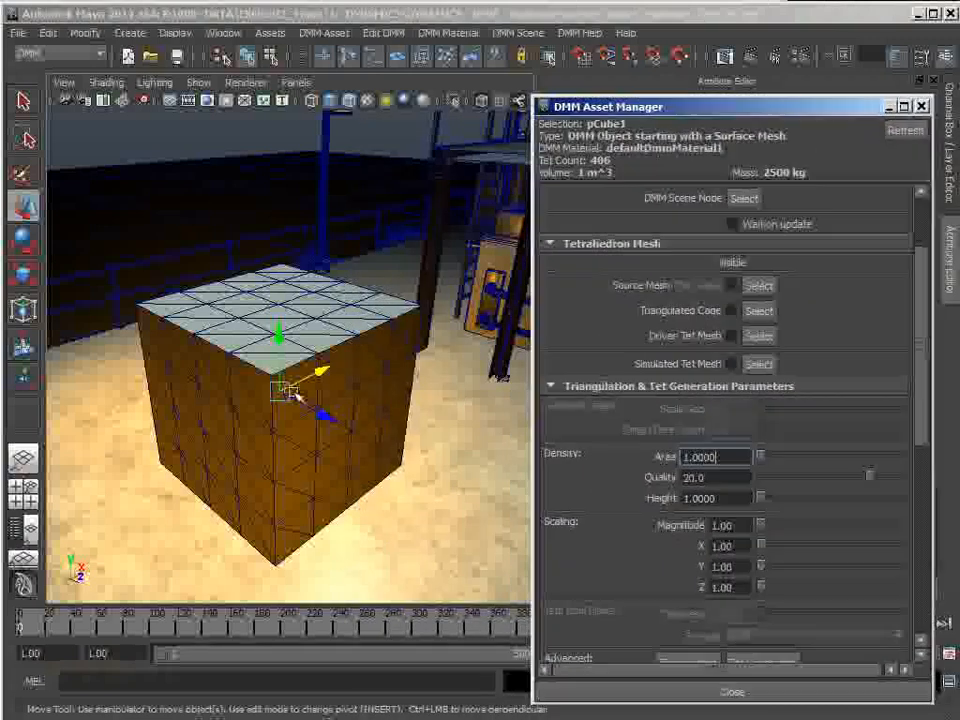
pyautogui.keyDown('alt'); pyautogui.moveTo(293, 393); pyautogui.dragTo(328, 408); pyautogui.keyUp('alt')
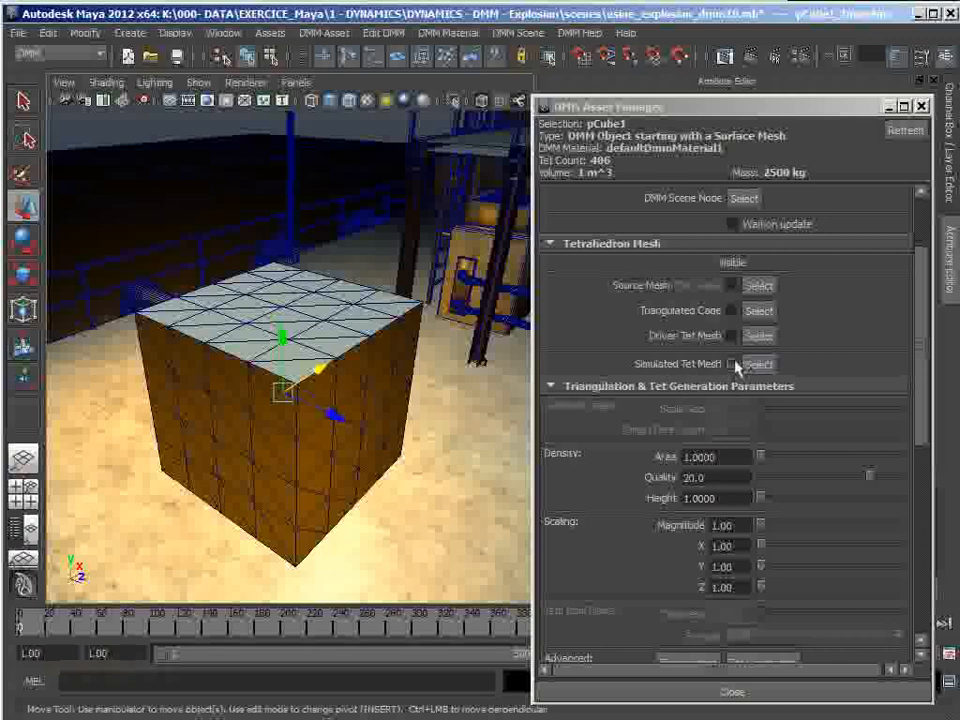
pyautogui.keyDown('alt'); pyautogui.moveTo(298, 393); pyautogui.dragTo(319, 362); pyautogui.keyUp('alt')
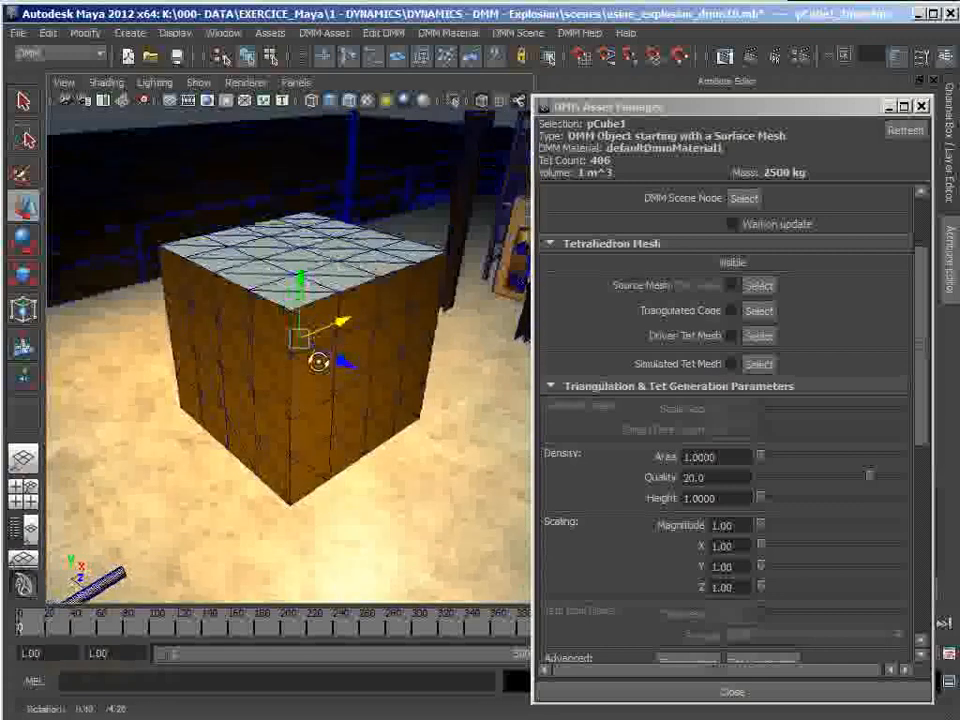
pyautogui.click(733, 366)
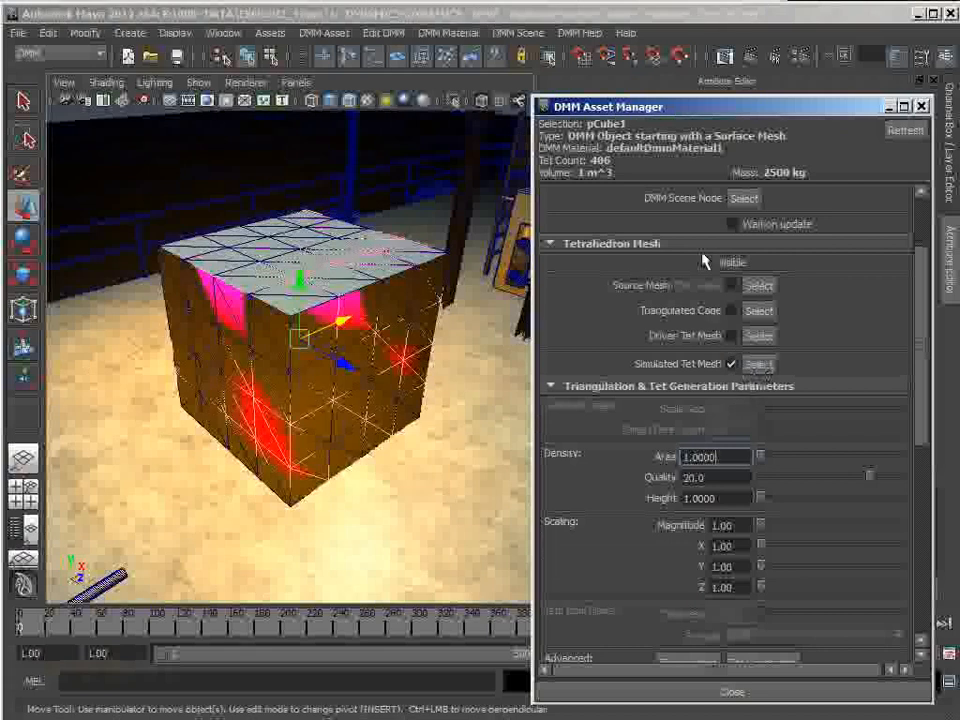
pyautogui.click(921, 106)
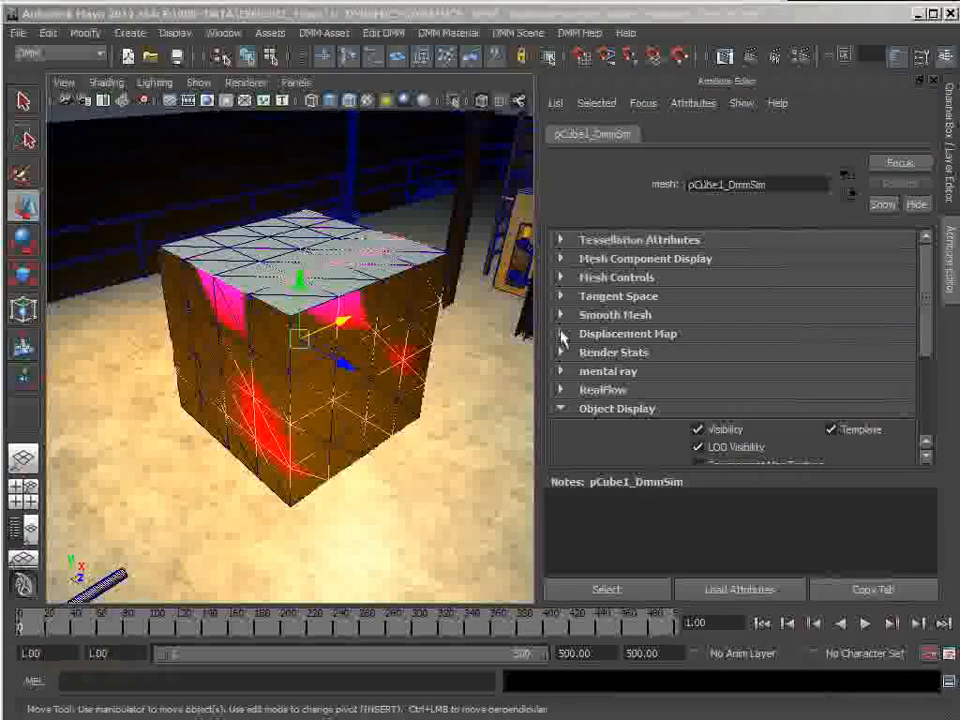
pyautogui.moveTo(959, 268); pyautogui.dragTo(721, 84)
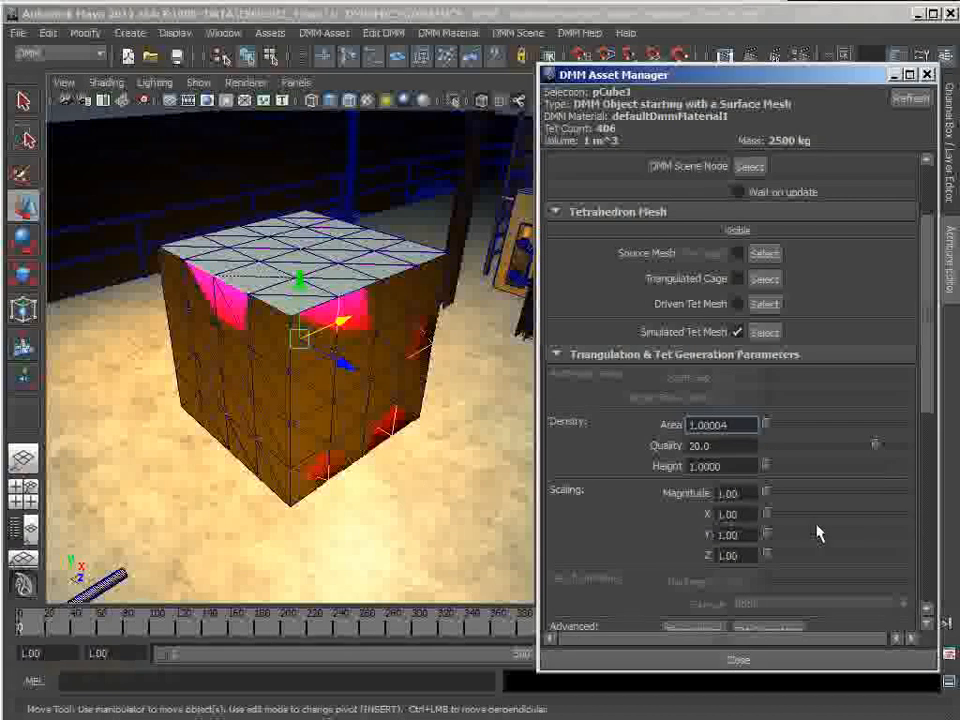
pyautogui.click(497, 90)
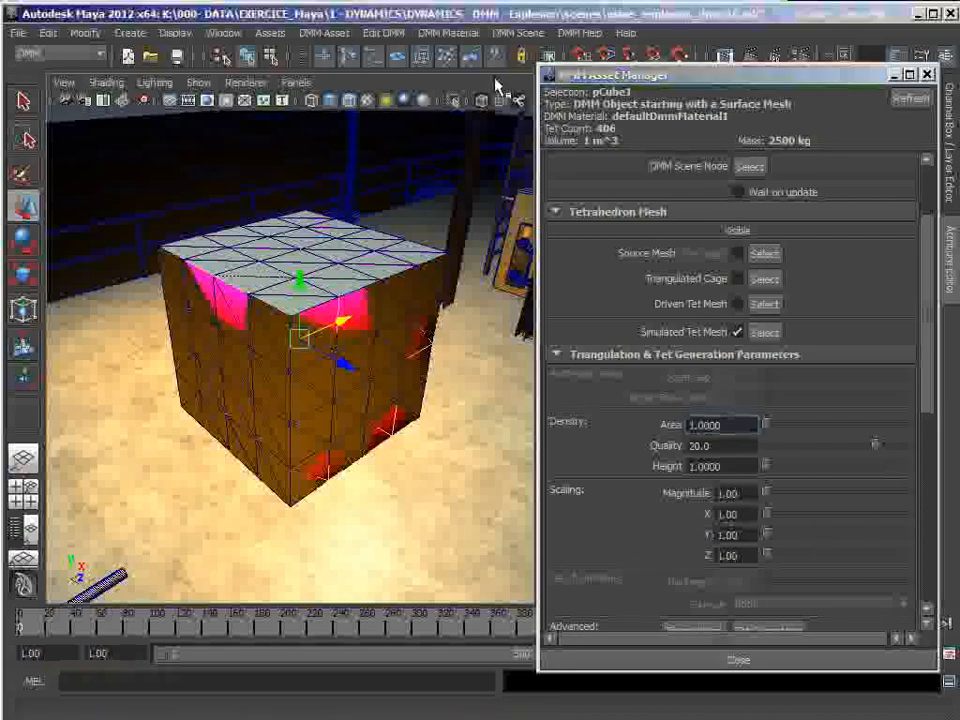
# - Examine the cube's simulated tetrahedra in wireframe display from several angles
pyautogui.press('4')
pyautogui.moveTo(350, 405)
pyautogui.keyDown('alt'); pyautogui.mouseDown()
pyautogui.moveTo(408, 413)
pyautogui.moveTo(382, 398)
pyautogui.mouseUp(); pyautogui.keyUp('alt')
pyautogui.keyDown('alt'); pyautogui.moveTo(382, 398); pyautogui.dragTo(484, 448, button='right'); pyautogui.keyUp('alt')
pyautogui.keyDown('alt'); pyautogui.moveTo(408, 395); pyautogui.dragTo(304, 389); pyautogui.keyUp('alt')
pyautogui.keyDown('alt'); pyautogui.moveTo(312, 391); pyautogui.dragTo(297, 373, button='right'); pyautogui.keyUp('alt')
pyautogui.keyDown('alt'); pyautogui.moveTo(297, 373); pyautogui.dragTo(453, 335); pyautogui.keyUp('alt')
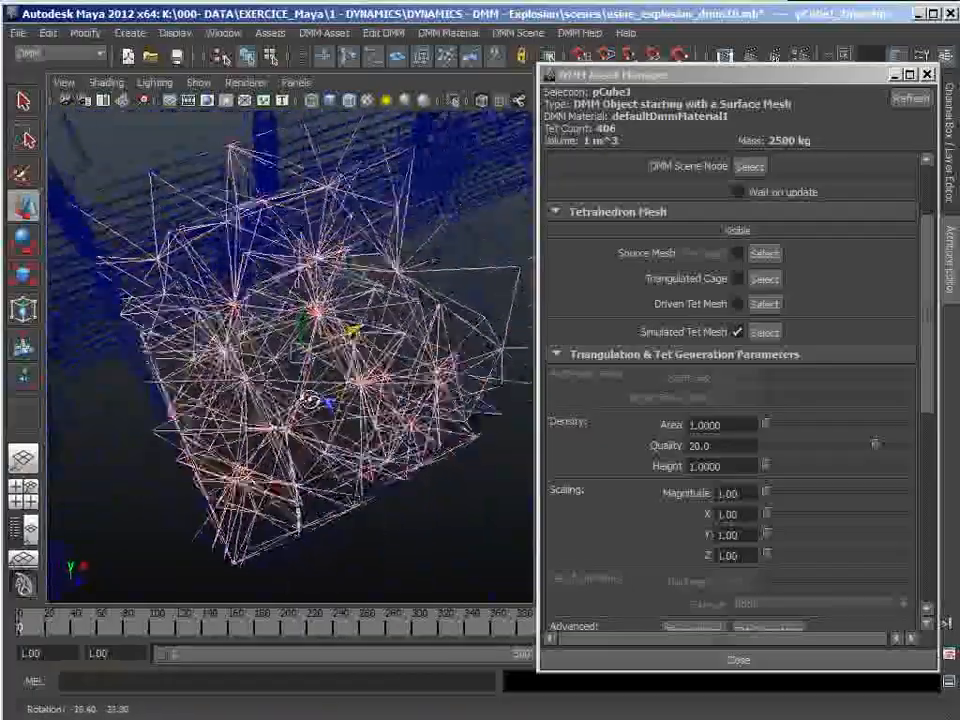
pyautogui.keyDown('alt'); pyautogui.moveTo(337, 346); pyautogui.dragTo(382, 357); pyautogui.keyUp('alt')
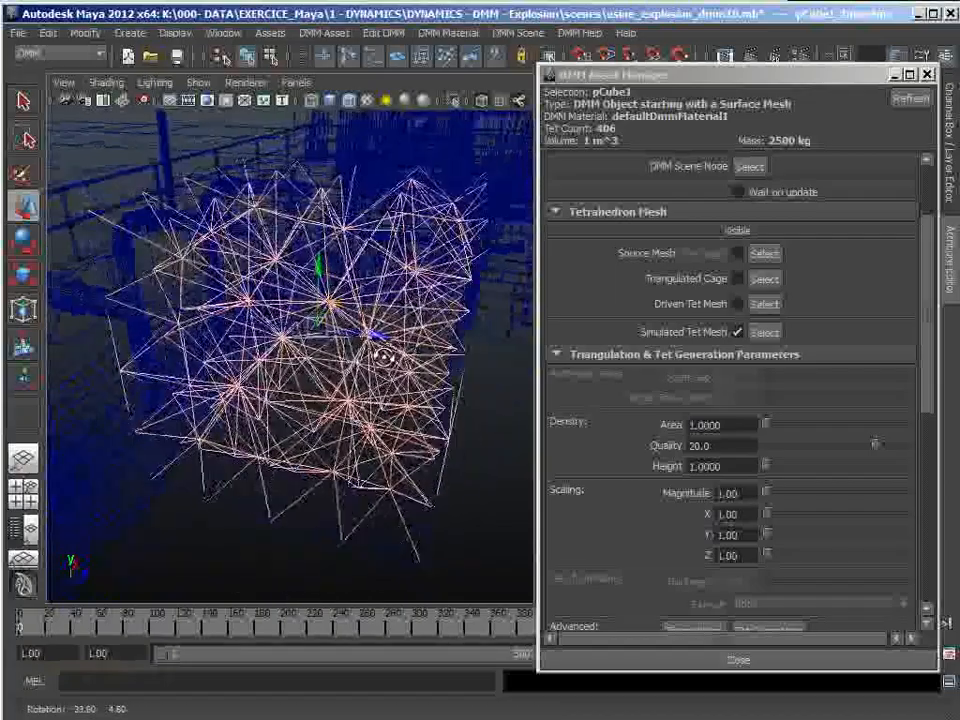
pyautogui.keyDown('alt'); pyautogui.moveTo(316, 348); pyautogui.dragTo(178, 280); pyautogui.keyUp('alt')
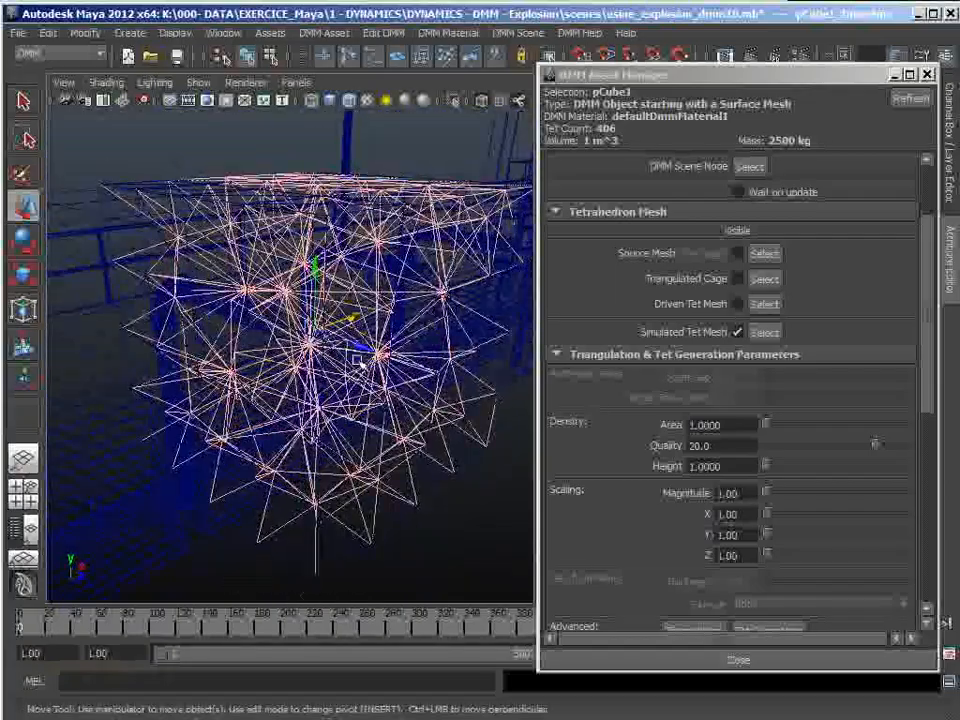
pyautogui.keyDown('alt'); pyautogui.moveTo(360, 362); pyautogui.dragTo(354, 410); pyautogui.keyUp('alt')
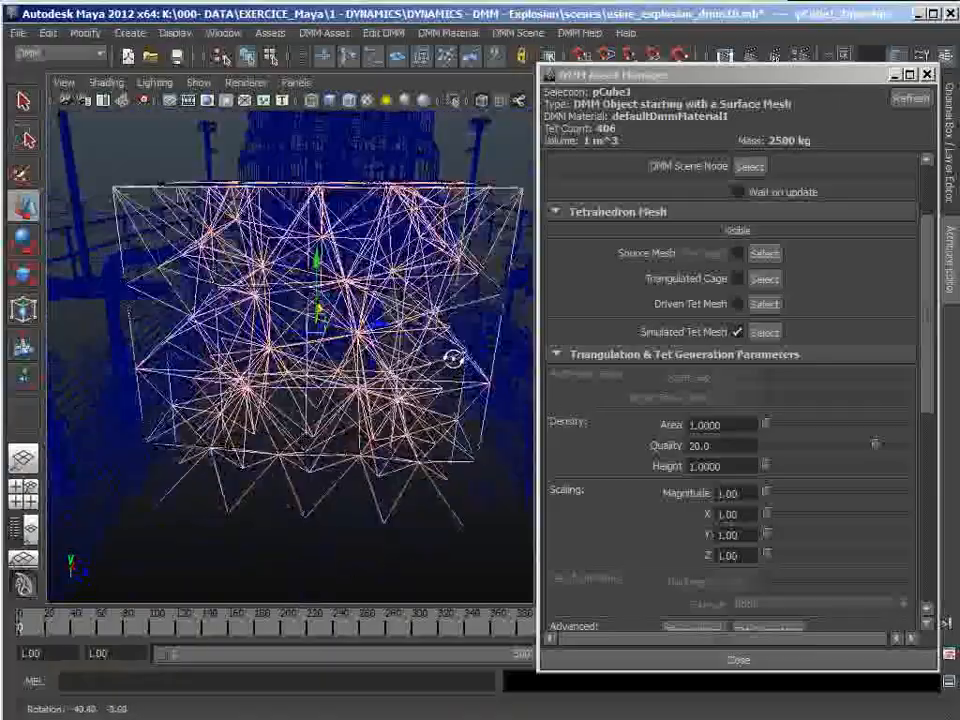
pyautogui.moveTo(368, 365)
pyautogui.keyDown('alt'); pyautogui.mouseDown()
pyautogui.moveTo(281, 369)
pyautogui.moveTo(231, 349)
pyautogui.moveTo(195, 375)
pyautogui.moveTo(422, 364)
pyautogui.moveTo(363, 368)
pyautogui.moveTo(364, 386)
pyautogui.moveTo(386, 392)
pyautogui.moveTo(397, 390)
pyautogui.moveTo(356, 373)
pyautogui.mouseUp(); pyautogui.keyUp('alt')
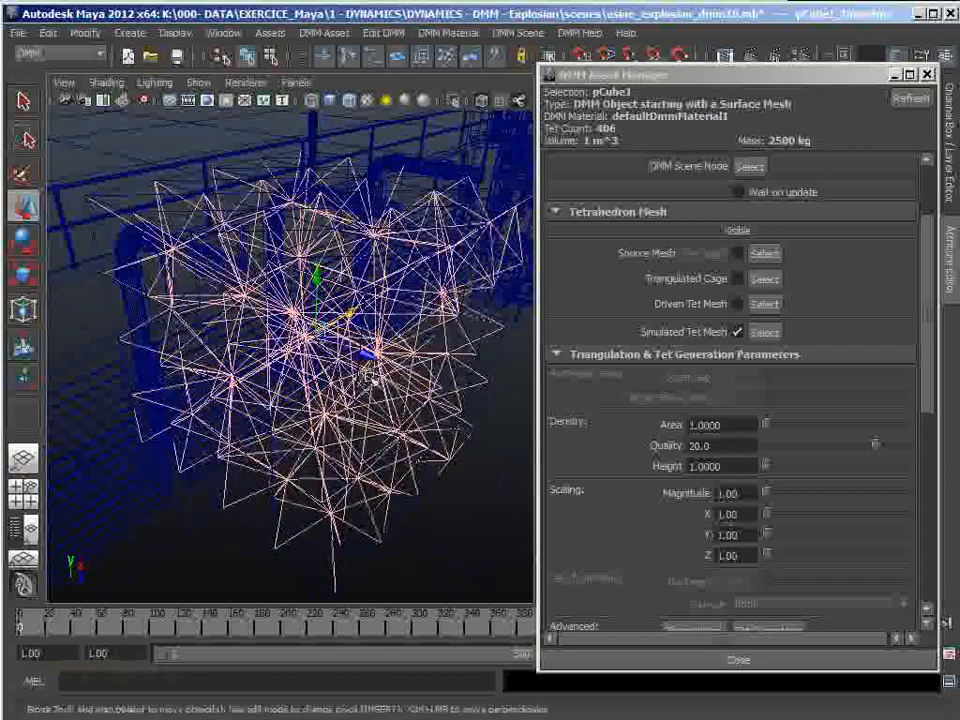
# - Hide the Simulated Tet Mesh and return the viewport to shaded, textured display
pyautogui.click(736, 335)
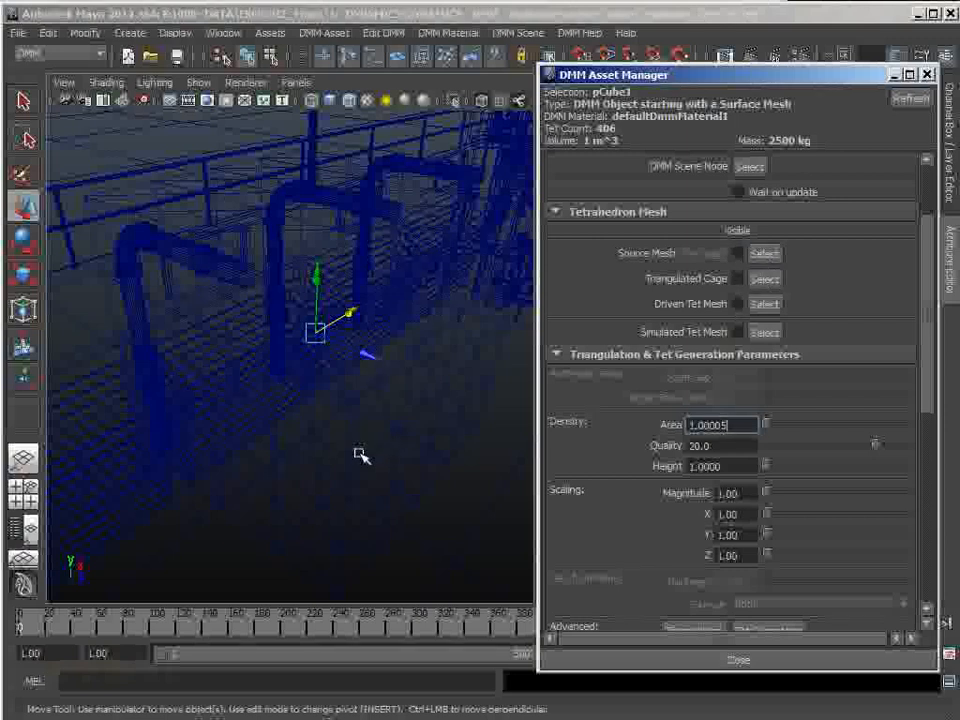
pyautogui.click(503, 78)
pyautogui.press('5')
pyautogui.press('6')
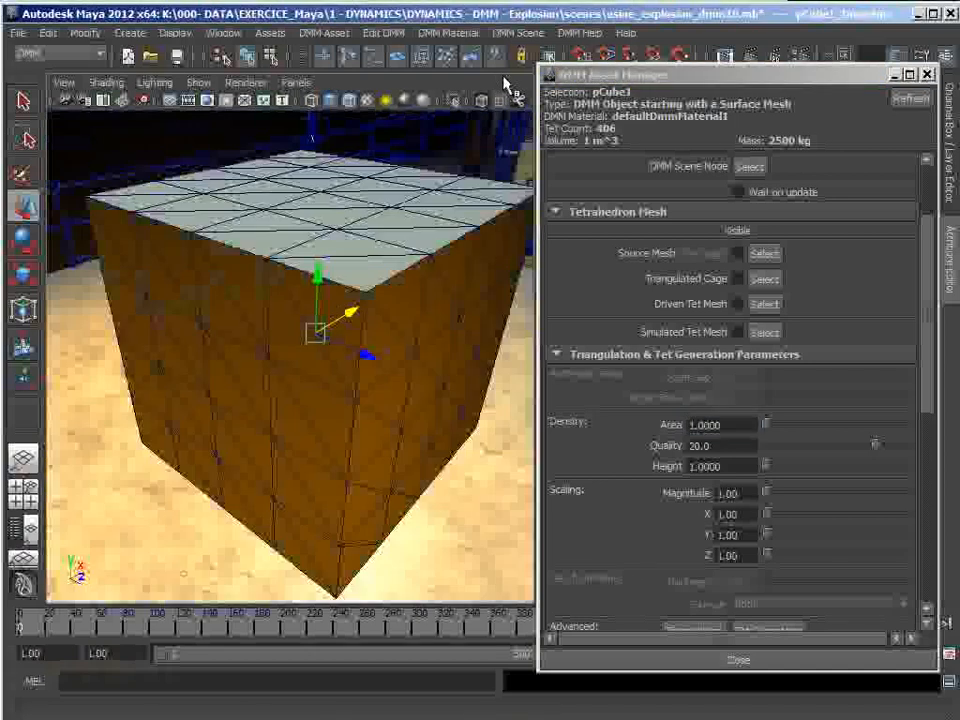
# - Review the cube's tet generation and Surface Mesh settings, and close the DMM Asset Manager
pyautogui.scroll(-6, 304, 355)
pyautogui.keyDown('alt'); pyautogui.moveTo(308, 361); pyautogui.dragTo(279, 375); pyautogui.keyUp('alt')
pyautogui.keyDown('alt'); pyautogui.moveTo(286, 370); pyautogui.dragTo(317, 450, button='middle'); pyautogui.keyUp('alt')
pyautogui.moveTo(318, 447)
pyautogui.keyDown('alt'); pyautogui.mouseDown()
pyautogui.moveTo(373, 454)
pyautogui.moveTo(325, 428)
pyautogui.mouseUp(); pyautogui.keyUp('alt')
pyautogui.keyDown('alt'); pyautogui.moveTo(325, 428); pyautogui.dragTo(409, 452, button='right'); pyautogui.keyUp('alt')
pyautogui.keyDown('alt'); pyautogui.moveTo(407, 453); pyautogui.dragTo(368, 456); pyautogui.keyUp('alt')
pyautogui.keyDown('alt'); pyautogui.moveTo(368, 456); pyautogui.dragTo(348, 405, button='middle'); pyautogui.keyUp('alt')
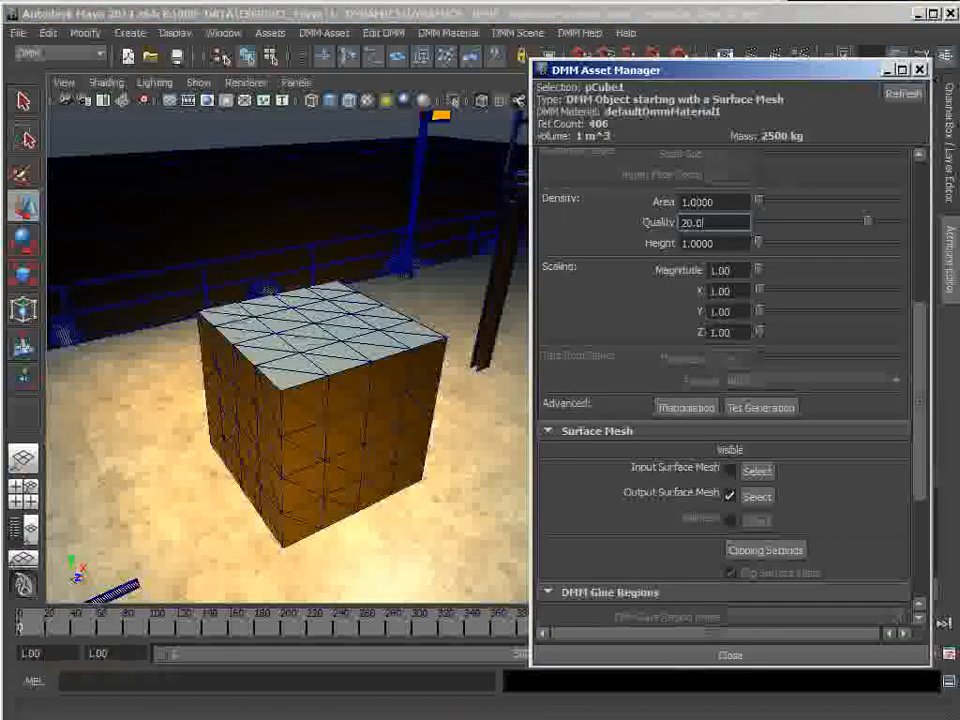
pyautogui.press('Return')
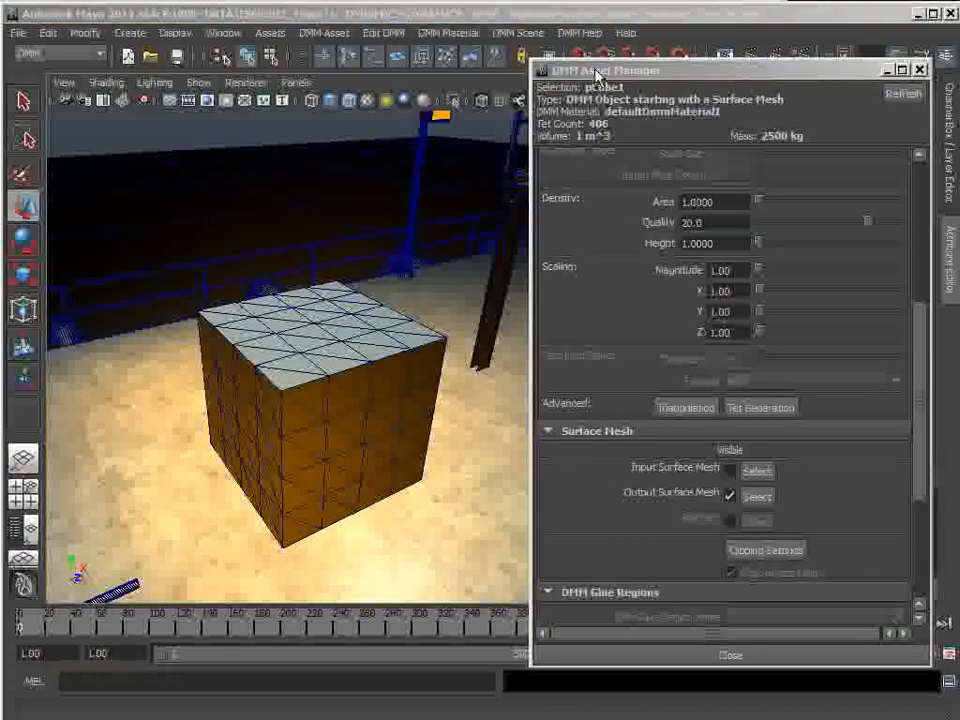
pyautogui.click(919, 70)
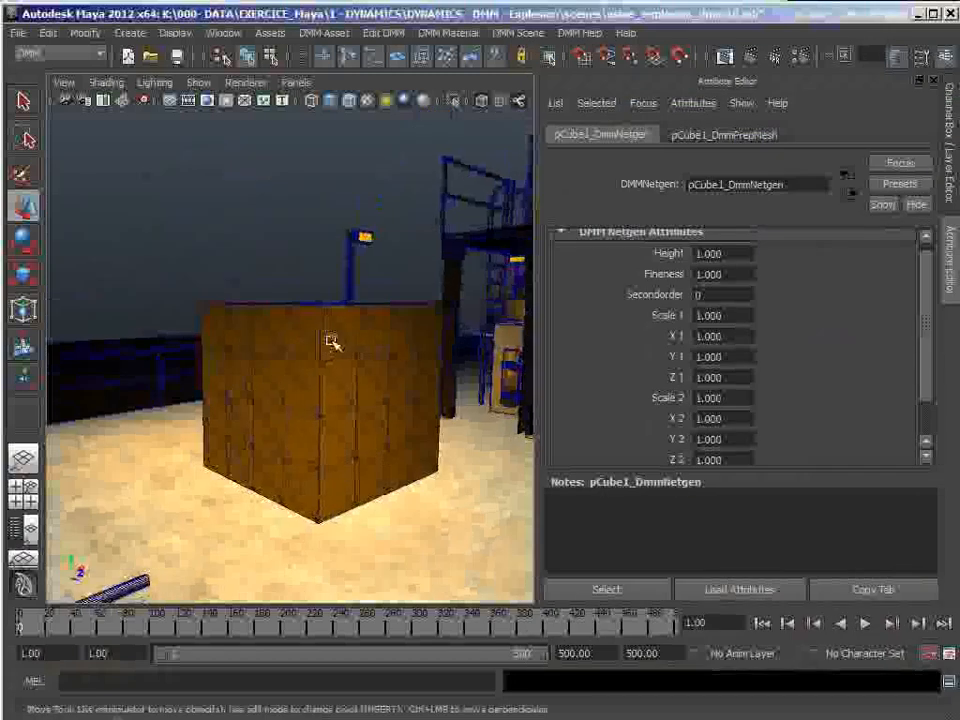
# - Select the factory floor mesh sol1 beneath the cube
pyautogui.scroll(-4, 328, 345)
pyautogui.keyDown('alt'); pyautogui.moveTo(324, 354); pyautogui.dragTo(304, 386); pyautogui.keyUp('alt')
pyautogui.keyDown('alt'); pyautogui.moveTo(304, 386); pyautogui.dragTo(298, 250, button='middle'); pyautogui.keyUp('alt')
pyautogui.keyDown('alt'); pyautogui.moveTo(298, 250); pyautogui.dragTo(297, 296); pyautogui.keyUp('alt')
pyautogui.click(341, 402)
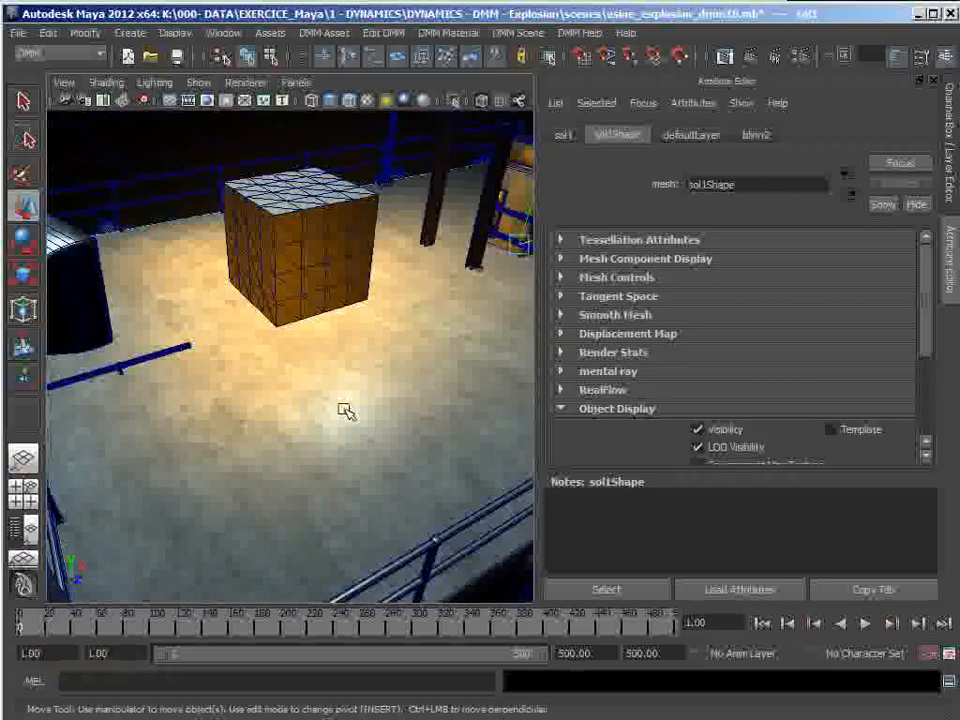
# - Locate sol1 in the Outliner, inspect its sol1Shape node, and reselect and collapse sol1
pyautogui.scroll(-3, 345, 409)
pyautogui.keyDown('alt'); pyautogui.moveTo(398, 250); pyautogui.dragTo(246, 378); pyautogui.keyUp('alt')
pyautogui.keyDown('alt'); pyautogui.moveTo(246, 378); pyautogui.dragTo(200, 429, button='right'); pyautogui.keyUp('alt')
pyautogui.keyDown('alt'); pyautogui.moveTo(200, 429); pyautogui.dragTo(236, 407); pyautogui.keyUp('alt')
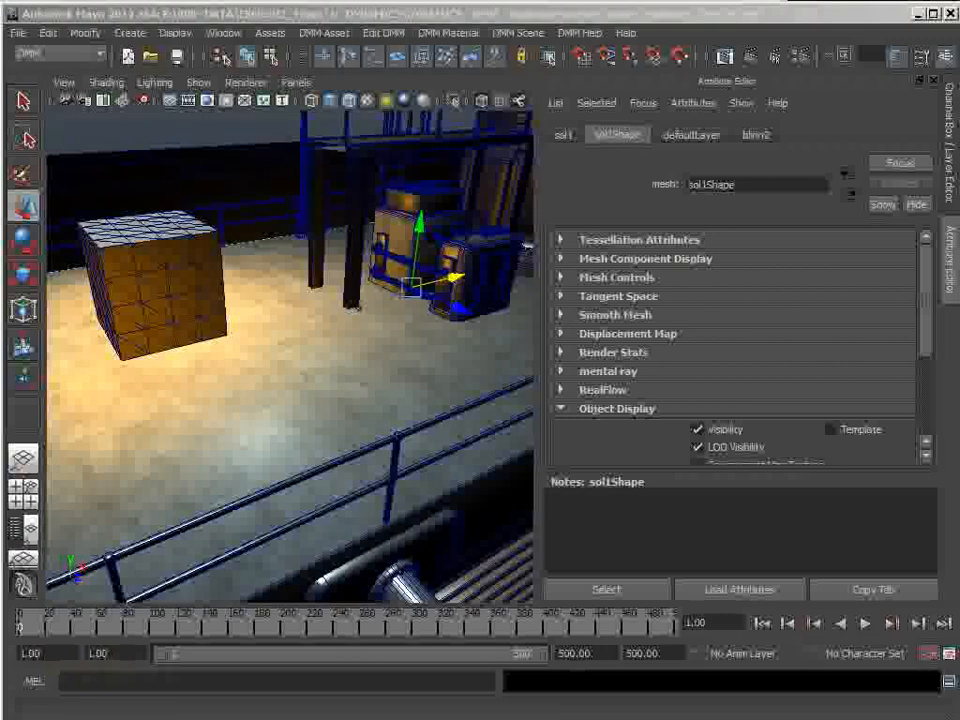
pyautogui.moveTo(957, 66); pyautogui.dragTo(722, 28)
pyautogui.moveTo(831, 319); pyautogui.dragTo(823, 469)
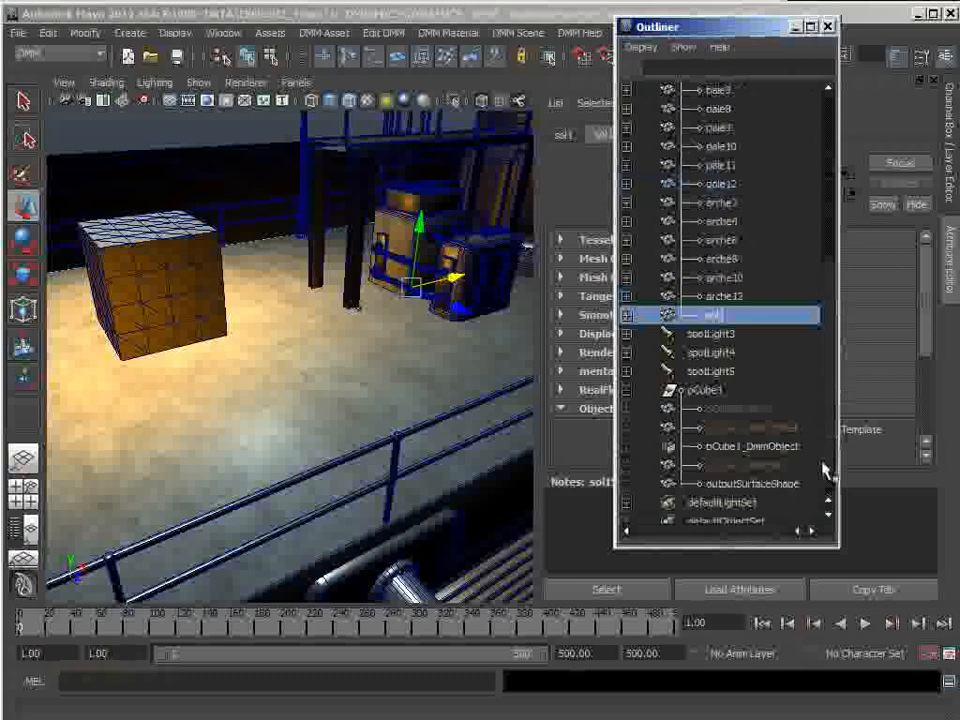
pyautogui.click(627, 316)
pyautogui.click(728, 335)
pyautogui.click(716, 318)
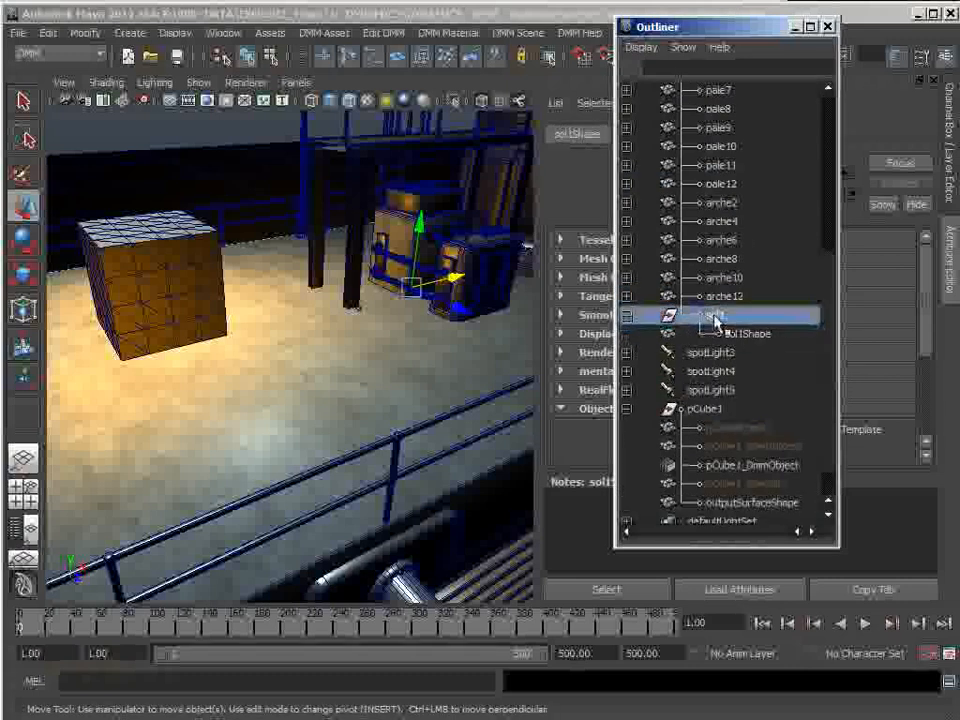
pyautogui.click(628, 316)
# - Run Verify Polymesh on the floor mesh sol1 and look over the cube standing on it
pyautogui.keyDown('alt'); pyautogui.moveTo(514, 364); pyautogui.dragTo(414, 334); pyautogui.keyUp('alt')
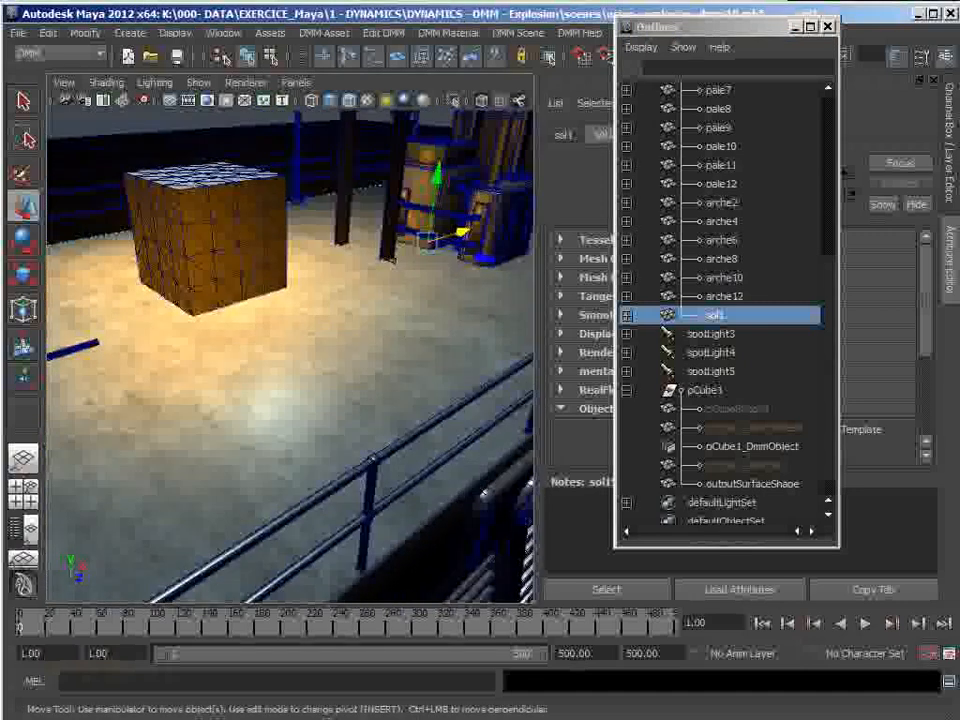
pyautogui.click(323, 33)
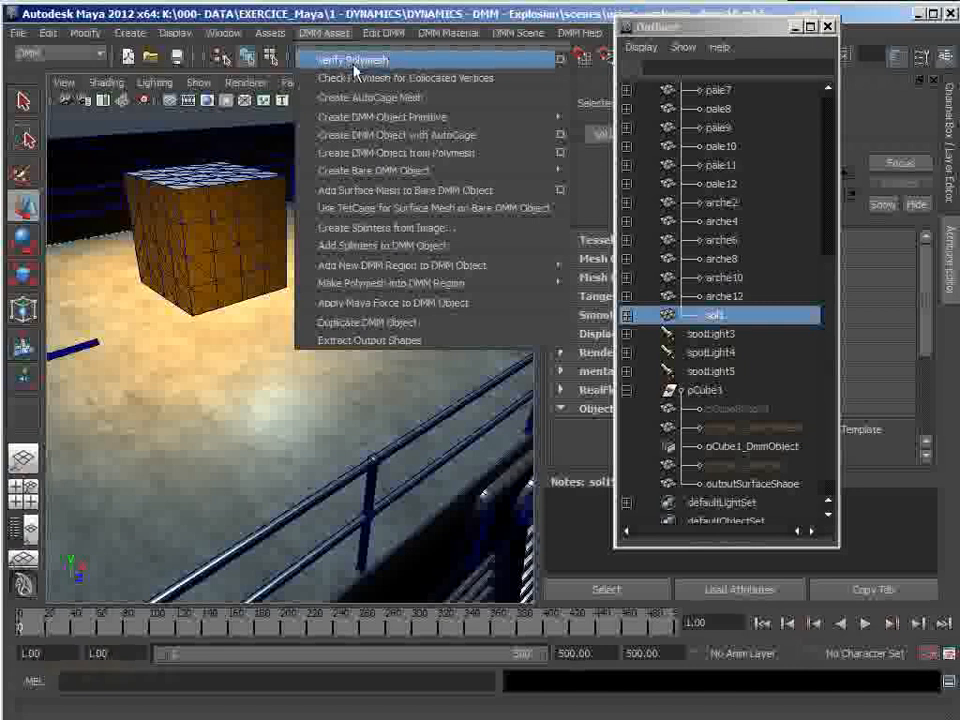
pyautogui.click(481, 63)
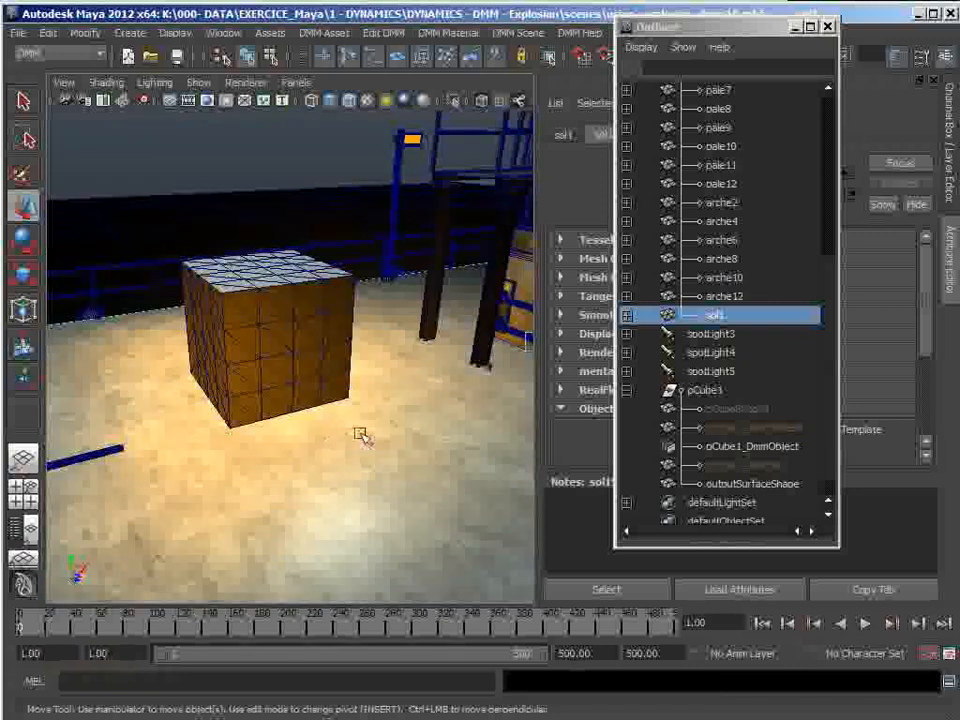
pyautogui.keyDown('alt'); pyautogui.moveTo(365, 440); pyautogui.dragTo(333, 443); pyautogui.keyUp('alt')
pyautogui.moveTo(308, 434)
pyautogui.keyDown('alt'); pyautogui.mouseDown()
pyautogui.moveTo(283, 420)
pyautogui.moveTo(298, 424)
pyautogui.mouseUp(); pyautogui.keyUp('alt')
pyautogui.keyDown('alt'); pyautogui.moveTo(298, 424); pyautogui.dragTo(329, 452, button='right'); pyautogui.keyUp('alt')
pyautogui.keyDown('alt'); pyautogui.moveTo(287, 436); pyautogui.dragTo(328, 493, button='middle'); pyautogui.keyUp('alt')
pyautogui.keyDown('alt'); pyautogui.moveTo(328, 493); pyautogui.dragTo(357, 505); pyautogui.keyUp('alt')
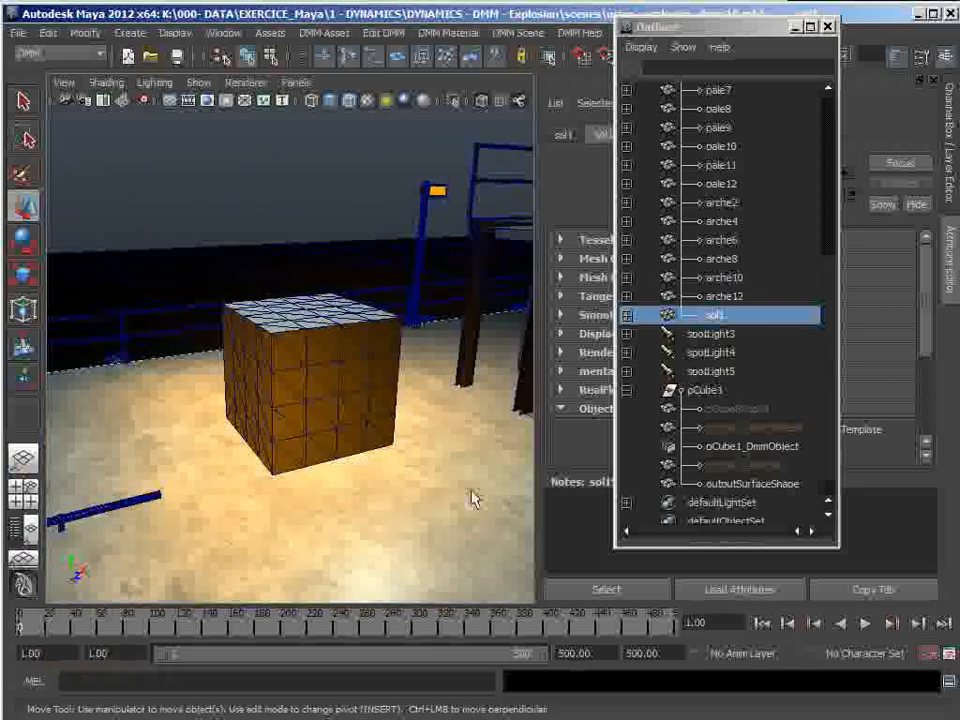
# - Open the Create DMM Object from Polymesh options for sol1 and move the dialog clear of the Outliner
pyautogui.click(329, 34)
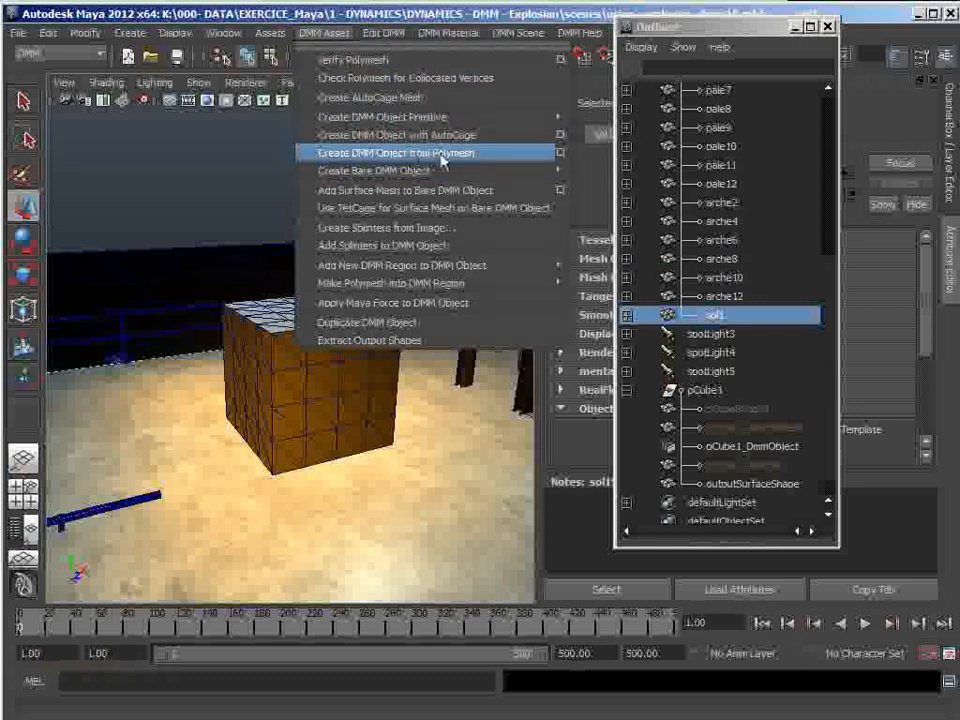
pyautogui.click(562, 153)
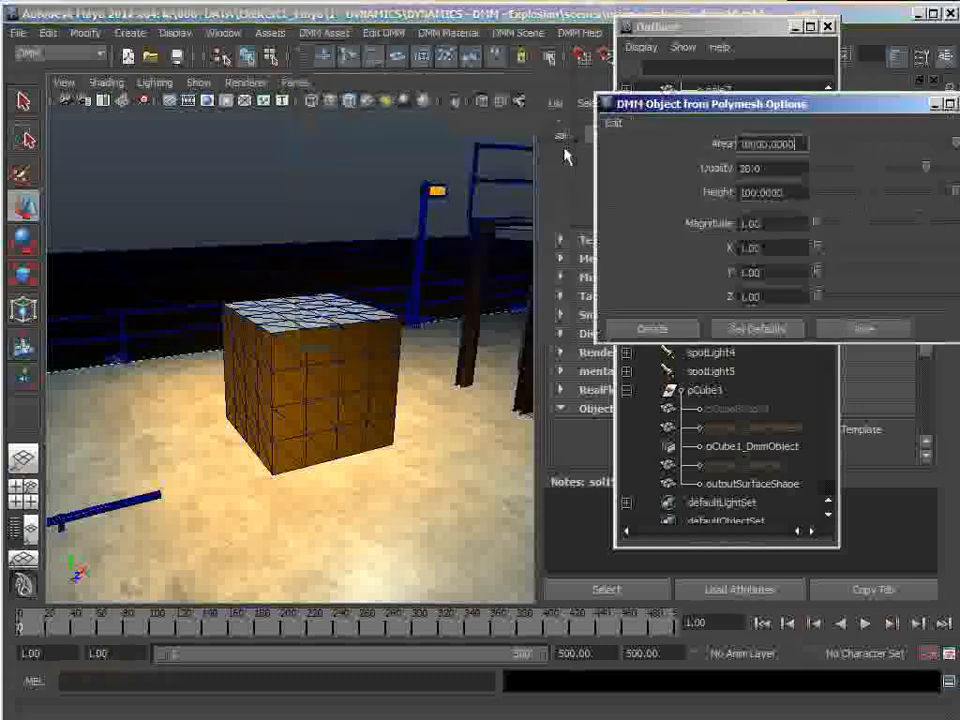
pyautogui.moveTo(684, 112); pyautogui.dragTo(305, 95)
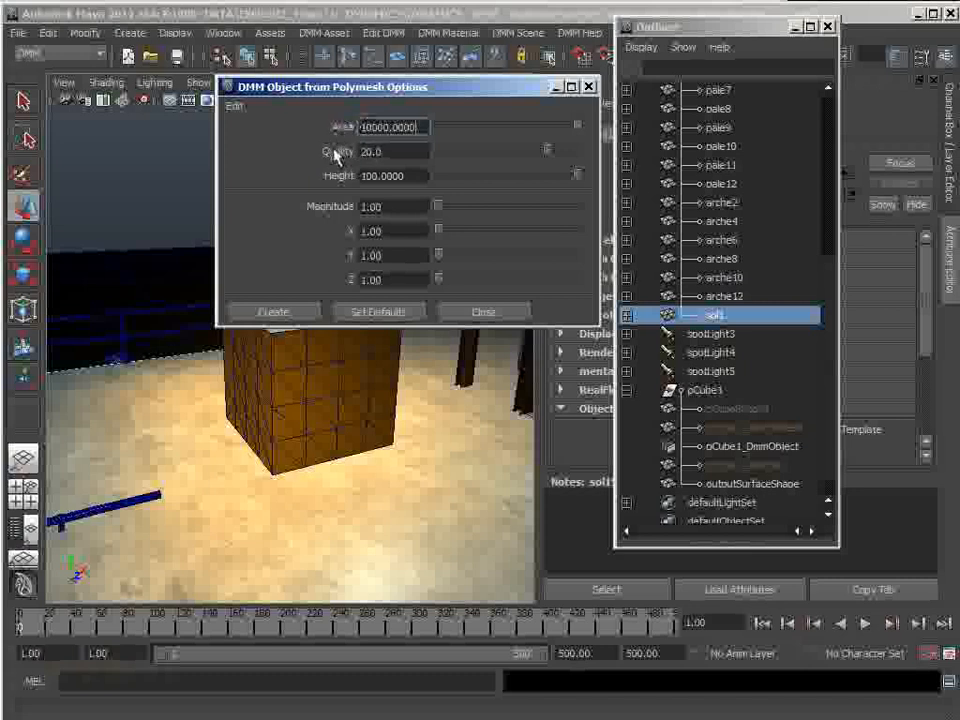
# - Create a DMM object from the sol1 floor mesh with Quality set to 5, and close the options dialog
pyautogui.moveTo(415, 93); pyautogui.dragTo(613, 44)
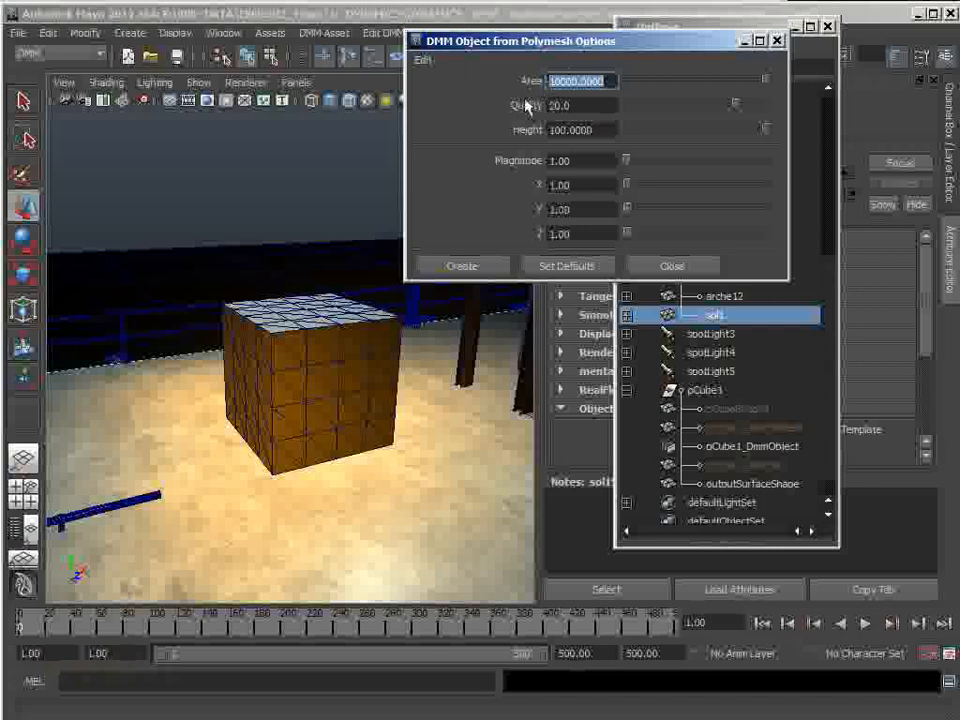
pyautogui.press('Tab')
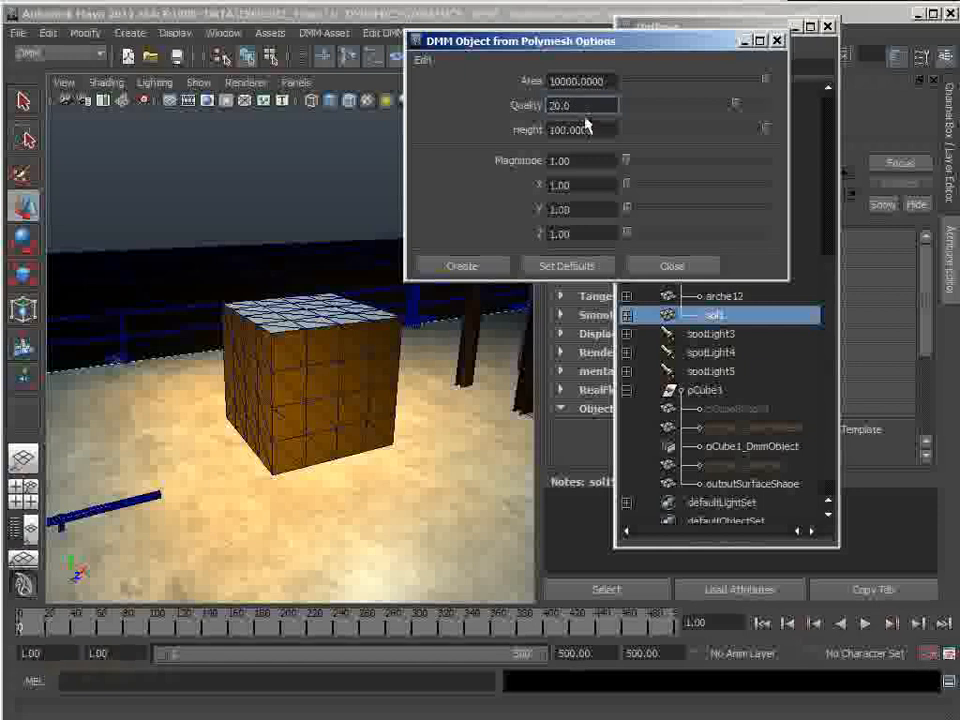
pyautogui.moveTo(535, 44); pyautogui.dragTo(550, 60)
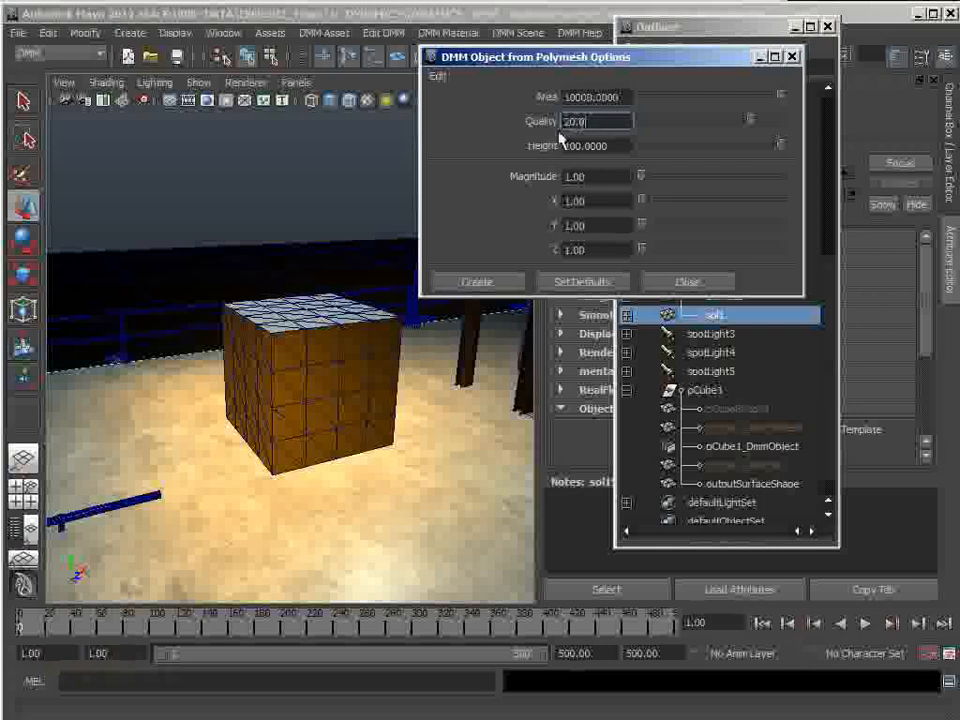
pyautogui.moveTo(610, 61)
pyautogui.mouseDown()
pyautogui.moveTo(622, 93)
pyautogui.moveTo(616, 69)
pyautogui.mouseUp()
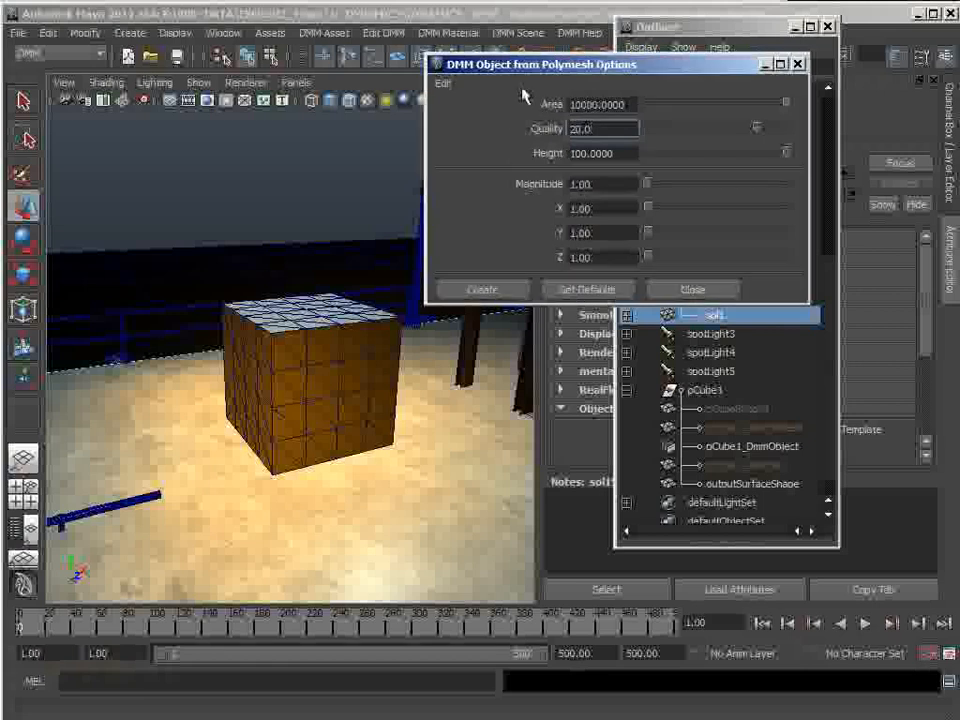
pyautogui.moveTo(536, 66)
pyautogui.mouseDown()
pyautogui.moveTo(490, 66)
pyautogui.moveTo(489, 36)
pyautogui.moveTo(528, 38)
pyautogui.moveTo(517, 55)
pyautogui.moveTo(527, 57)
pyautogui.mouseUp()
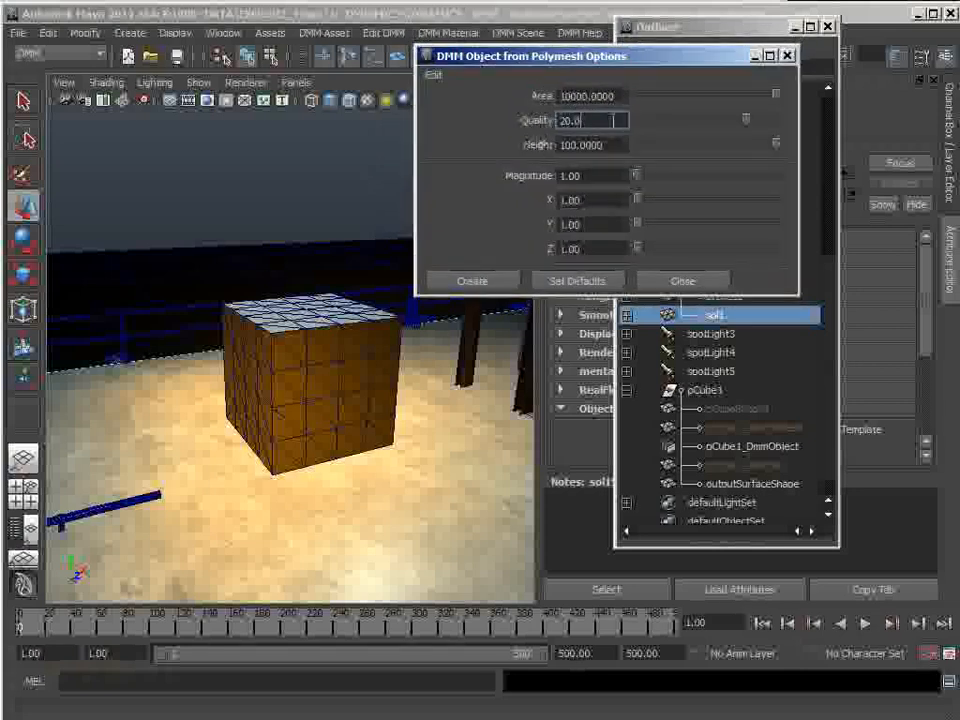
pyautogui.doubleClick(566, 120)
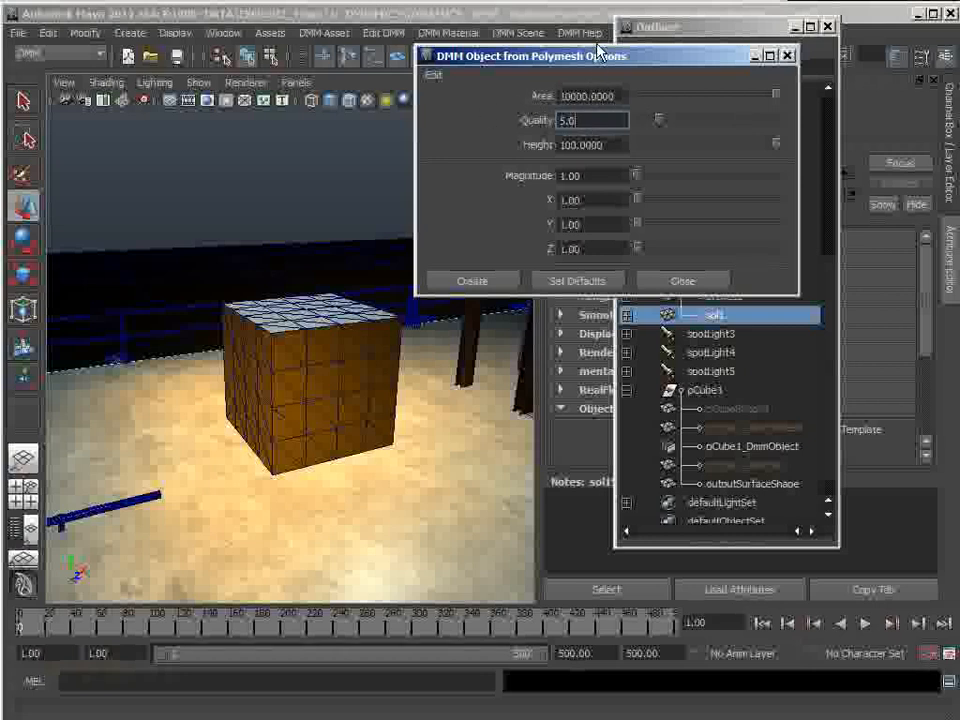
pyautogui.moveTo(598, 52); pyautogui.dragTo(651, 40)
pyautogui.click(525, 269)
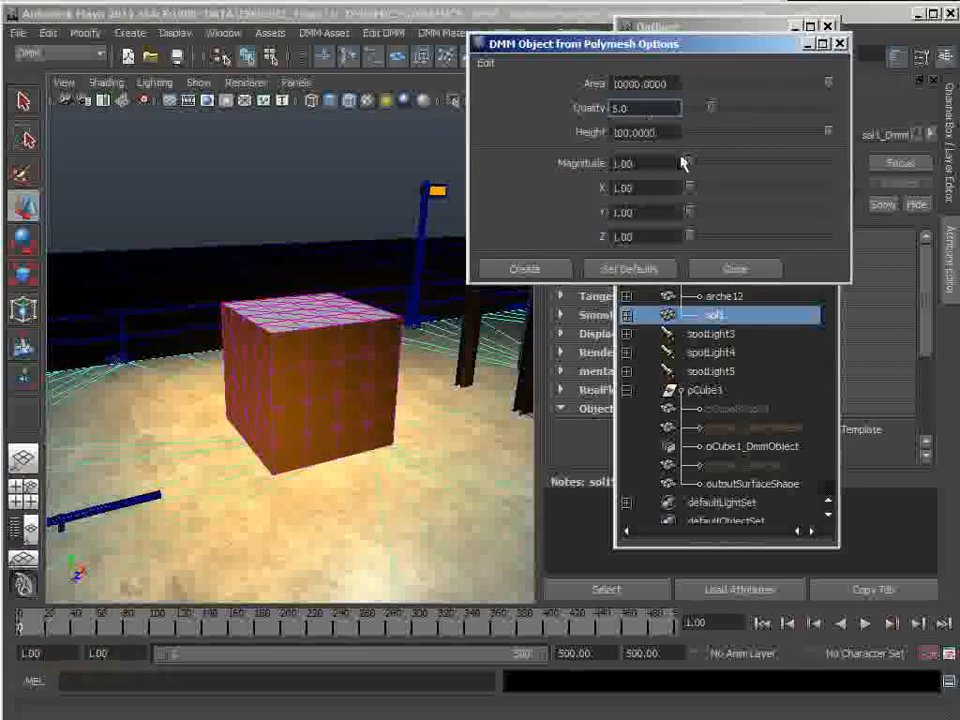
pyautogui.click(697, 270)
# - Expand sol1 in the Outliner and examine its DMM child nodes and the floor mesh around the cube
pyautogui.keyDown('alt'); pyautogui.moveTo(304, 450); pyautogui.dragTo(394, 476); pyautogui.keyUp('alt')
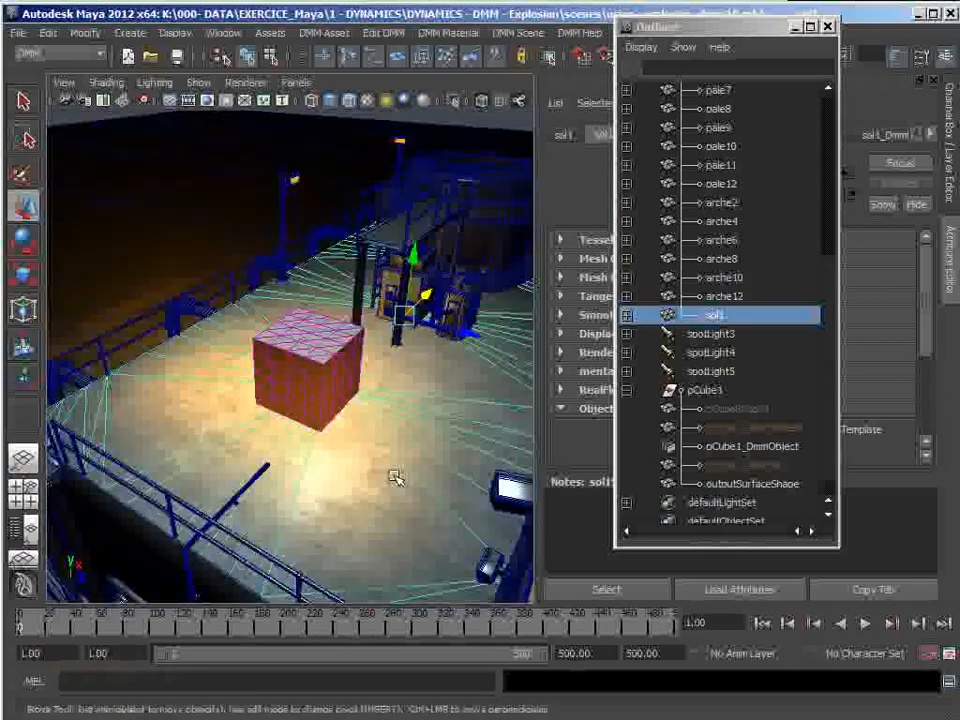
pyautogui.keyDown('alt'); pyautogui.moveTo(394, 476); pyautogui.dragTo(366, 476, button='middle'); pyautogui.keyUp('alt')
pyautogui.keyDown('alt'); pyautogui.moveTo(366, 476); pyautogui.dragTo(311, 467); pyautogui.keyUp('alt')
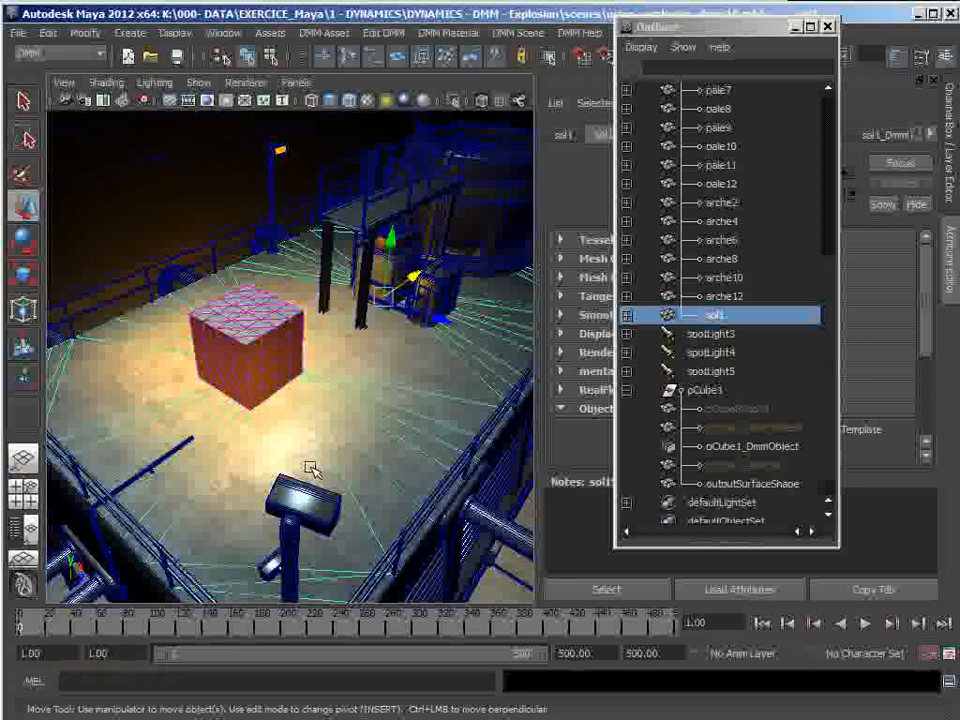
pyautogui.click(626, 315)
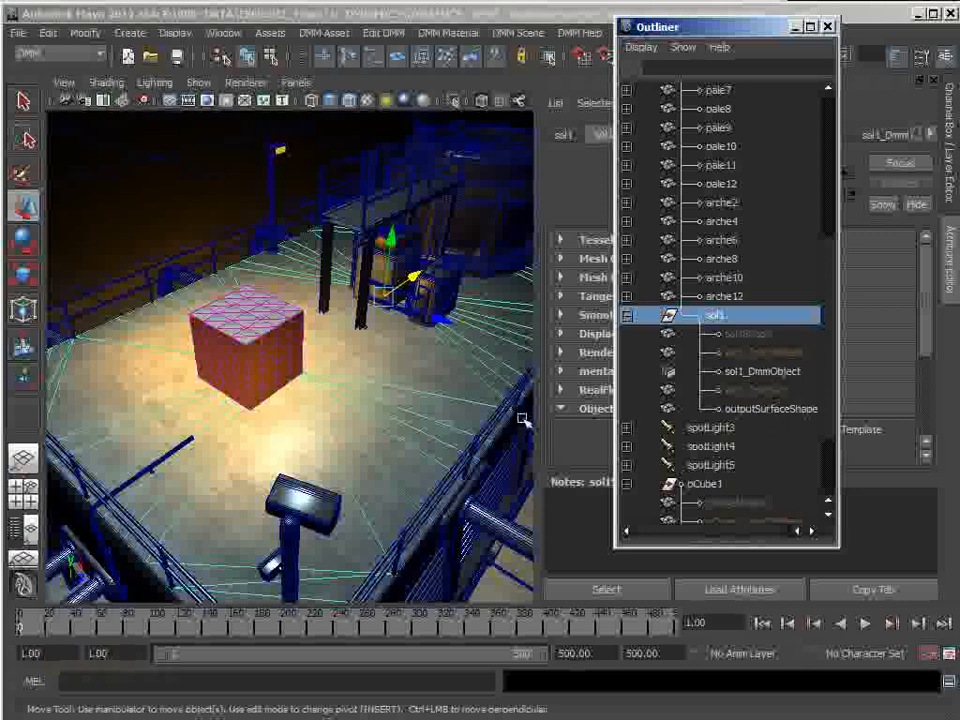
pyautogui.moveTo(392, 420)
pyautogui.keyDown('alt'); pyautogui.mouseDown()
pyautogui.moveTo(302, 405)
pyautogui.moveTo(404, 400)
pyautogui.moveTo(381, 403)
pyautogui.moveTo(398, 405)
pyautogui.mouseUp(); pyautogui.keyUp('alt')
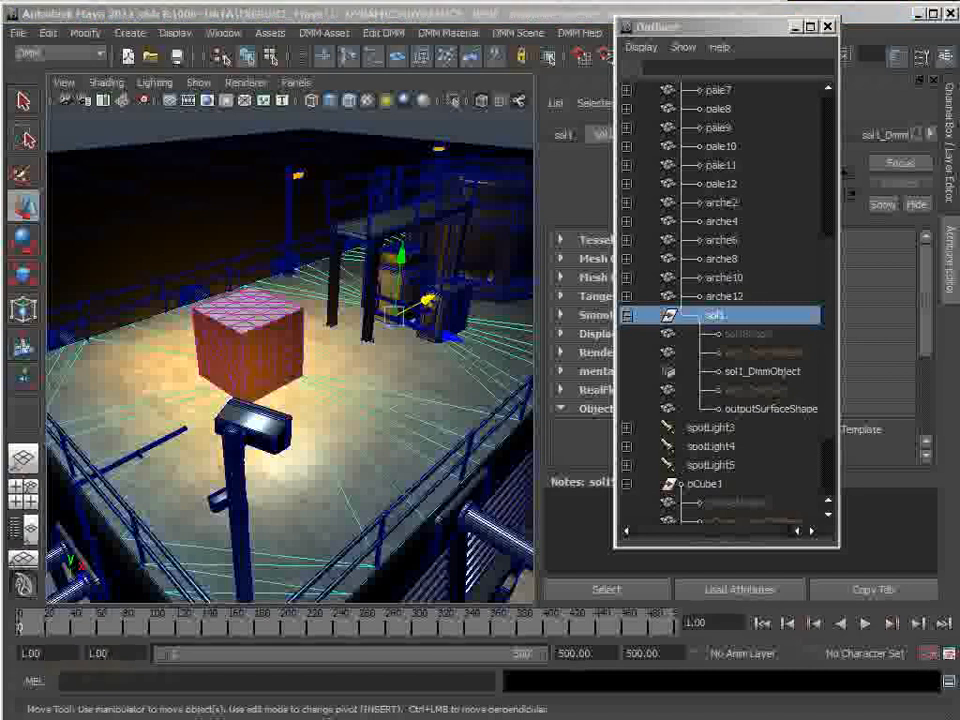
# - Make the sol1 floor DMM Passive in the DMM Asset Manager, and move the manager out of the way
pyautogui.moveTo(959, 340); pyautogui.dragTo(782, 37)
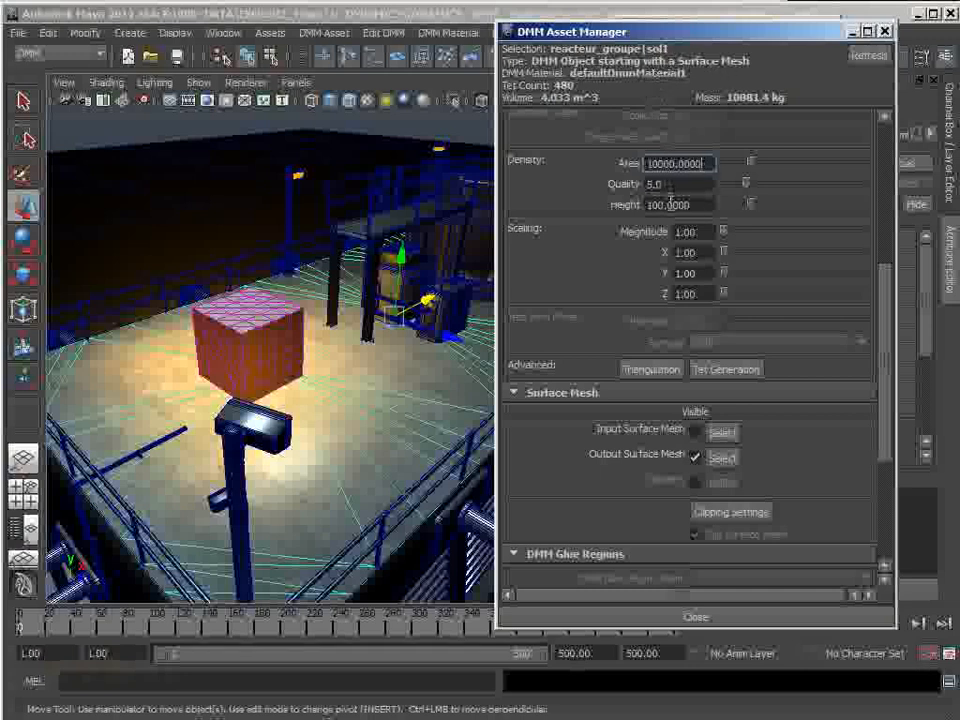
pyautogui.scroll(5, 878, 205)
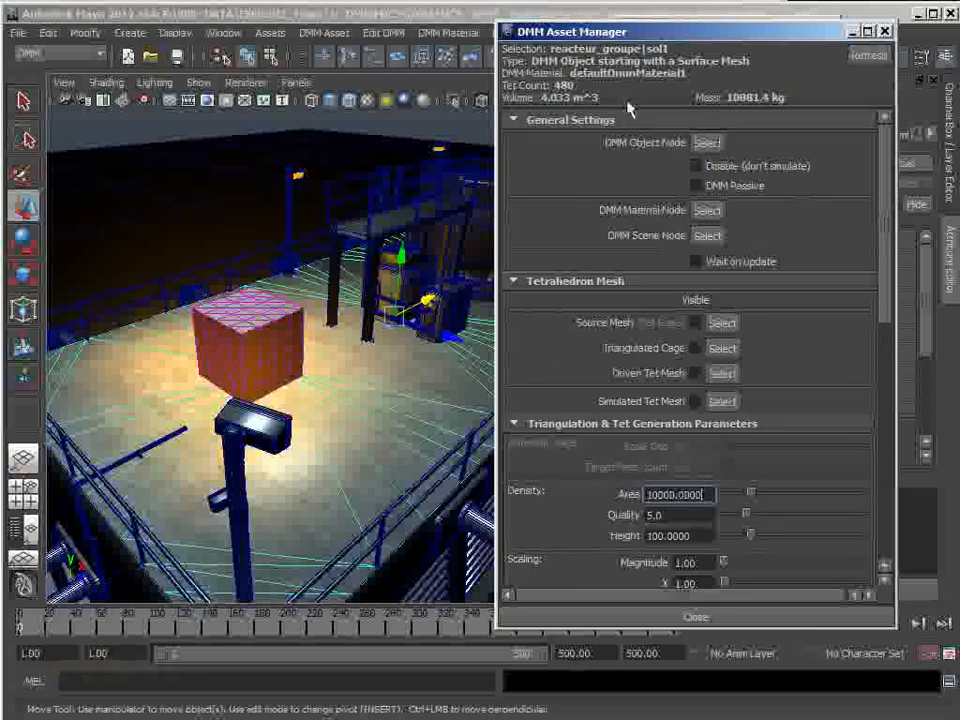
pyautogui.click(696, 185)
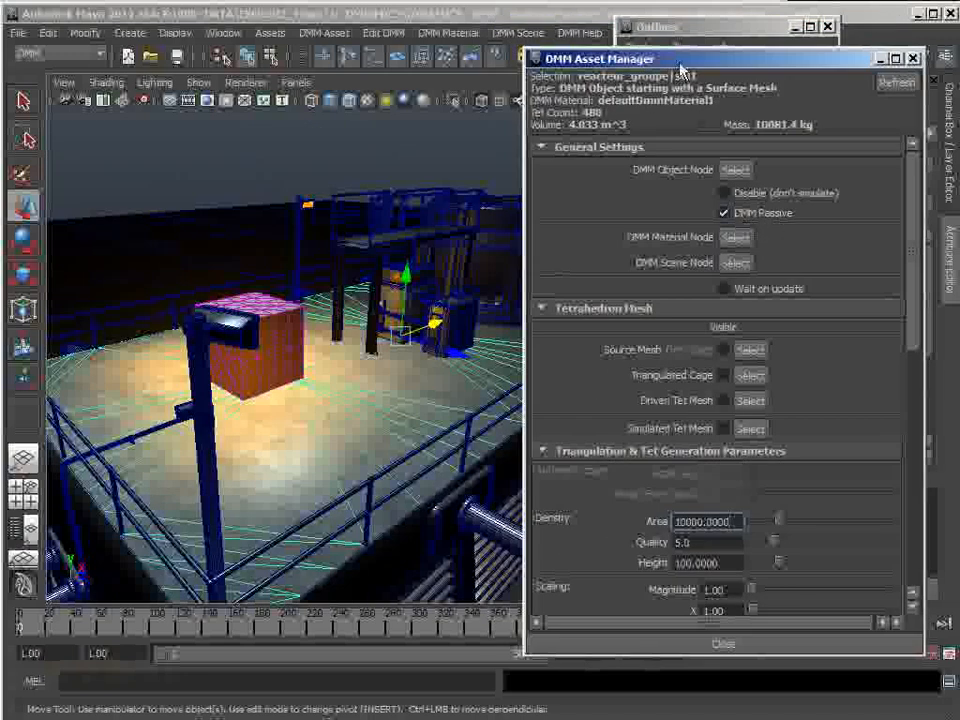
pyautogui.moveTo(677, 60); pyautogui.dragTo(958, 200)
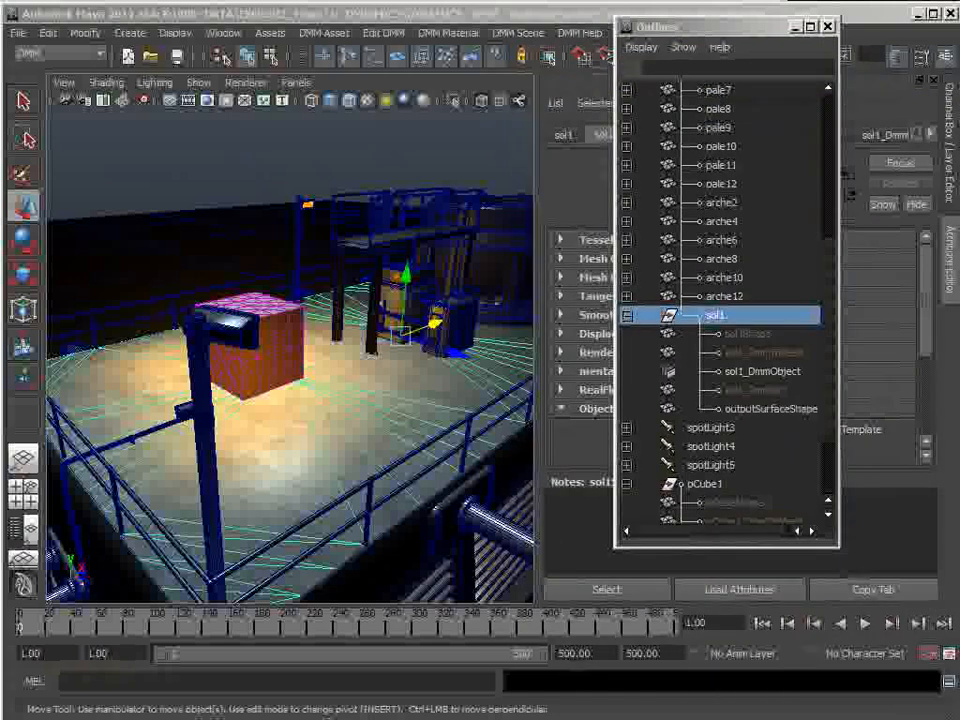
# - Select pCube1 and raise it high above the platform to a Y translation of about 11.2
pyautogui.keyDown('alt'); pyautogui.moveTo(362, 358); pyautogui.dragTo(345, 386); pyautogui.keyUp('alt')
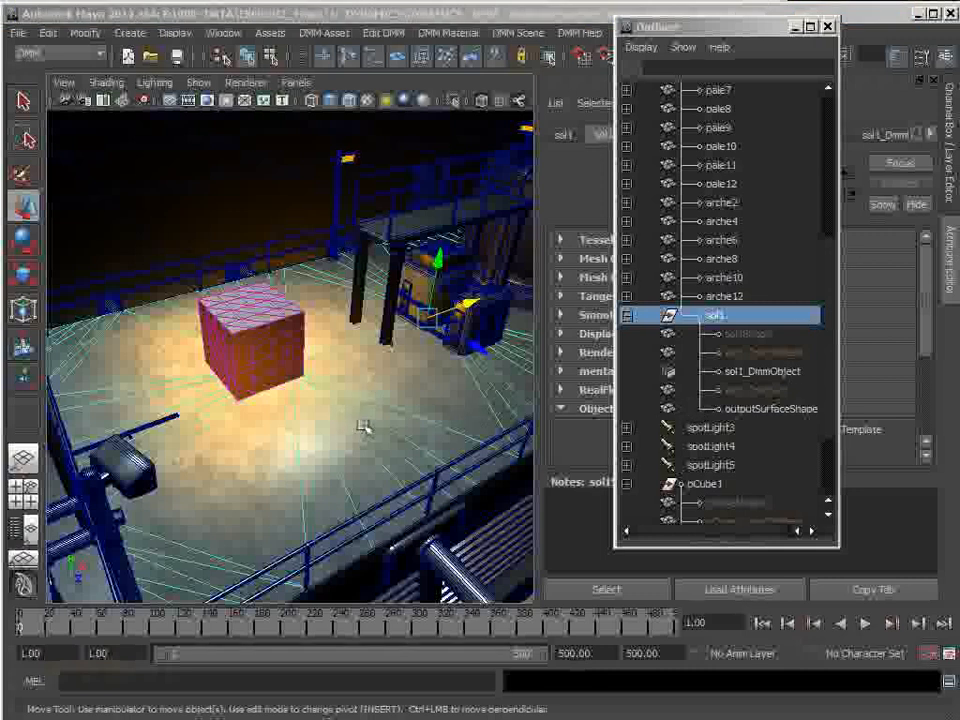
pyautogui.moveTo(366, 431)
pyautogui.keyDown('alt'); pyautogui.mouseDown()
pyautogui.moveTo(366, 378)
pyautogui.moveTo(388, 422)
pyautogui.moveTo(378, 428)
pyautogui.mouseUp(); pyautogui.keyUp('alt')
pyautogui.click(303, 398)
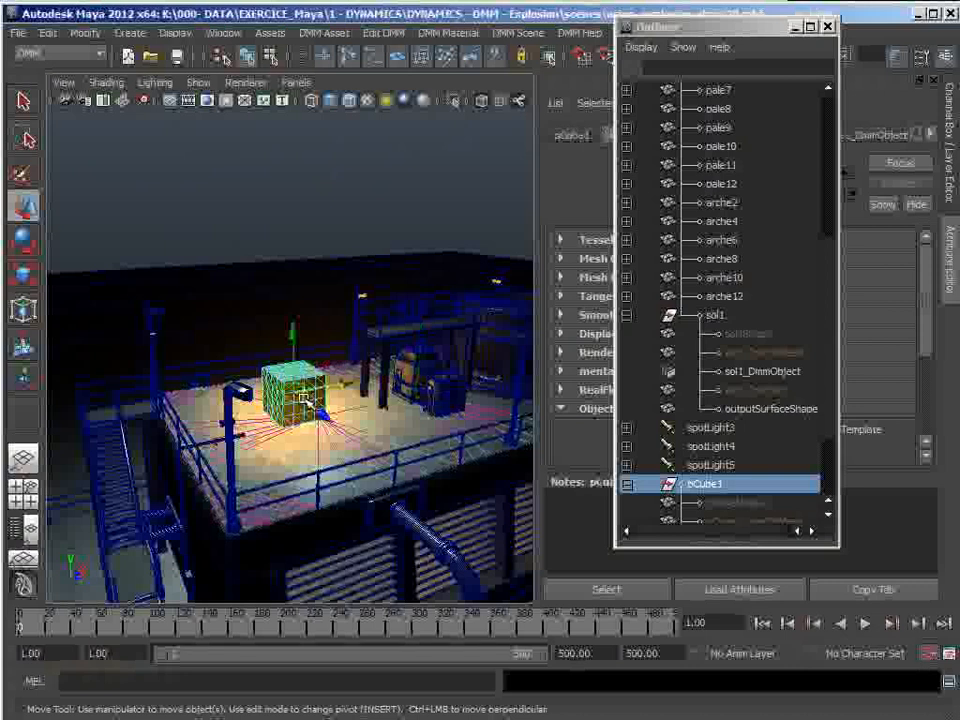
pyautogui.moveTo(298, 370); pyautogui.dragTo(300, 62)
pyautogui.scroll(-4, 322, 260)
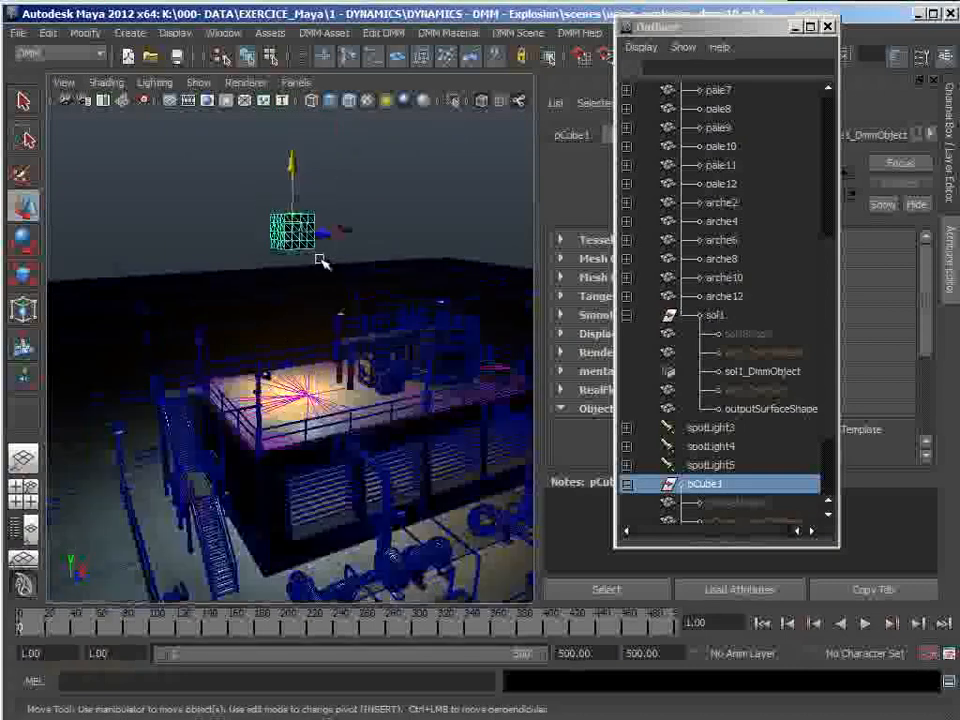
pyautogui.keyDown('alt'); pyautogui.moveTo(322, 260); pyautogui.dragTo(330, 323, button='middle'); pyautogui.keyUp('alt')
pyautogui.moveTo(312, 231); pyautogui.dragTo(313, 175)
# - Close the Outliner, tilt pCube1 about Z to roughly -28.5 degrees, and raise it to about 11.6 in Y
pyautogui.press('e')
pyautogui.click(827, 27)
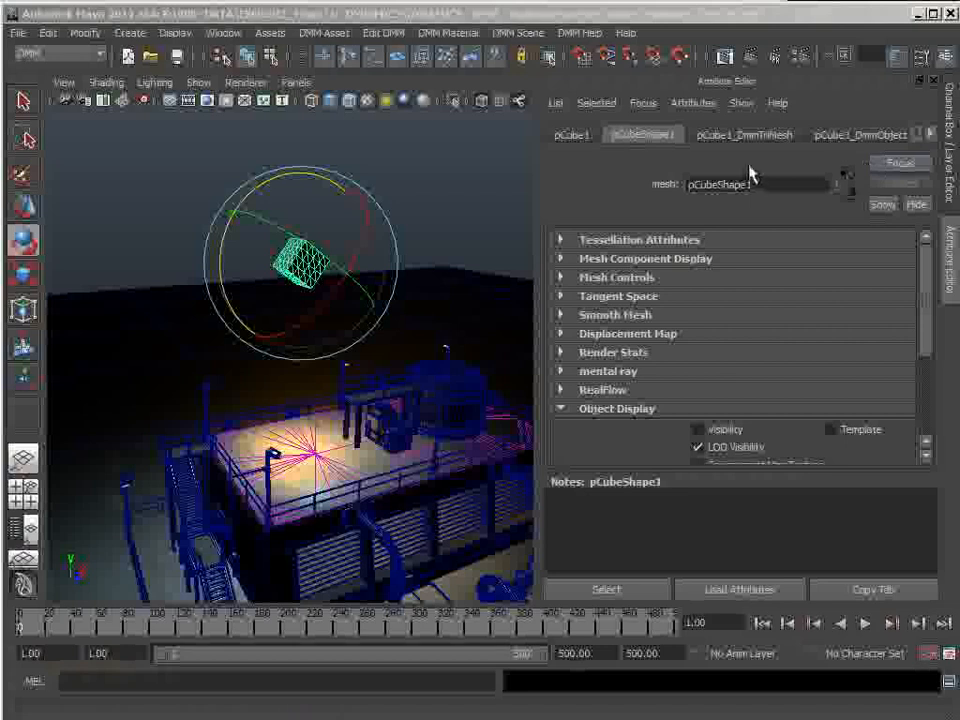
pyautogui.click(588, 139)
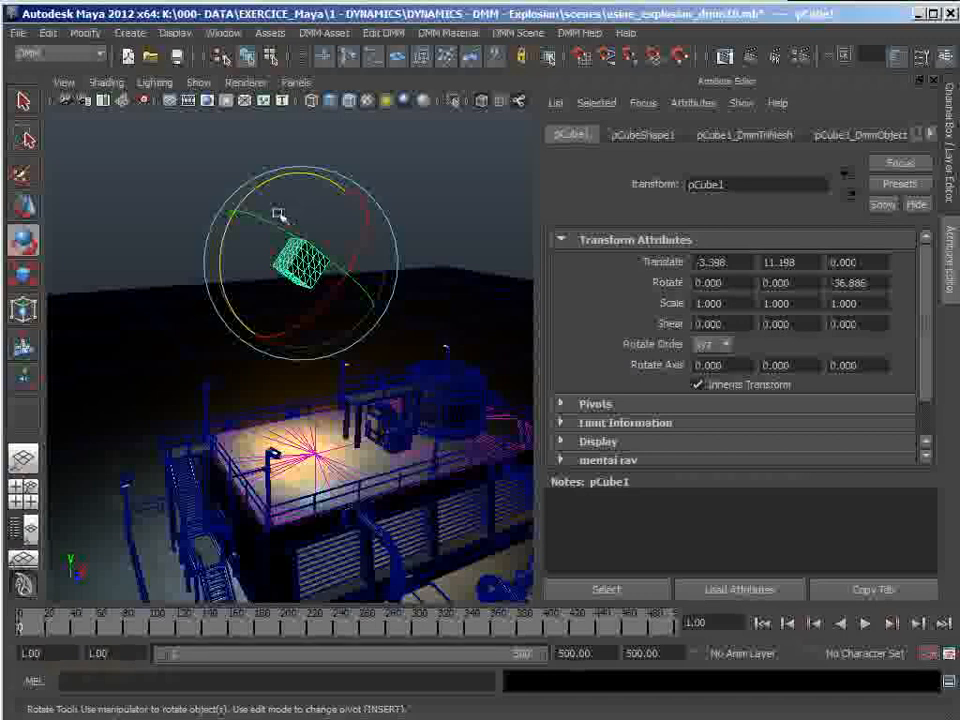
pyautogui.moveTo(258, 193); pyautogui.dragTo(320, 250)
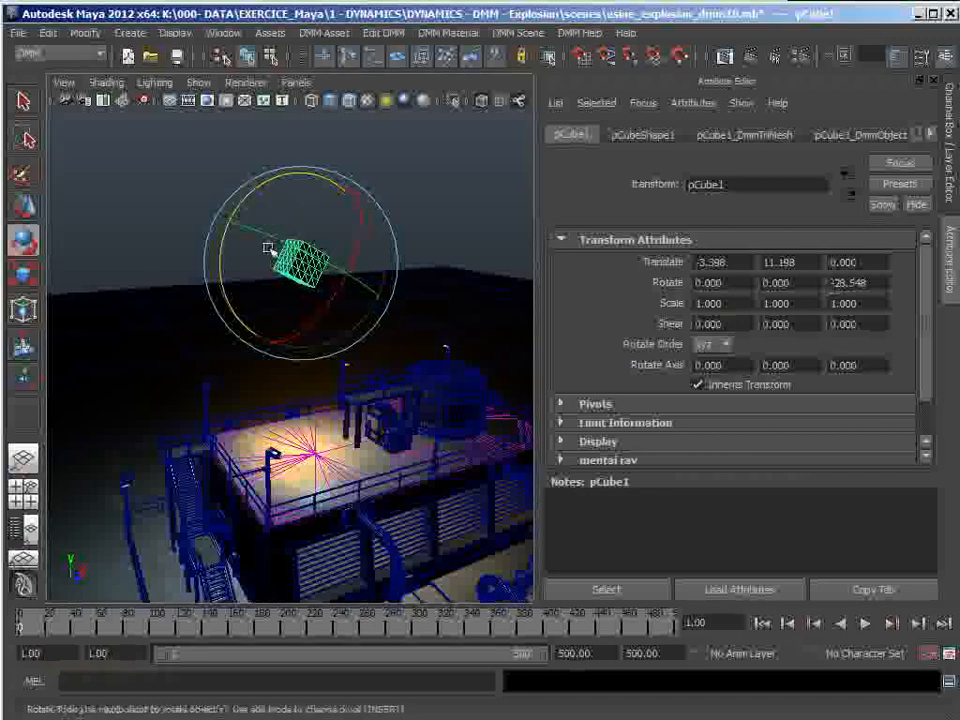
pyautogui.press('w')
pyautogui.moveTo(310, 200)
pyautogui.mouseDown()
pyautogui.moveTo(306, 225)
pyautogui.moveTo(313, 193)
pyautogui.mouseUp()
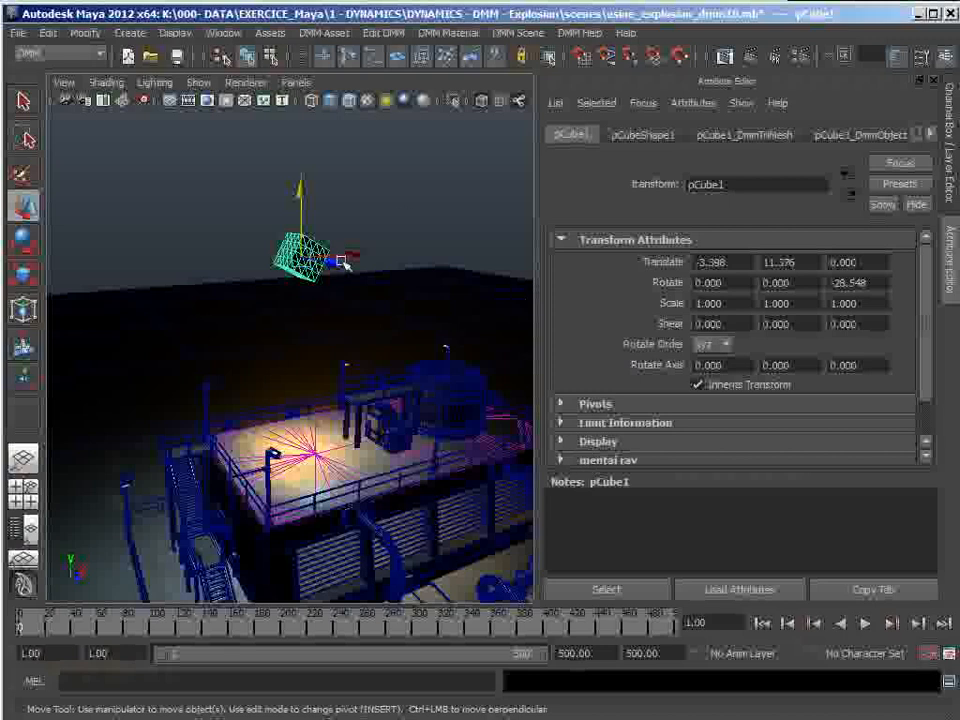
# - Set the X and Y scale of pCube1 to 0.6
pyautogui.moveTo(399, 433)
pyautogui.keyDown('alt'); pyautogui.mouseDown()
pyautogui.moveTo(527, 414)
pyautogui.moveTo(368, 405)
pyautogui.moveTo(392, 420)
pyautogui.mouseUp(); pyautogui.keyUp('alt')
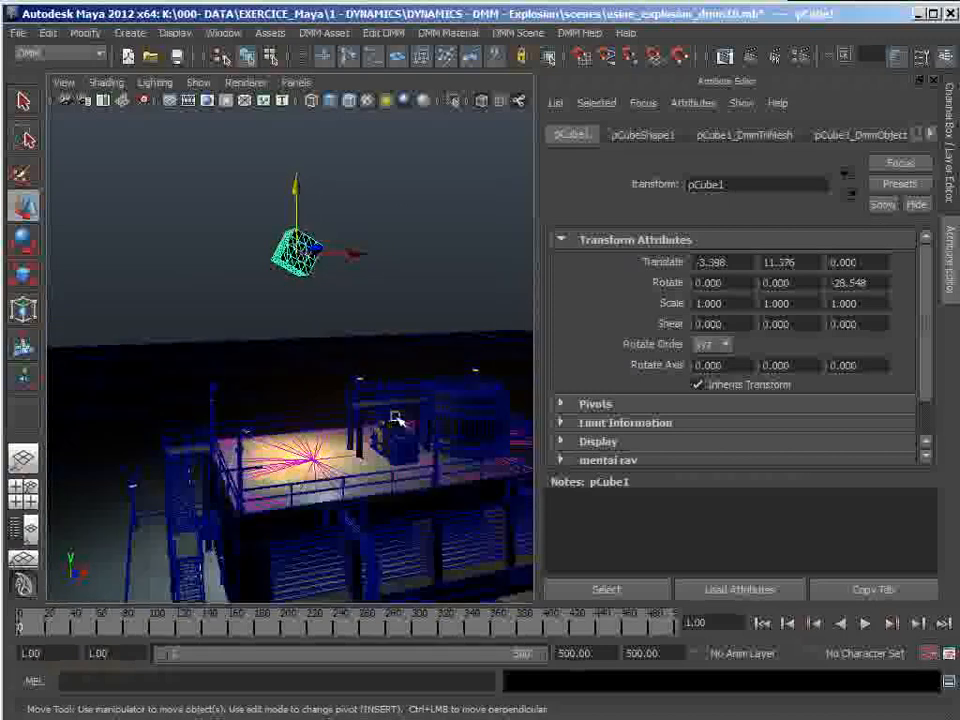
pyautogui.keyDown('alt'); pyautogui.moveTo(394, 420); pyautogui.dragTo(465, 432, button='right'); pyautogui.keyUp('alt')
pyautogui.keyDown('alt'); pyautogui.moveTo(465, 432); pyautogui.dragTo(362, 327); pyautogui.keyUp('alt')
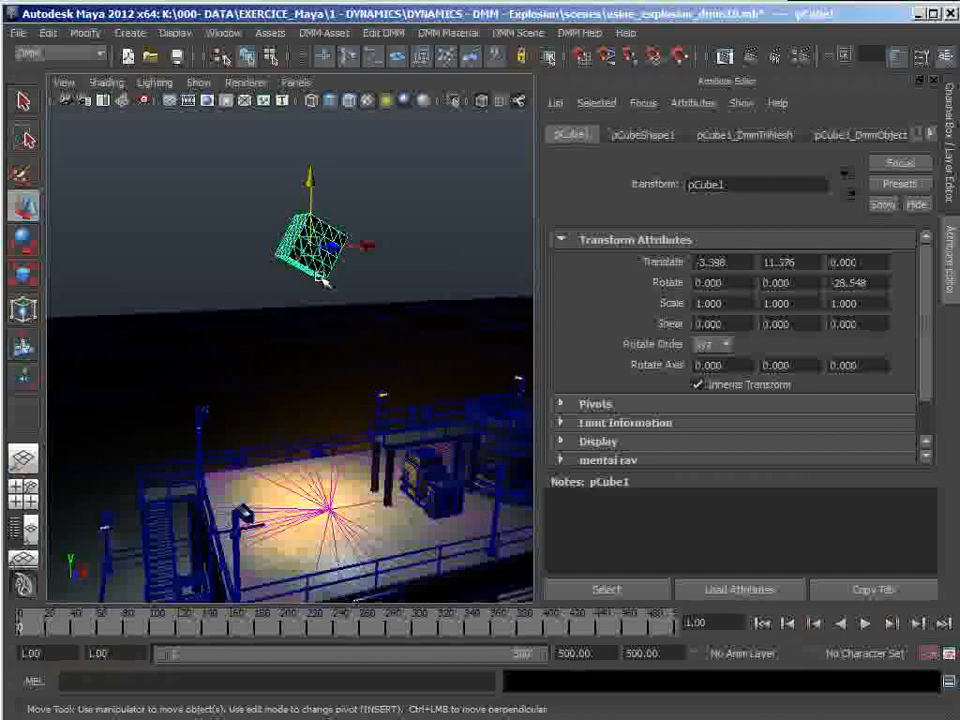
pyautogui.moveTo(350, 336)
pyautogui.keyDown('alt'); pyautogui.mouseDown()
pyautogui.moveTo(467, 315)
pyautogui.moveTo(340, 317)
pyautogui.moveTo(358, 315)
pyautogui.moveTo(364, 328)
pyautogui.mouseUp(); pyautogui.keyUp('alt')
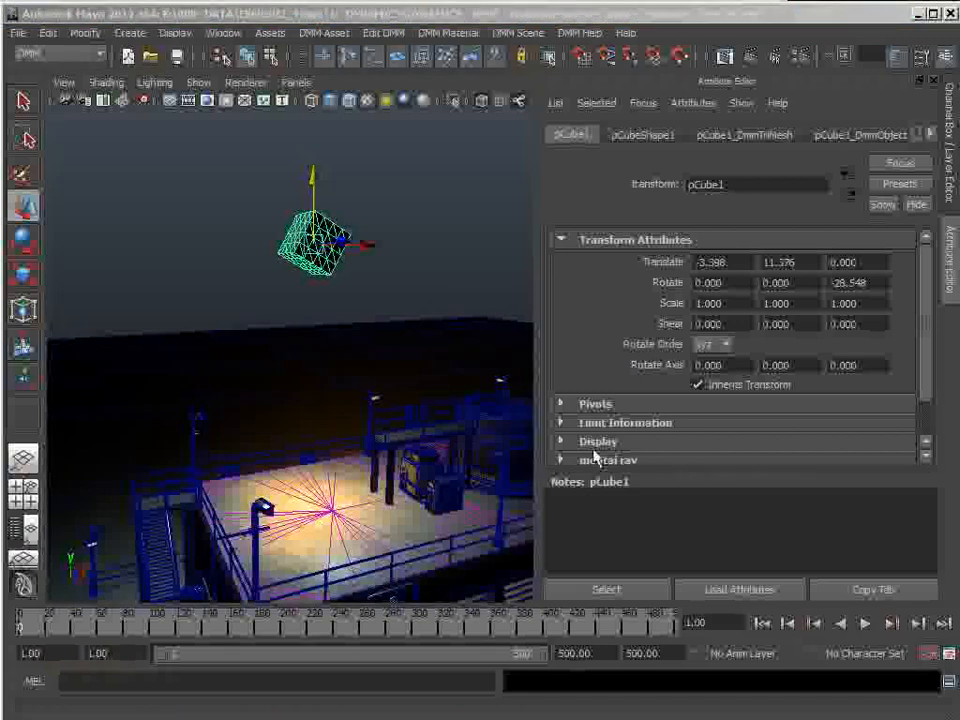
pyautogui.click(738, 303)
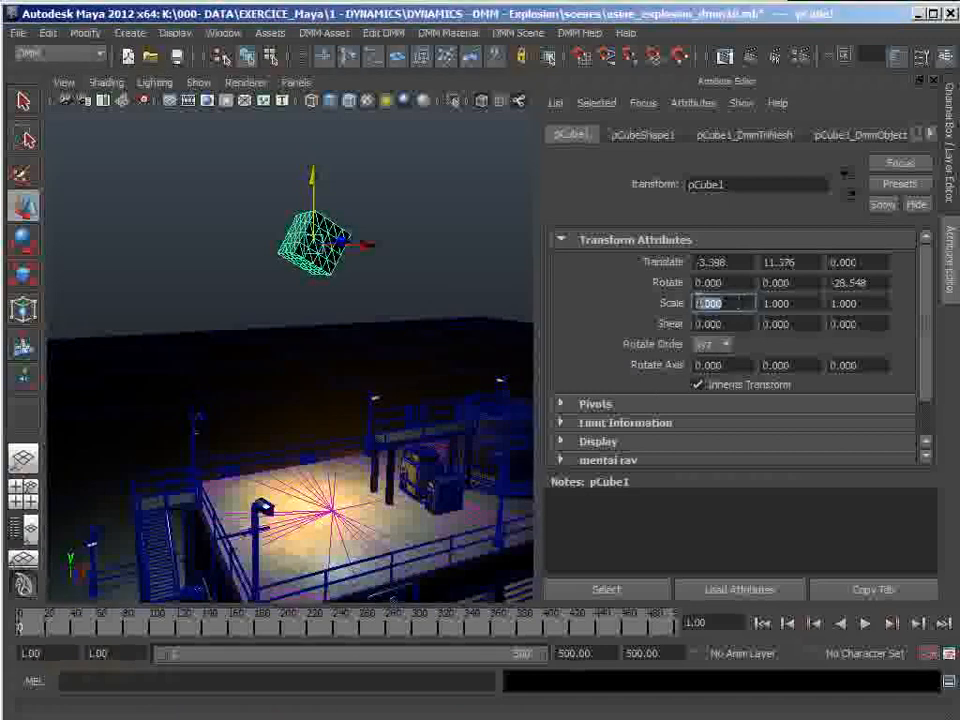
pyautogui.write('0.6')
pyautogui.press('Return')
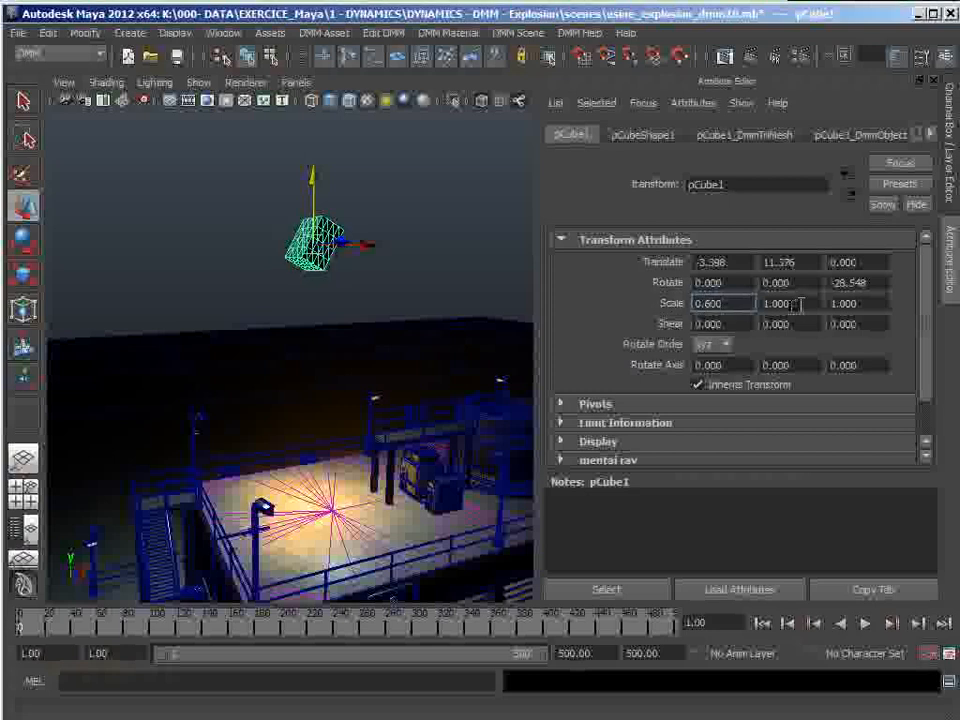
pyautogui.click(796, 305)
pyautogui.write('0.6')
pyautogui.press('Return')
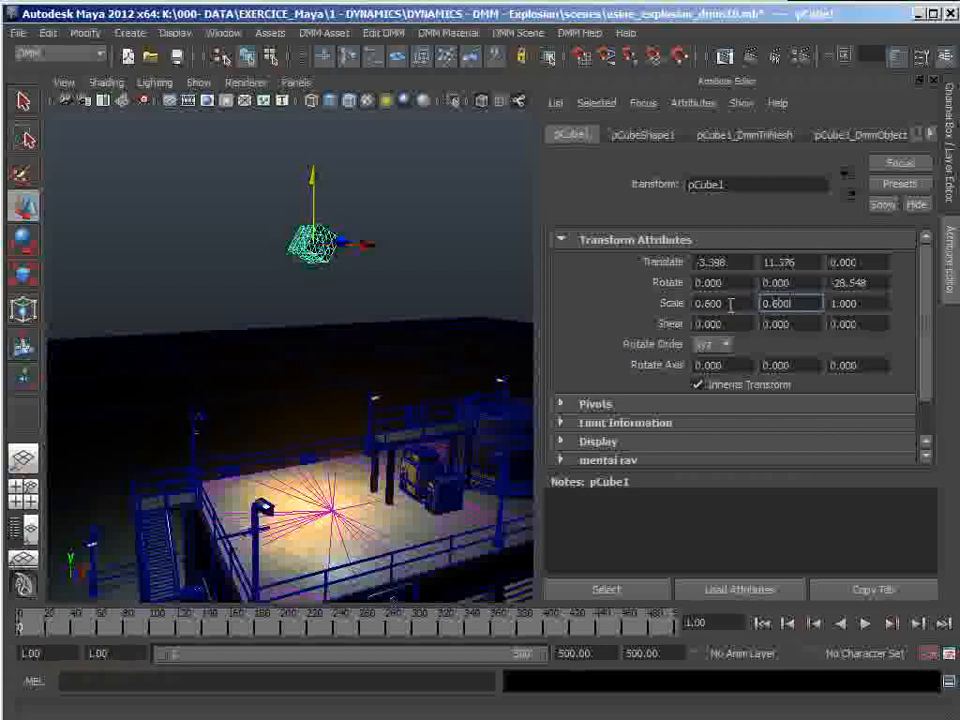
pyautogui.moveTo(351, 313)
pyautogui.keyDown('alt'); pyautogui.mouseDown()
pyautogui.moveTo(446, 345)
pyautogui.moveTo(339, 326)
pyautogui.moveTo(352, 316)
pyautogui.mouseUp(); pyautogui.keyUp('alt')
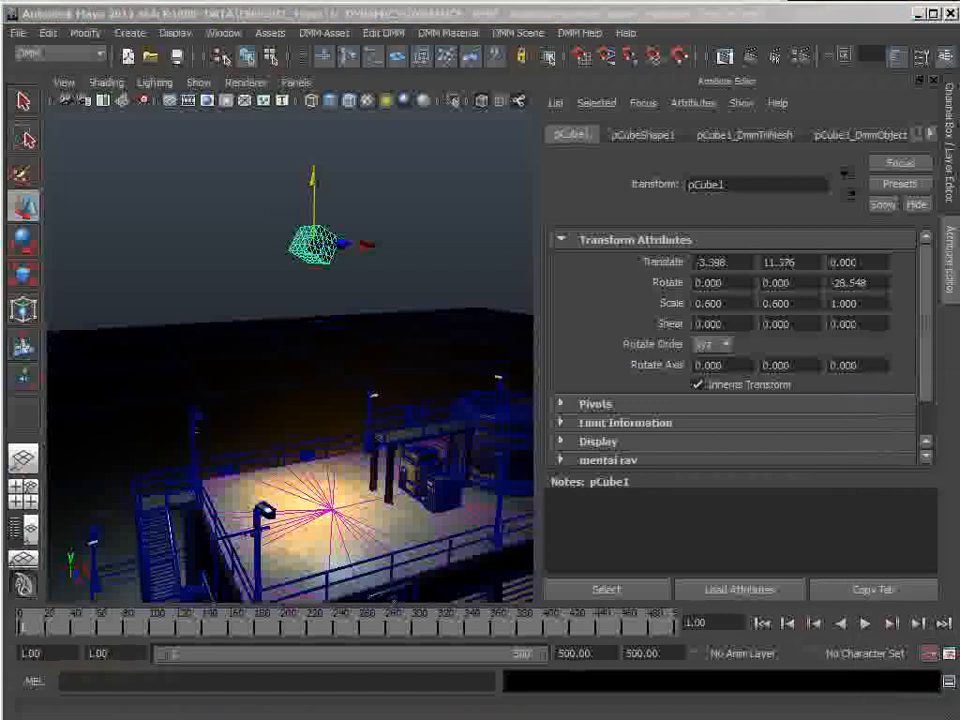
# - Open the DMMScene1 node from pCube1's DMM Asset Manager and check its gravity and Glue All settings
pyautogui.moveTo(959, 190); pyautogui.dragTo(556, 89)
pyautogui.click(500, 35)
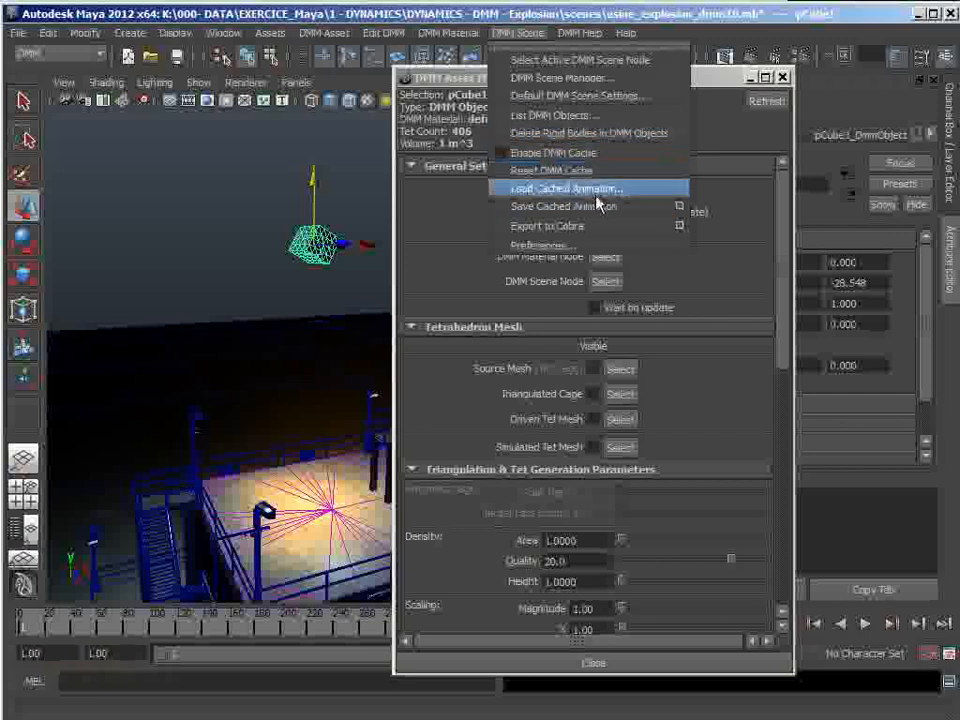
pyautogui.click(604, 18)
pyautogui.moveTo(597, 77); pyautogui.dragTo(650, 60)
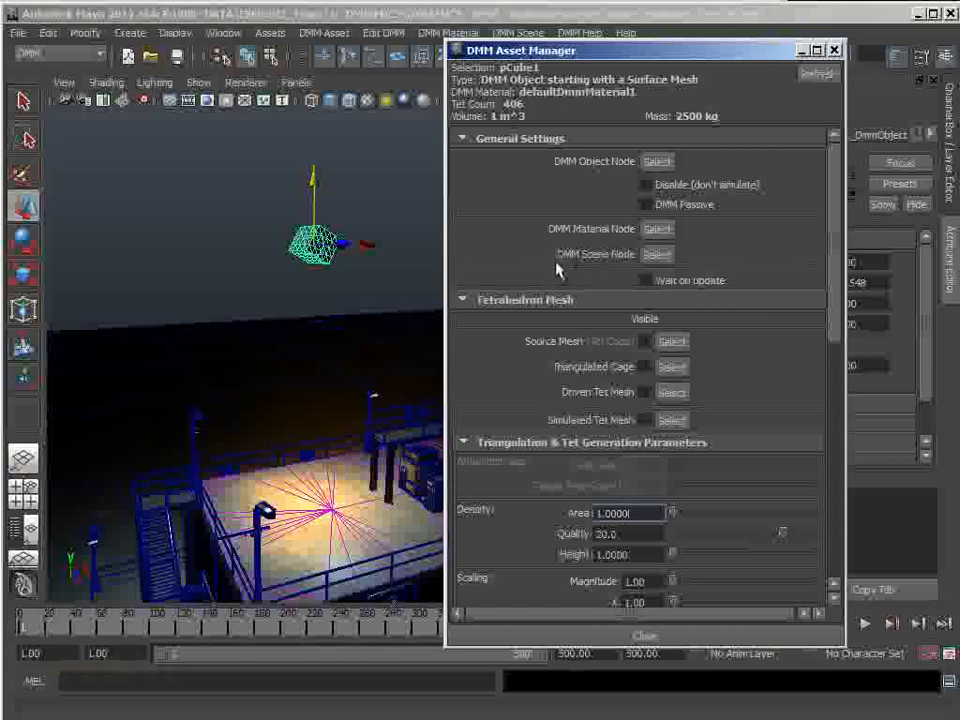
pyautogui.click(660, 257)
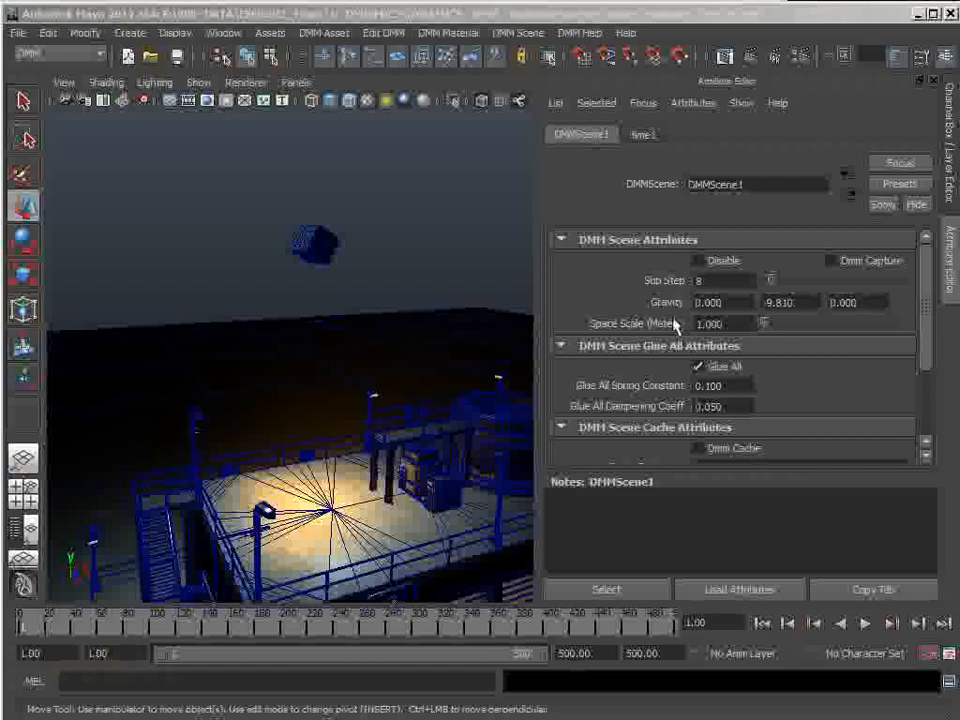
pyautogui.click(800, 302)
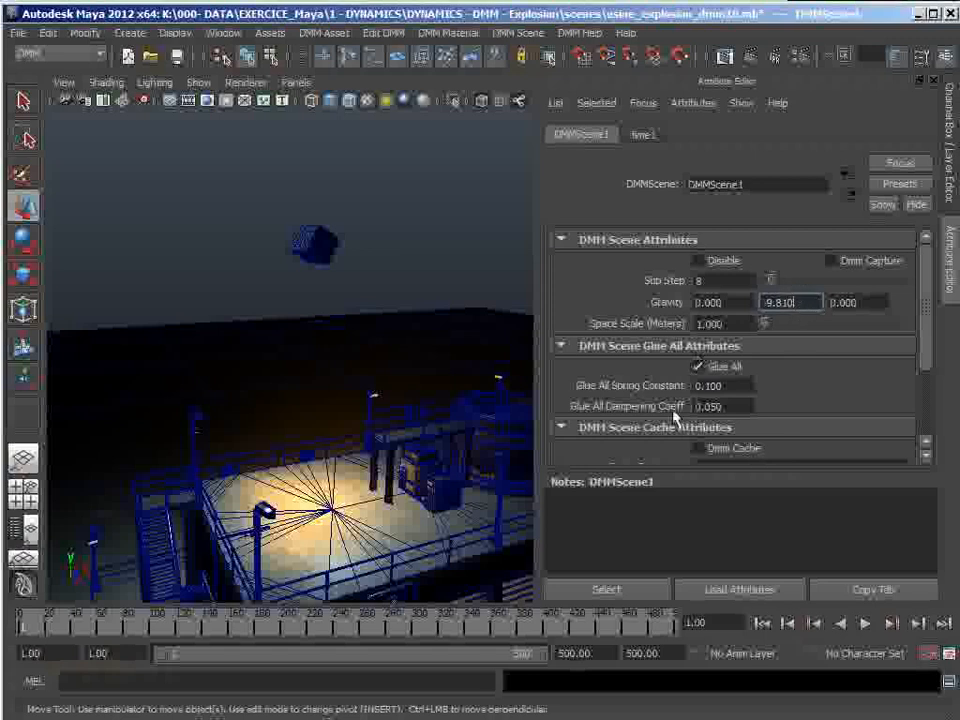
pyautogui.click(698, 366)
# - Play the simulation to watch the cube drop onto the floor, and stop the playback
pyautogui.click(866, 624)
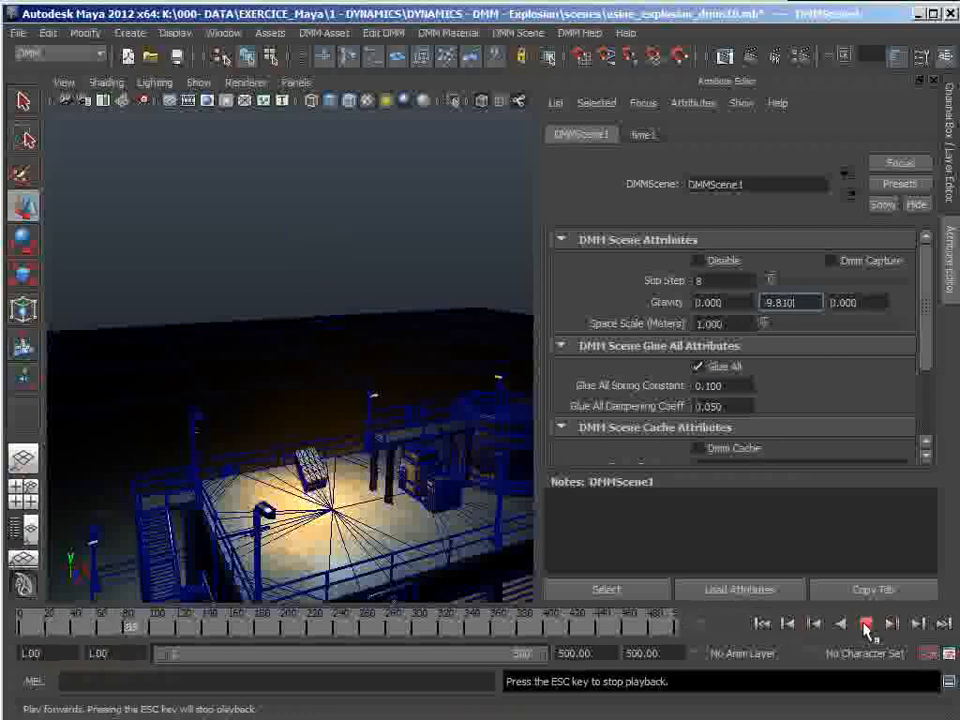
pyautogui.click(866, 624)
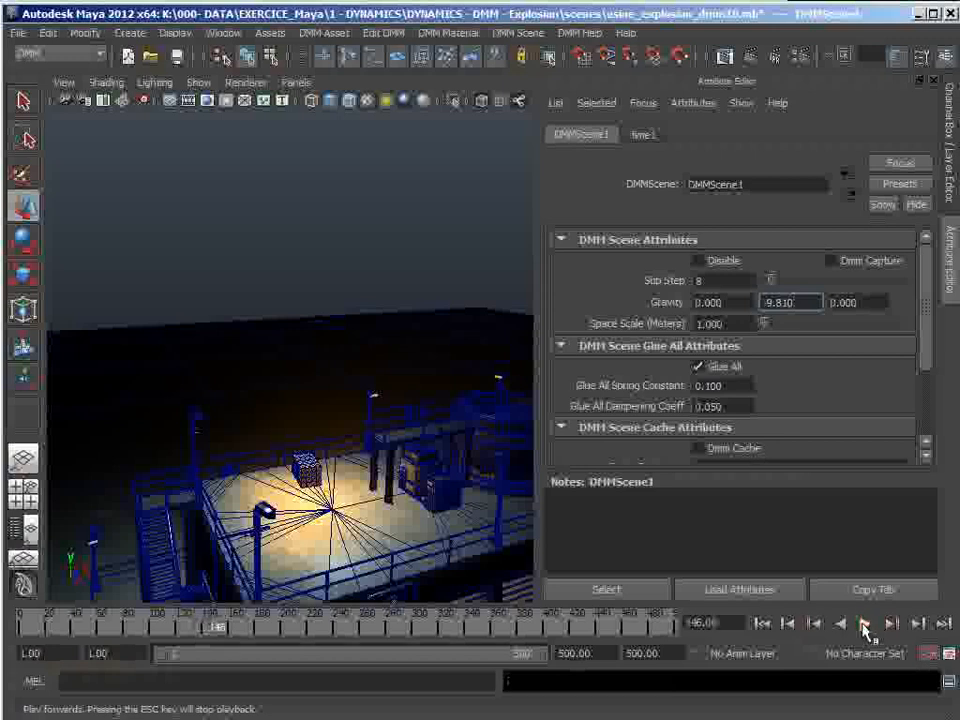
# - Rewind the simulation to frame 1 and turn off Wireframe on Shaded in the perspective view
pyautogui.click(763, 626)
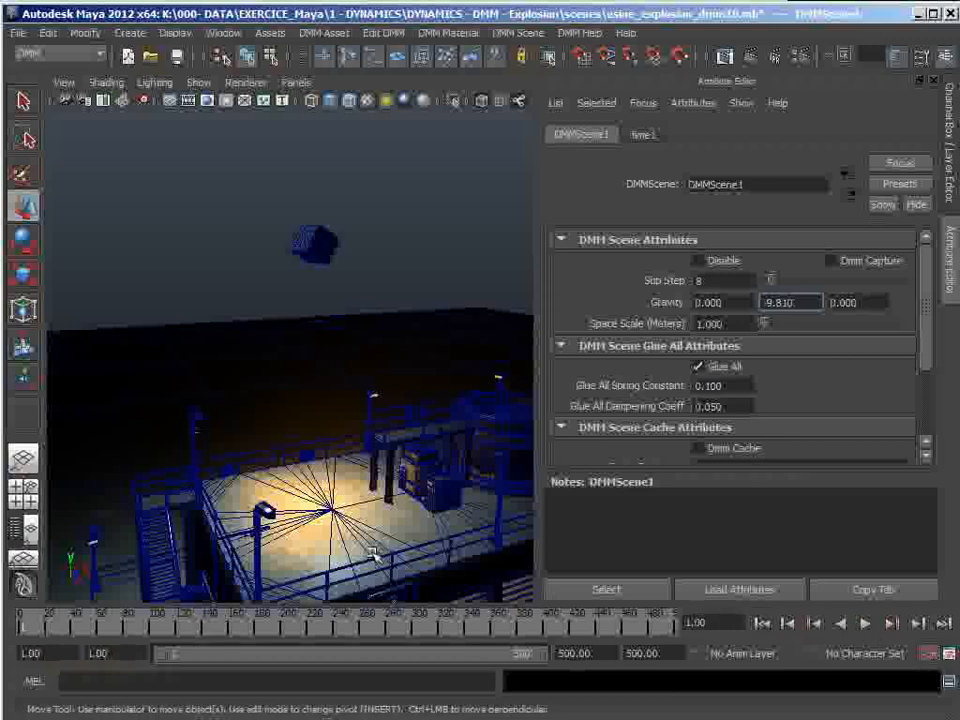
pyautogui.keyDown('alt'); pyautogui.moveTo(377, 557); pyautogui.dragTo(380, 535); pyautogui.keyUp('alt')
pyautogui.keyDown('alt'); pyautogui.moveTo(380, 535); pyautogui.dragTo(438, 556, button='right'); pyautogui.keyUp('alt')
pyautogui.keyDown('alt'); pyautogui.moveTo(438, 556); pyautogui.dragTo(420, 431, button='middle'); pyautogui.keyUp('alt')
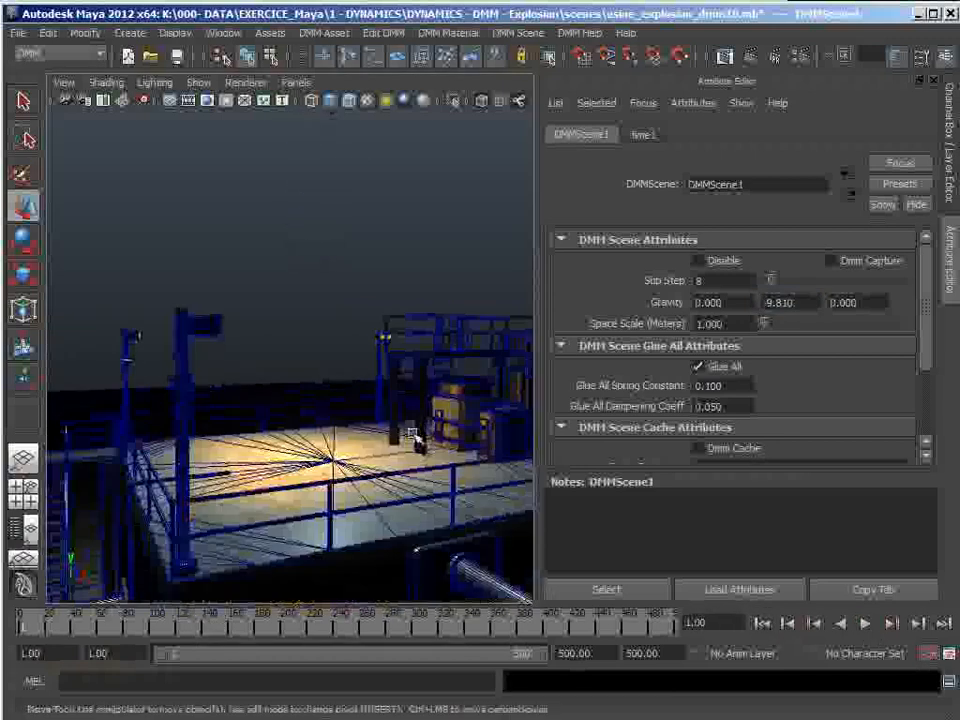
pyautogui.keyDown('alt'); pyautogui.moveTo(420, 431); pyautogui.dragTo(413, 448); pyautogui.keyUp('alt')
pyautogui.keyDown('alt'); pyautogui.moveTo(413, 448); pyautogui.dragTo(456, 486, button='right'); pyautogui.keyUp('alt')
pyautogui.keyDown('alt'); pyautogui.moveTo(456, 486); pyautogui.dragTo(473, 422, button='middle'); pyautogui.keyUp('alt')
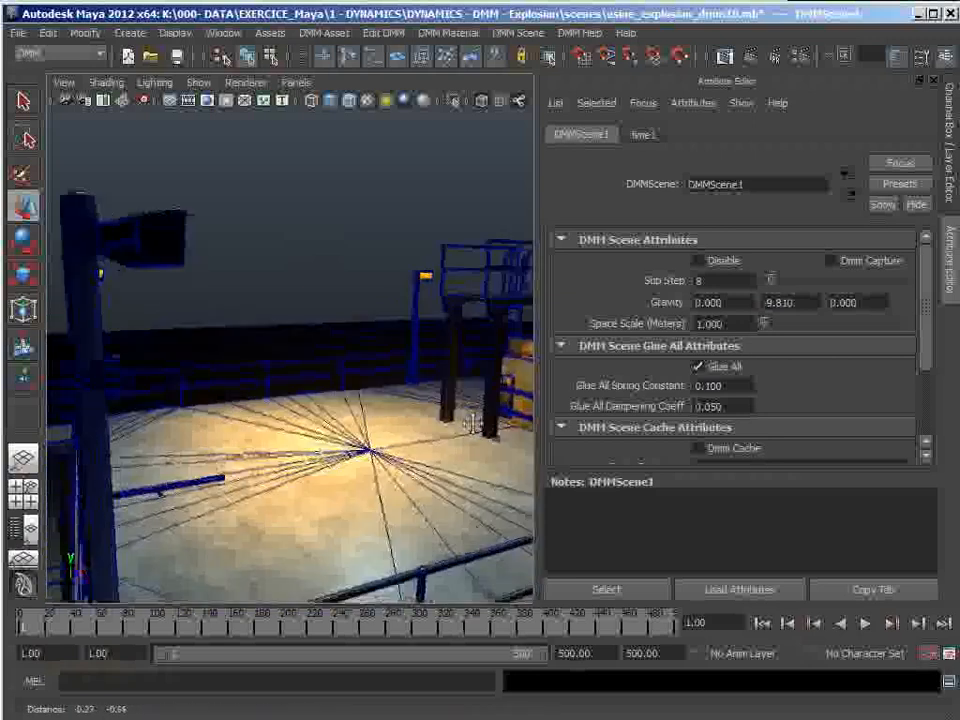
pyautogui.click(106, 82)
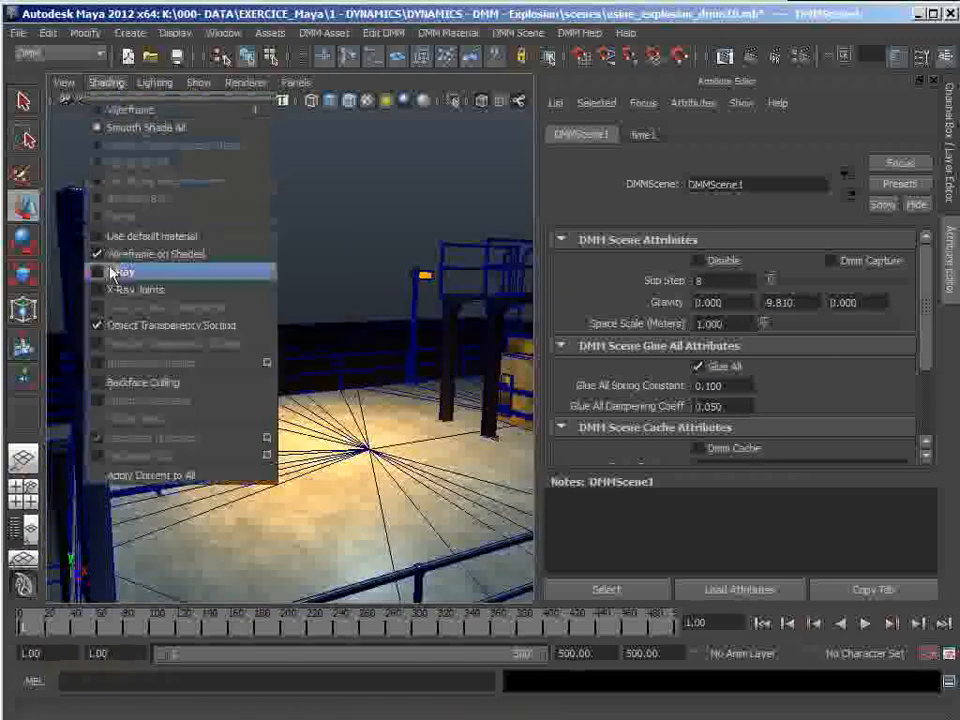
pyautogui.click(120, 254)
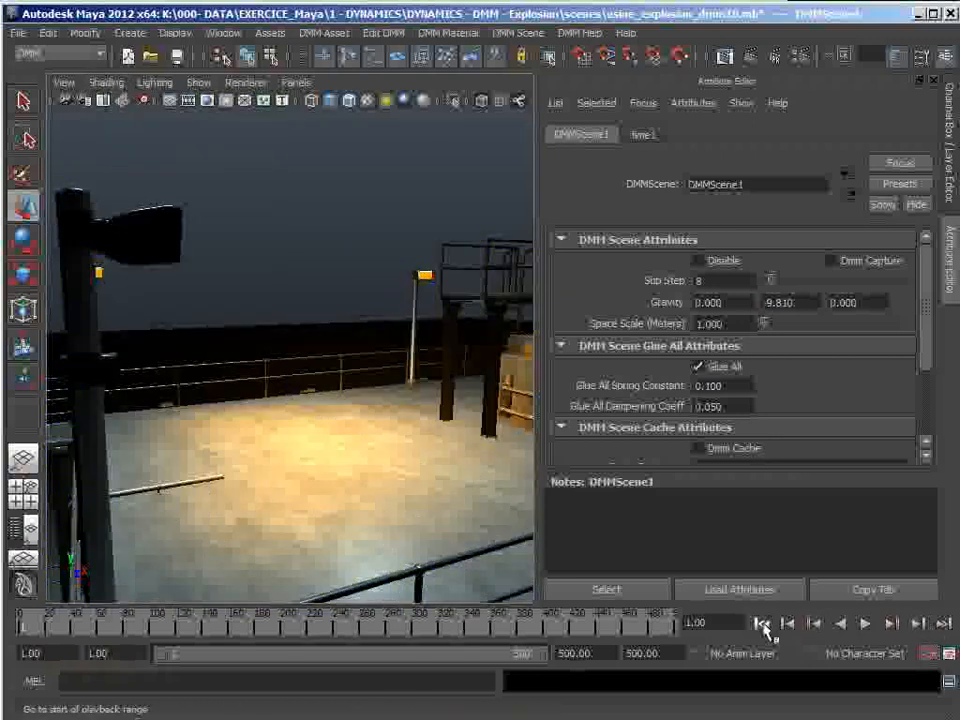
# - Replay the simulation several times from the first frame to examine the cube's impact on the floor, and finish by rewinding
pyautogui.click(866, 624)
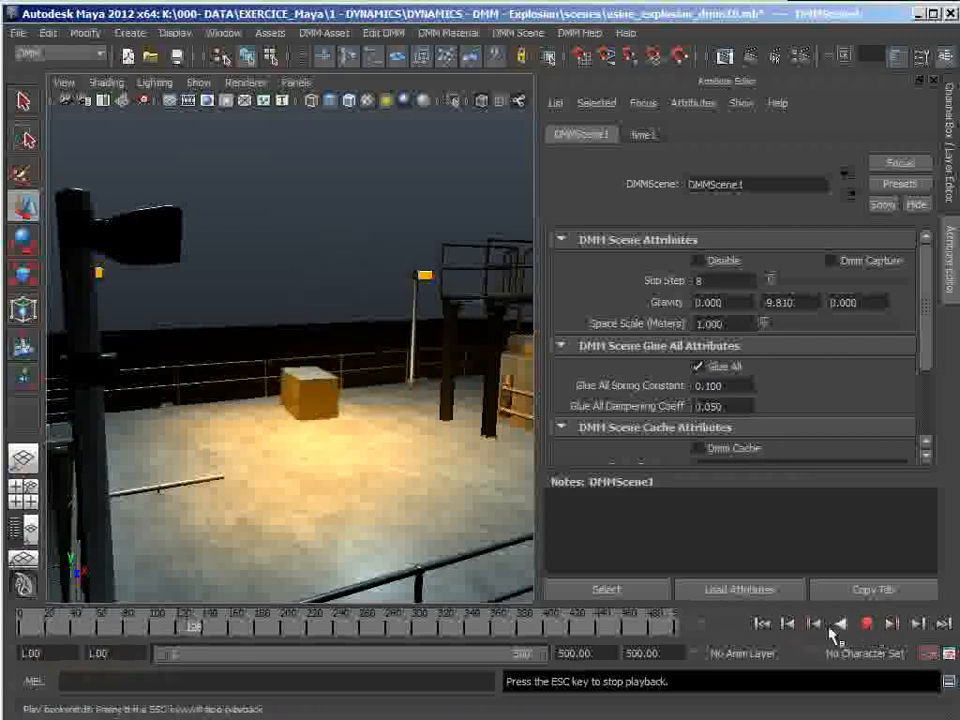
pyautogui.click(762, 624)
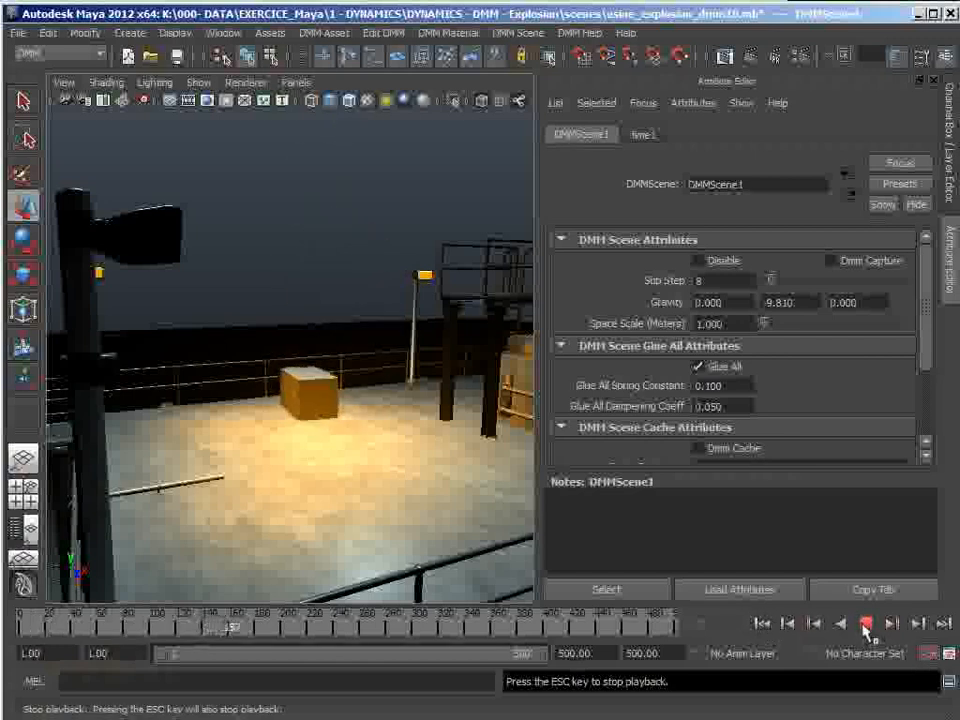
pyautogui.click(762, 624)
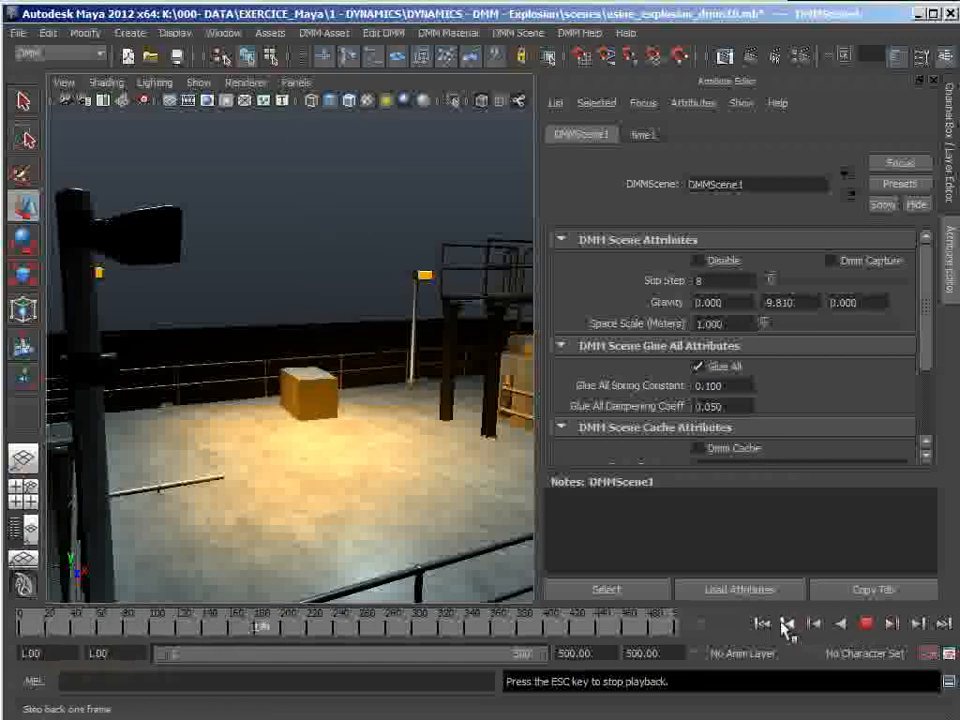
pyautogui.click(762, 625)
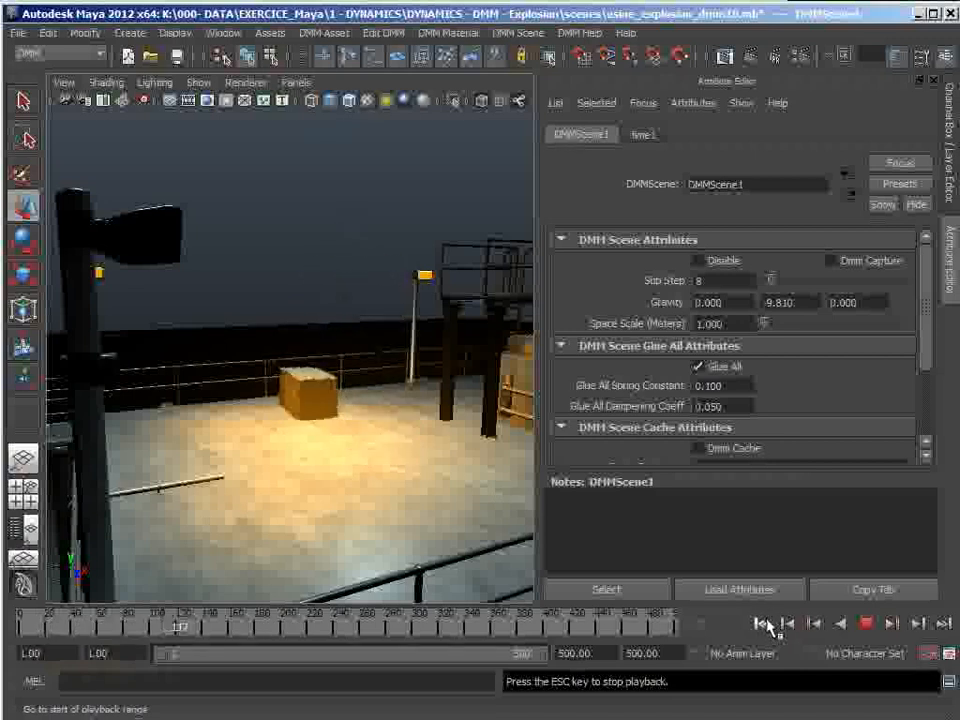
pyautogui.click(762, 625)
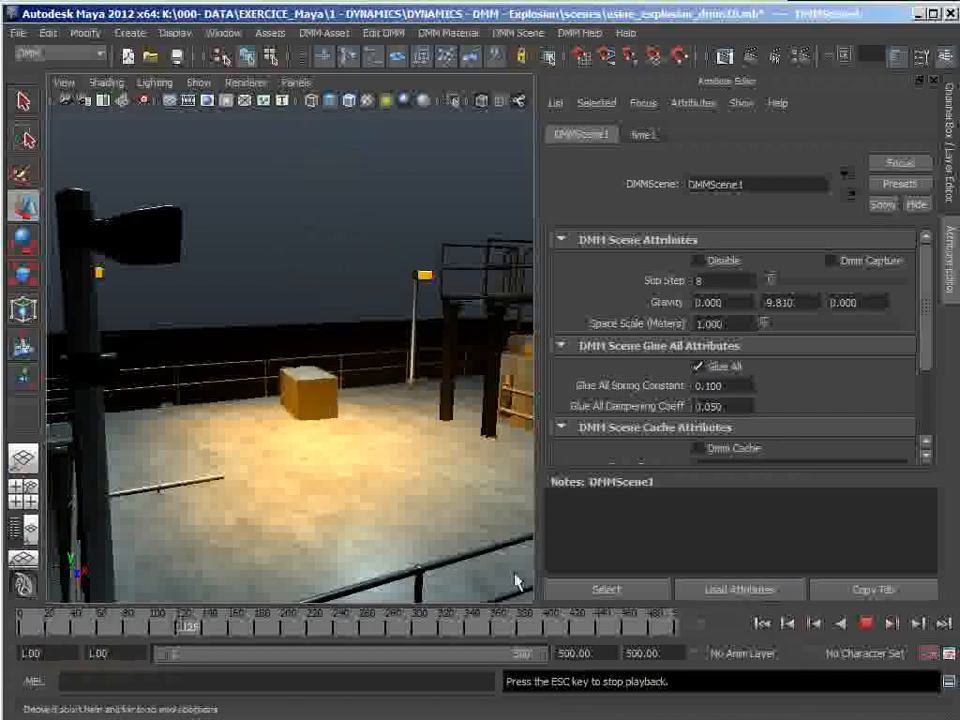
pyautogui.click(770, 632)
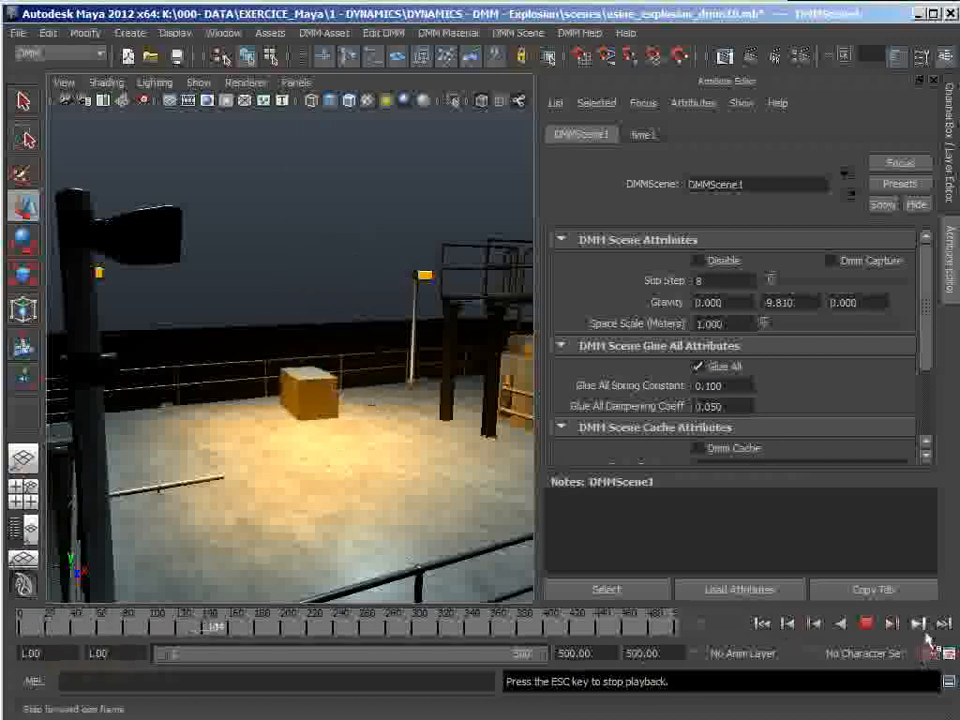
pyautogui.click(866, 625)
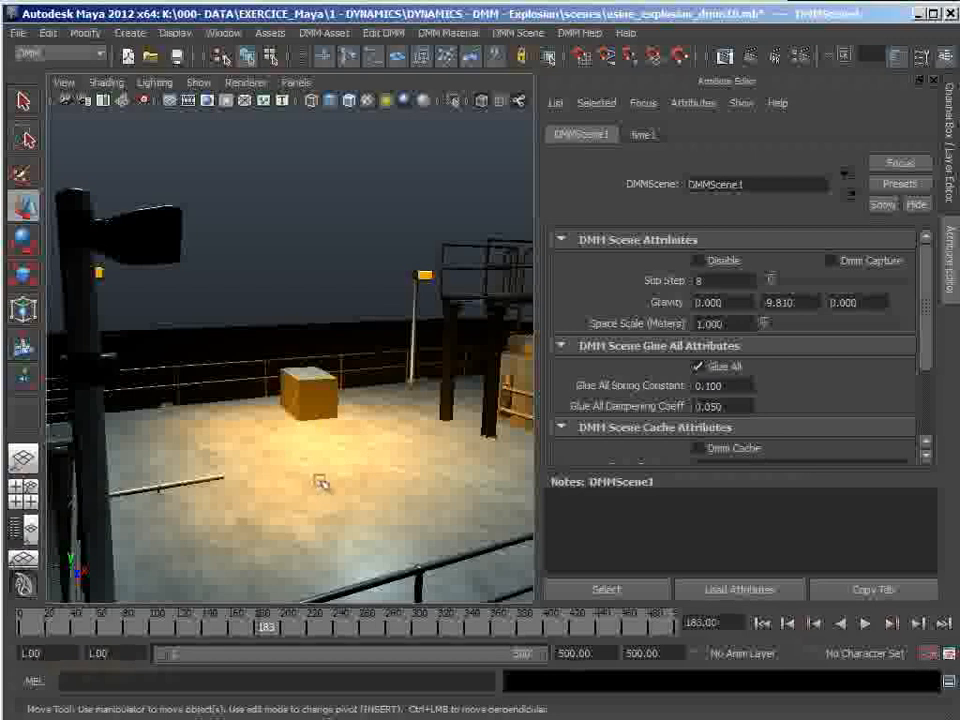
pyautogui.click(762, 623)
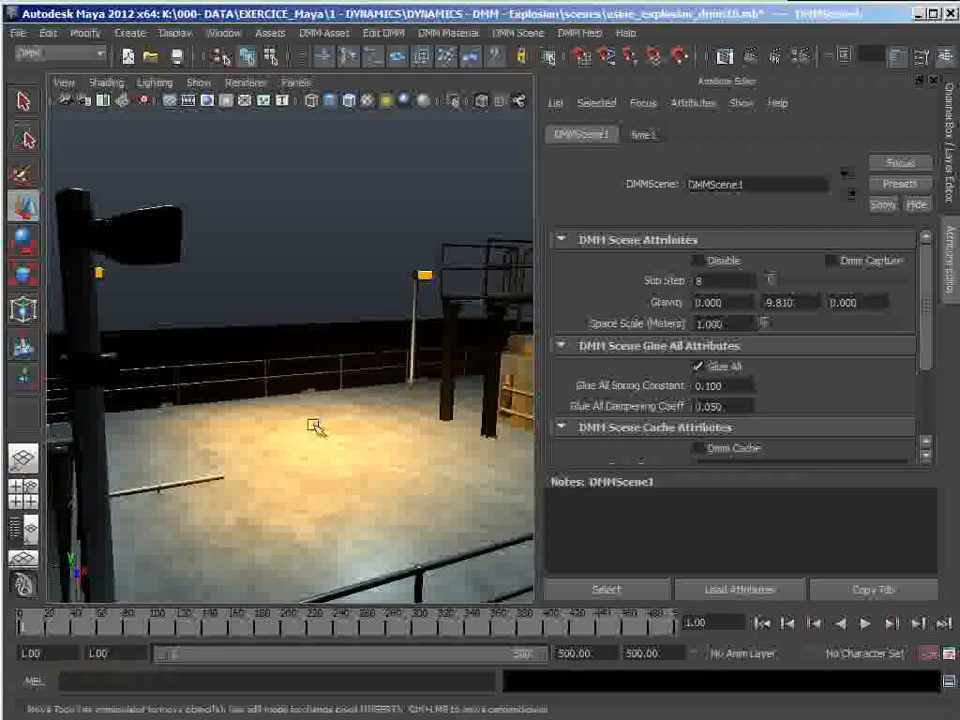
# - Select the floor object sol1 and assign it a new iron DMM material
pyautogui.scroll(-5, 313, 426)
pyautogui.keyDown('alt'); pyautogui.moveTo(322, 424); pyautogui.dragTo(407, 456); pyautogui.keyUp('alt')
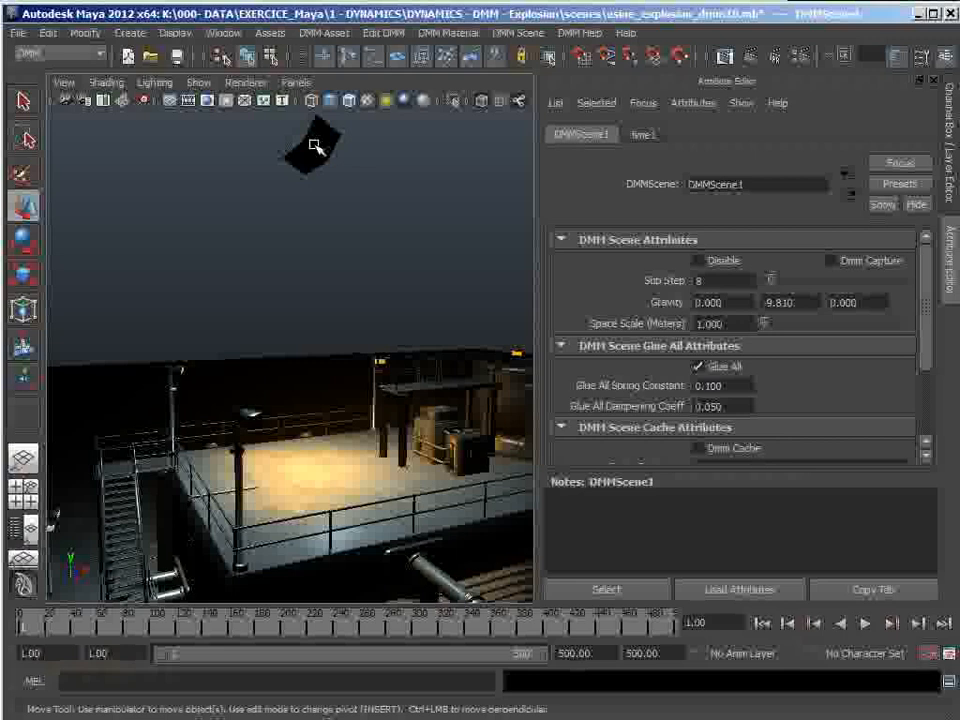
pyautogui.click(314, 146)
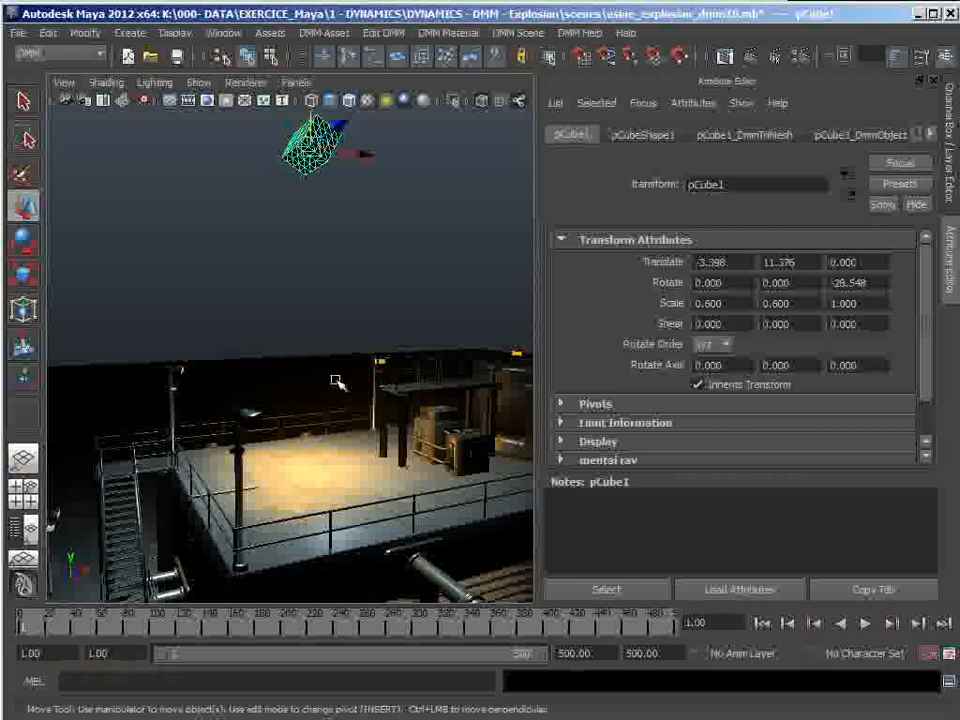
pyautogui.click(309, 470)
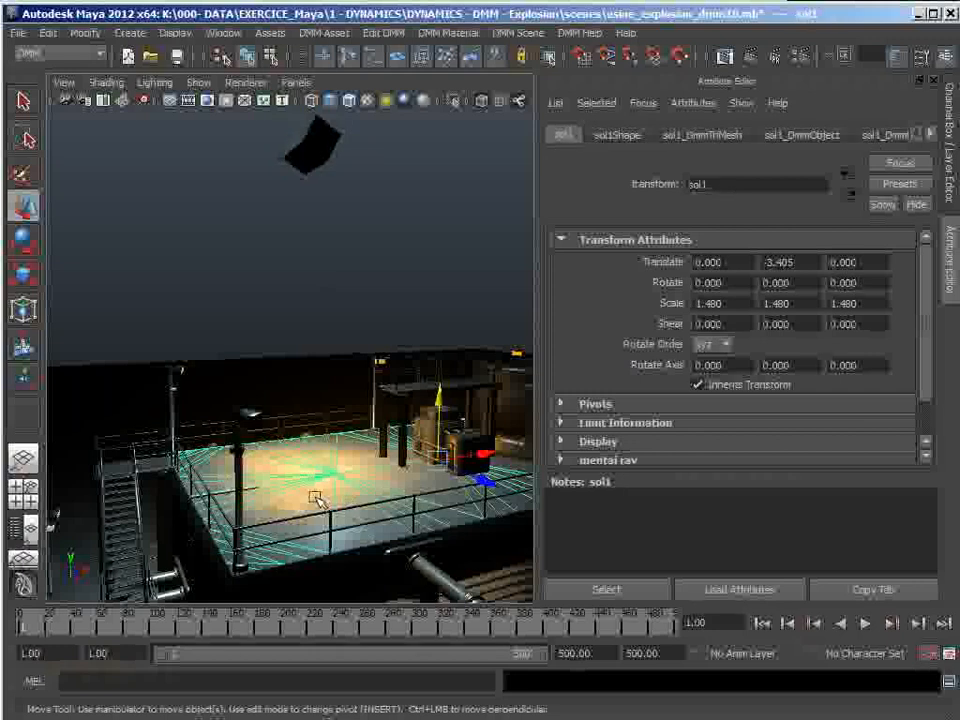
pyautogui.click(378, 34)
pyautogui.moveTo(323, 35)
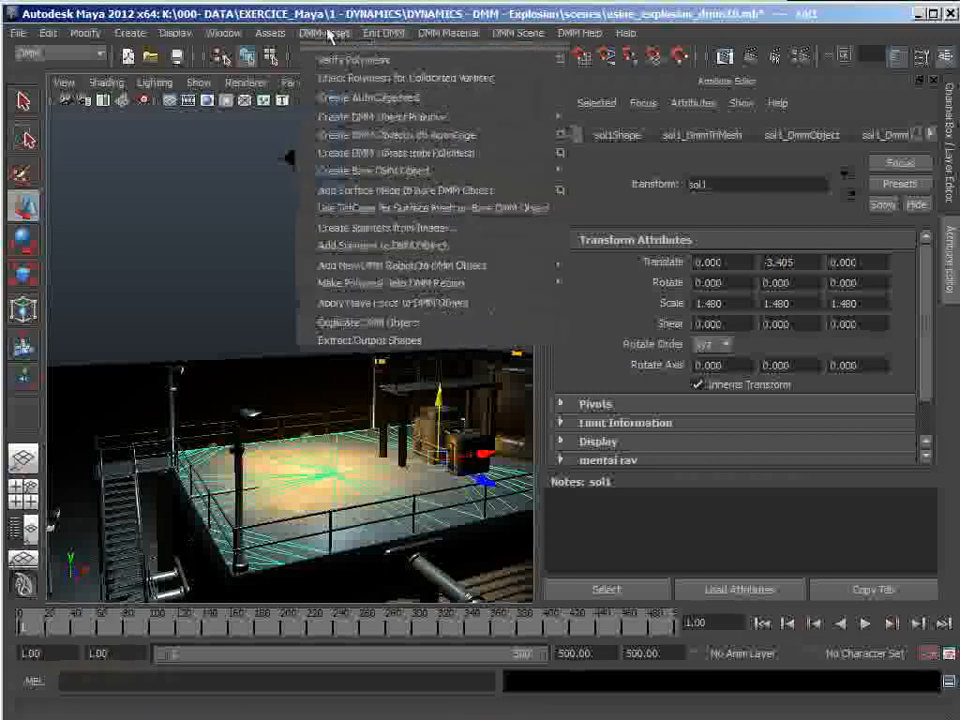
pyautogui.moveTo(428, 33)
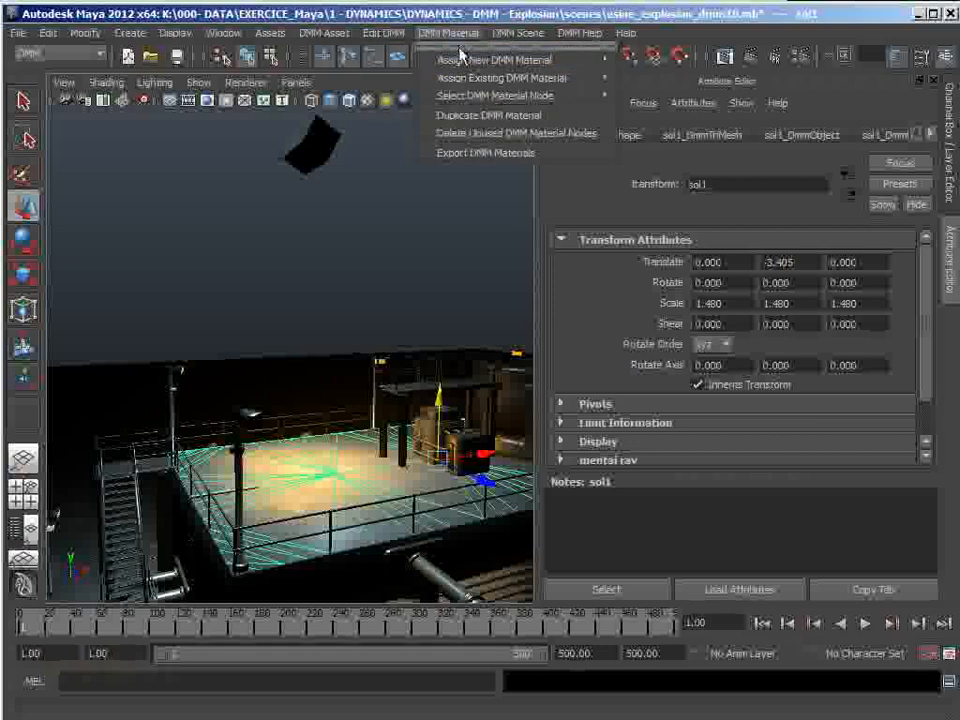
pyautogui.moveTo(505, 60)
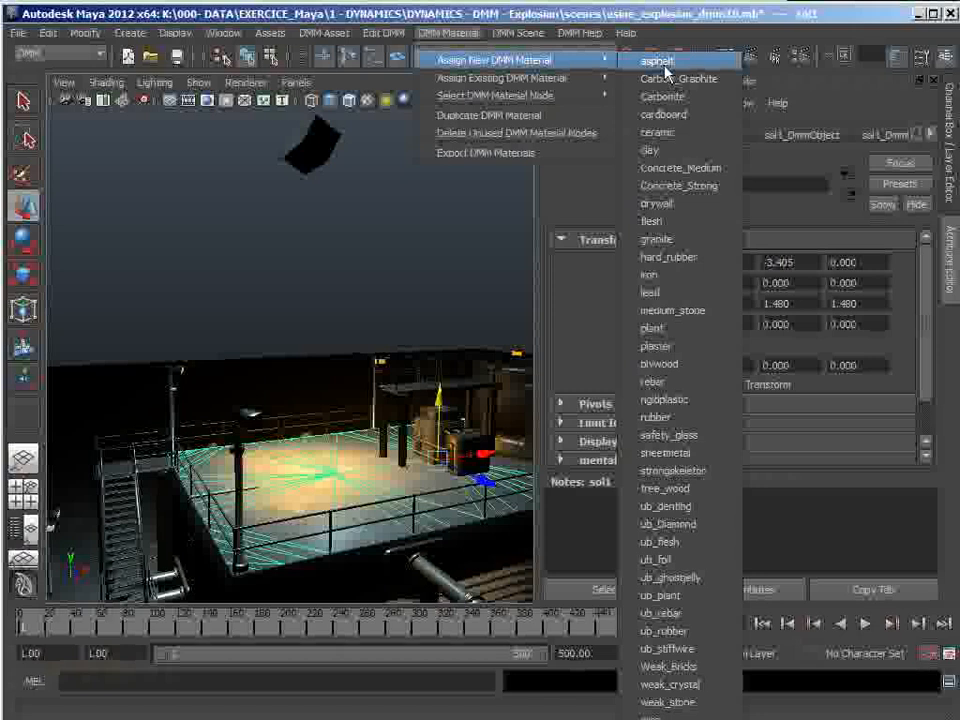
pyautogui.click(677, 276)
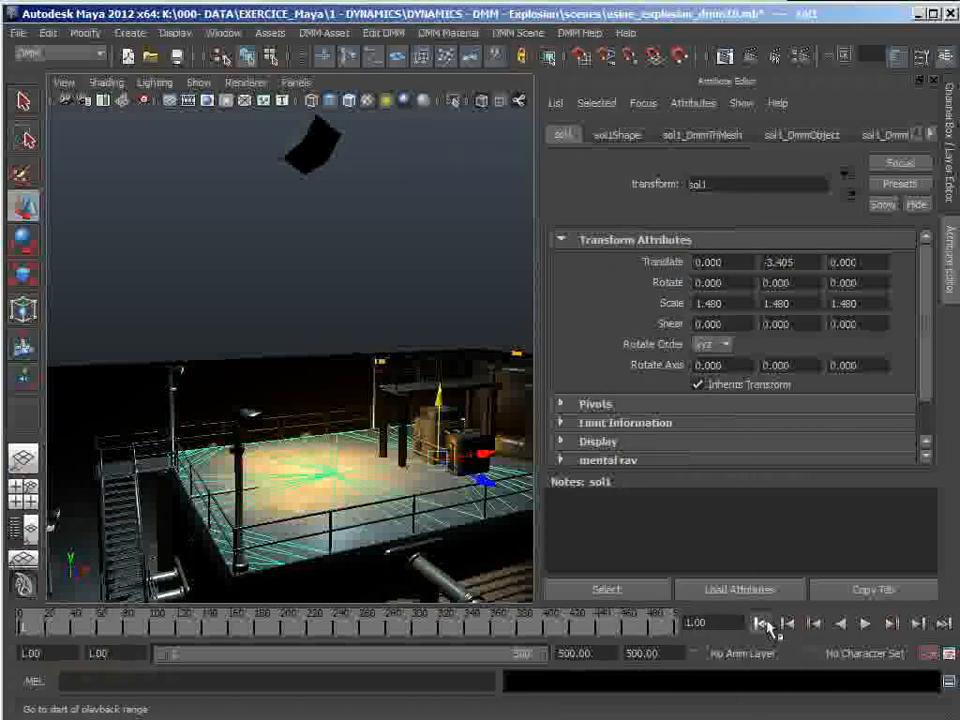
# - Play the simulation from the start to check the cube's impact on the iron floor, and stop the playback
pyautogui.click(866, 624)
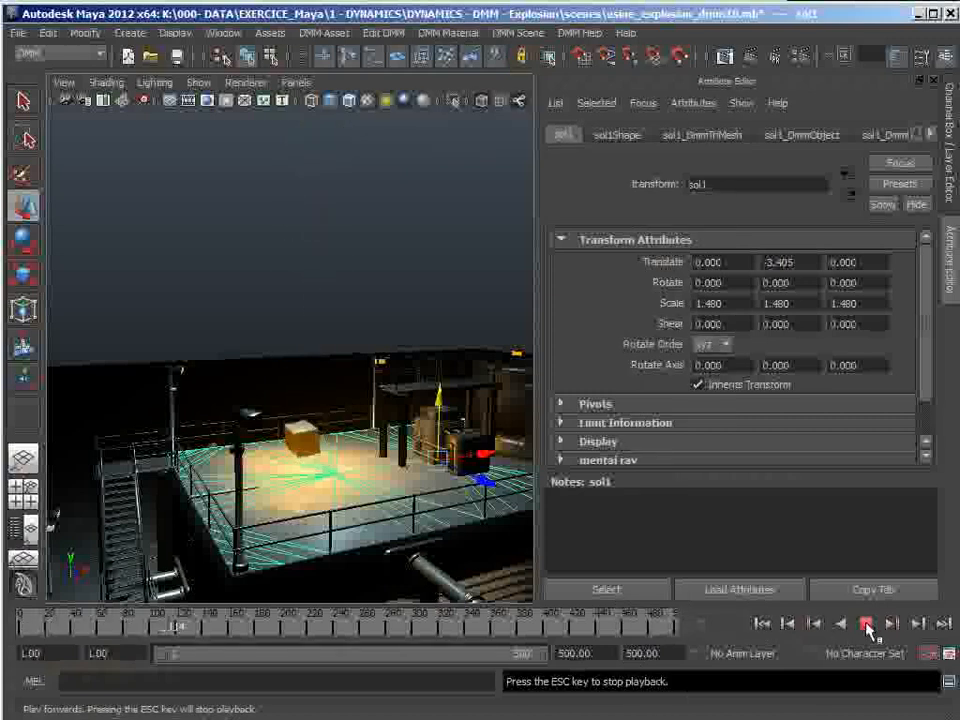
pyautogui.click(760, 624)
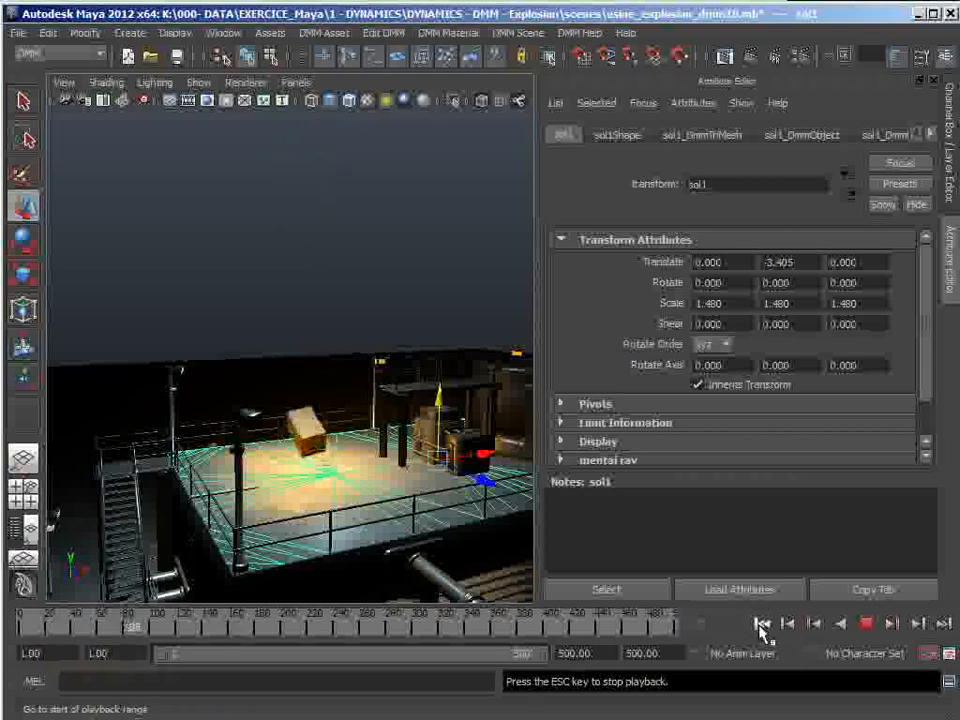
pyautogui.click(866, 624)
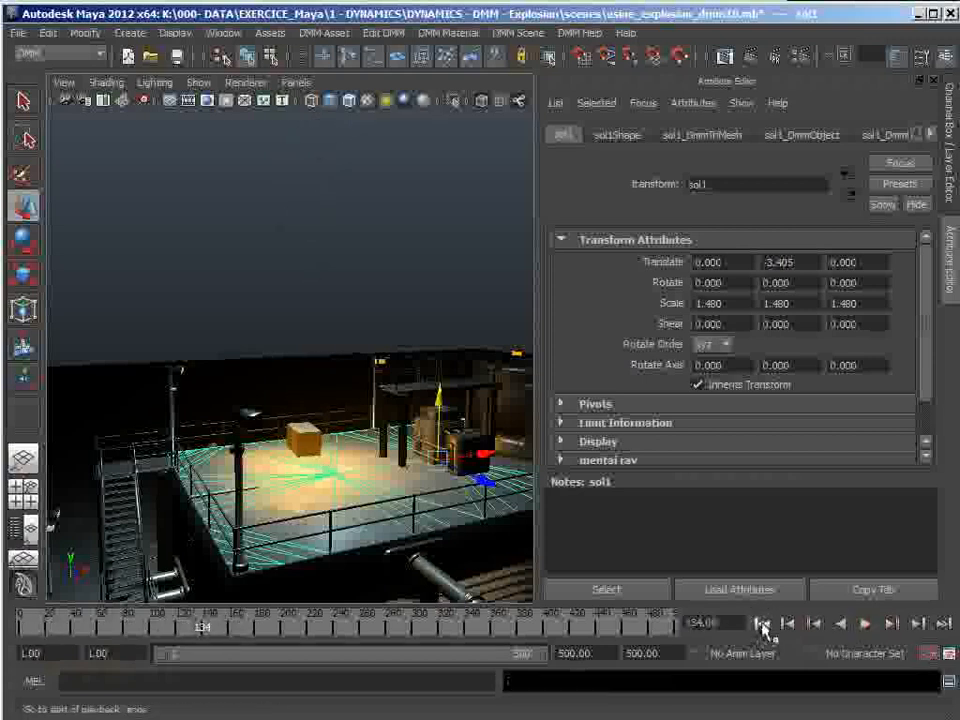
# - Select pCube1, rewind to frame 1, and assign it a new DMM material from the presets listed below weak_stone
pyautogui.click(299, 430)
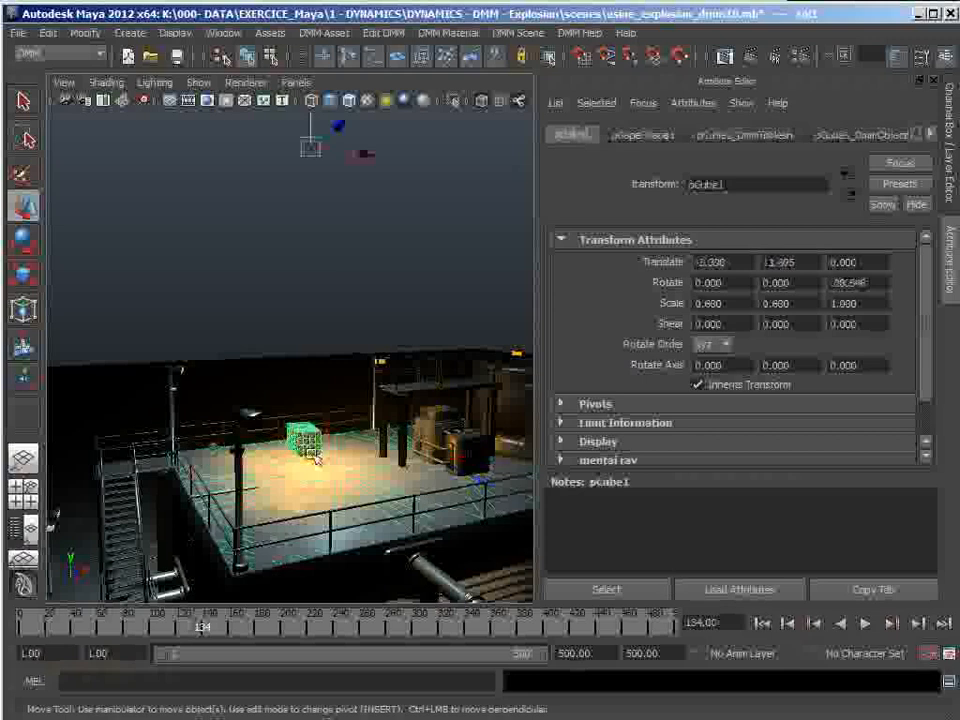
pyautogui.click(760, 624)
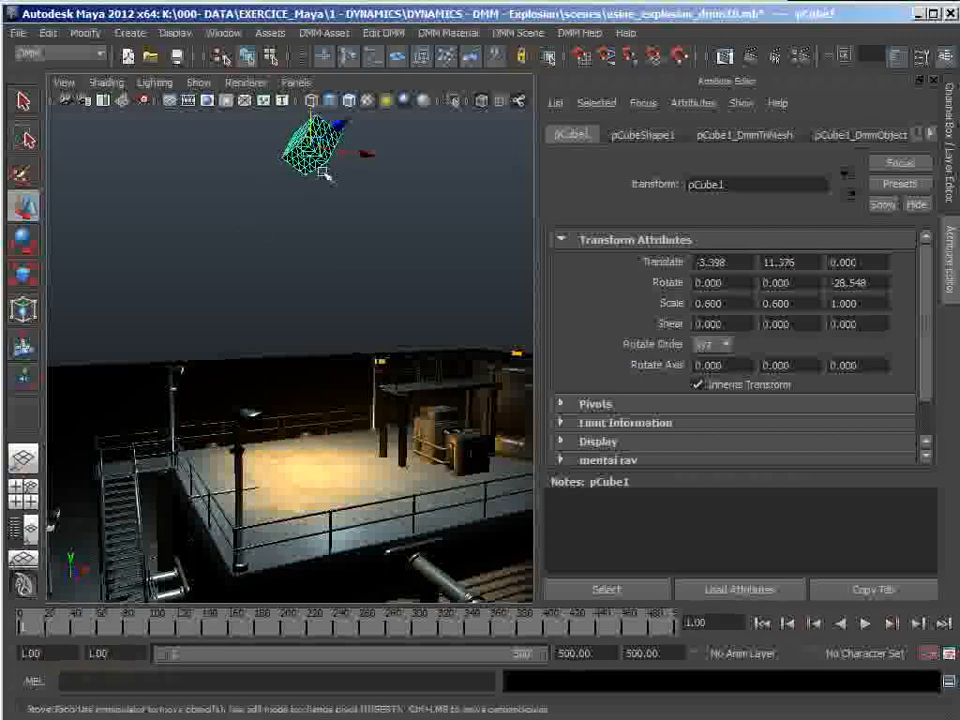
pyautogui.click(447, 32)
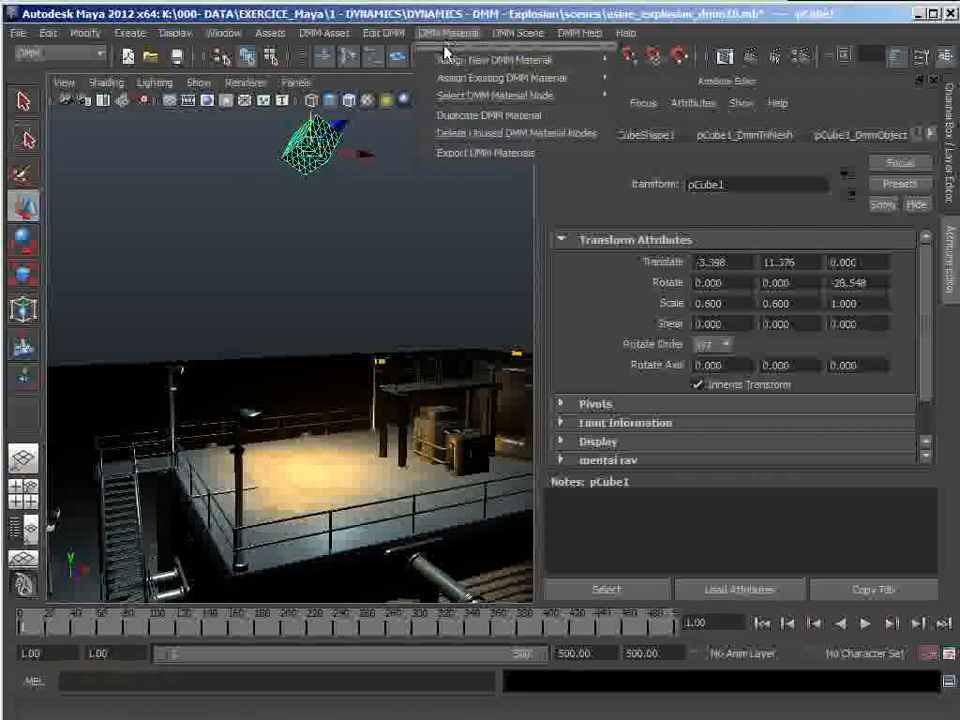
pyautogui.moveTo(462, 60)
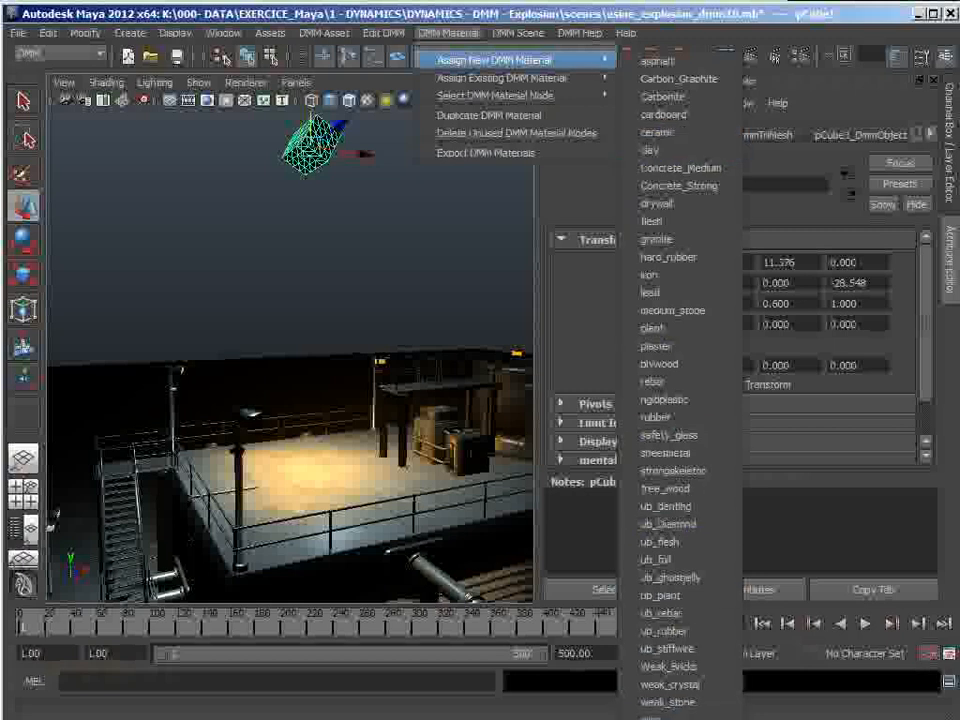
pyautogui.click(730, 716)
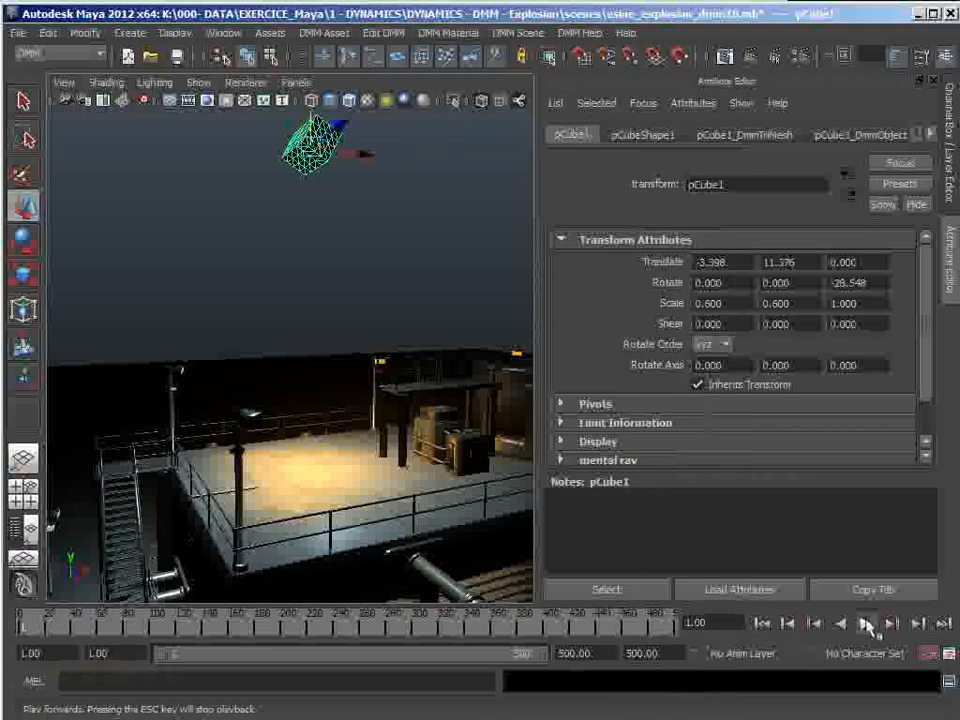
# - Play the simulation to see how pCube1 falls with its new material, and rewind it
pyautogui.click(866, 624)
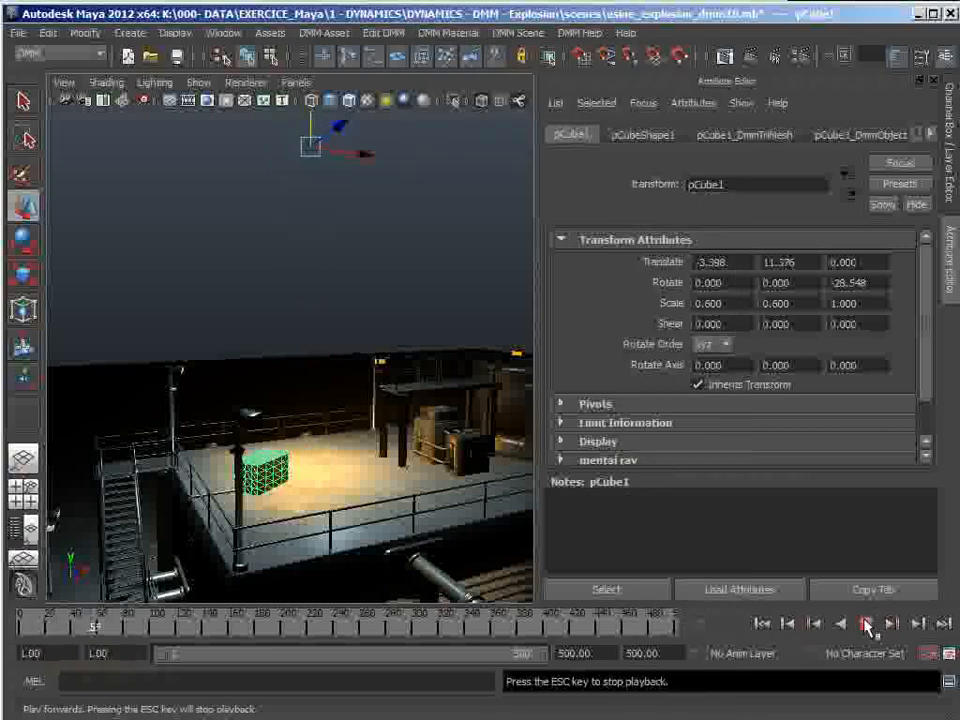
pyautogui.click(866, 624)
pyautogui.click(764, 625)
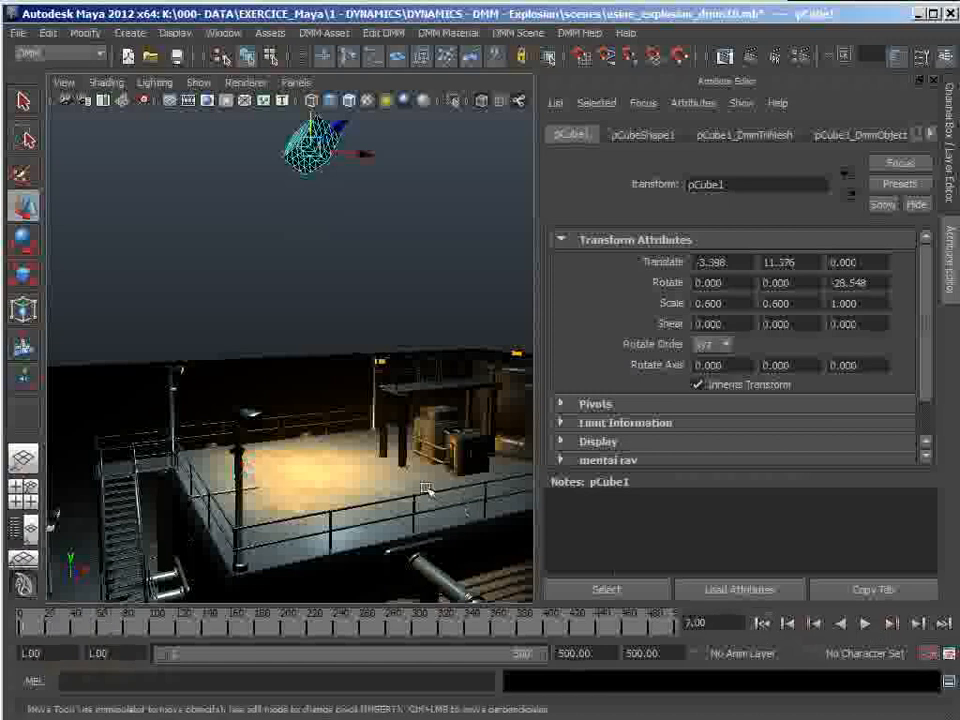
# - Replay the drop from a closer viewpoint near the floor to examine how pCube1 lands and deforms
pyautogui.scroll(4, 403, 493)
pyautogui.scroll(2, 403, 494)
pyautogui.keyDown('alt'); pyautogui.moveTo(403, 497); pyautogui.dragTo(411, 311, button='middle'); pyautogui.keyUp('alt')
pyautogui.keyDown('alt'); pyautogui.moveTo(411, 311); pyautogui.dragTo(376, 345, button='right'); pyautogui.keyUp('alt')
pyautogui.keyDown('alt'); pyautogui.moveTo(374, 351); pyautogui.dragTo(369, 424); pyautogui.keyUp('alt')
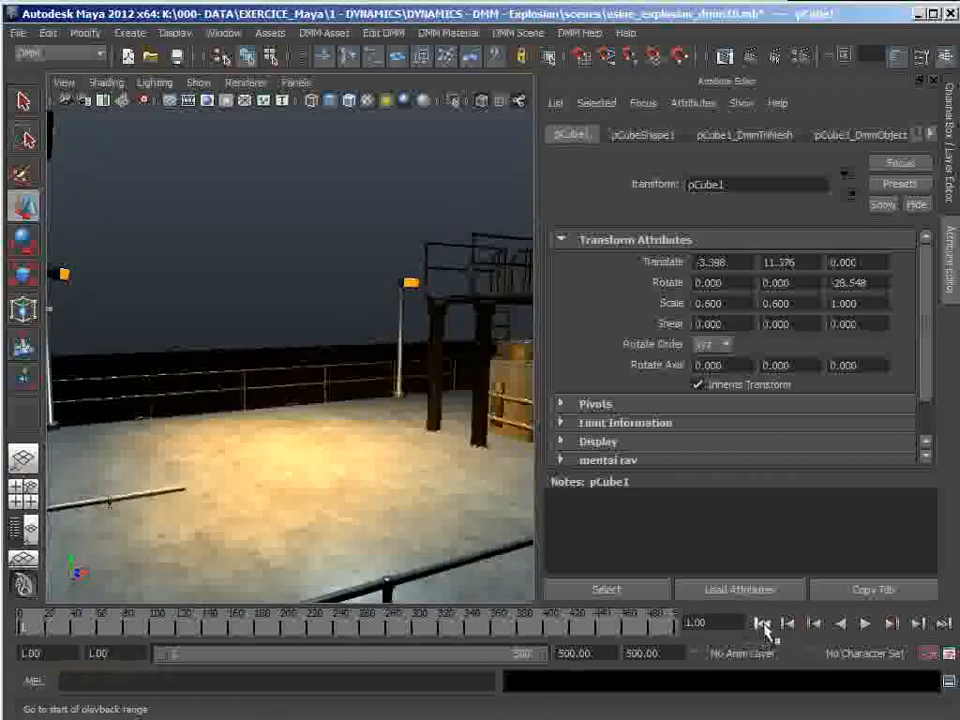
pyautogui.click(865, 623)
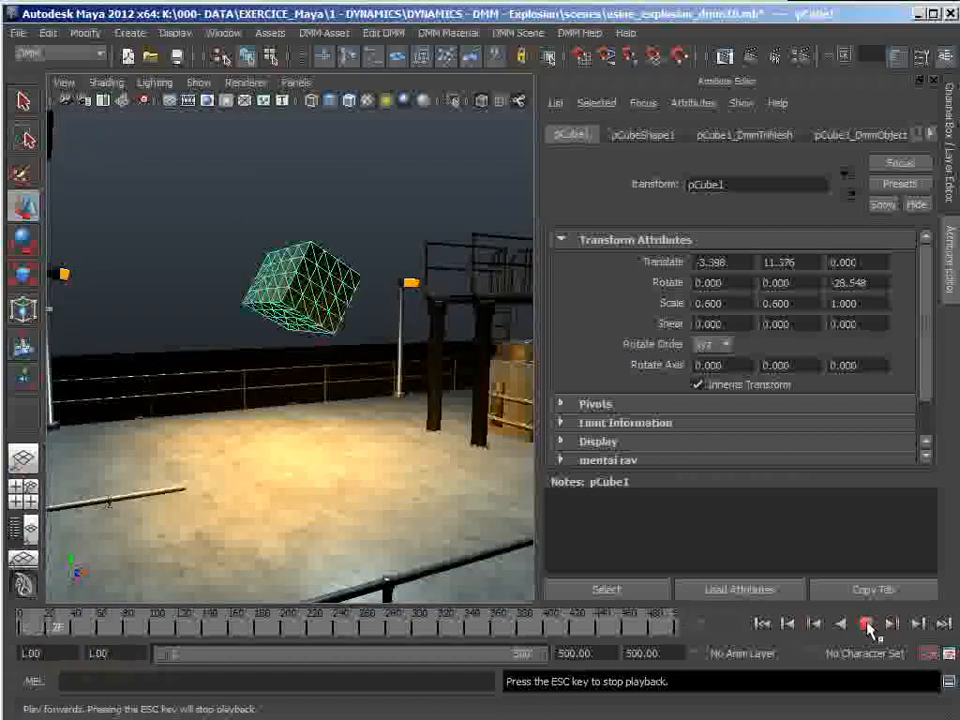
pyautogui.click(865, 623)
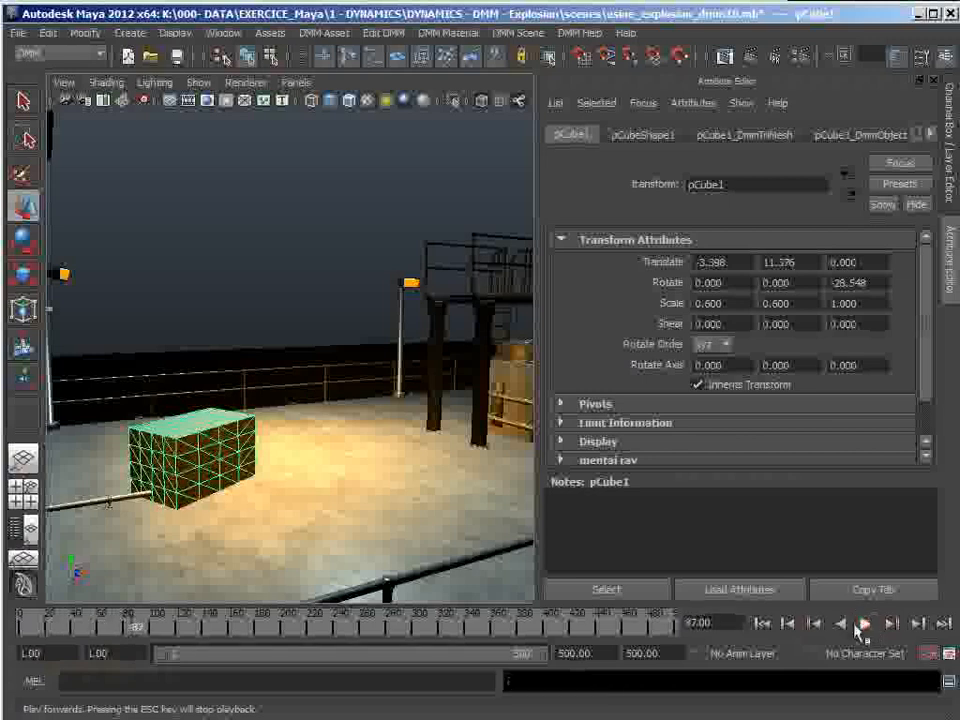
pyautogui.click(763, 624)
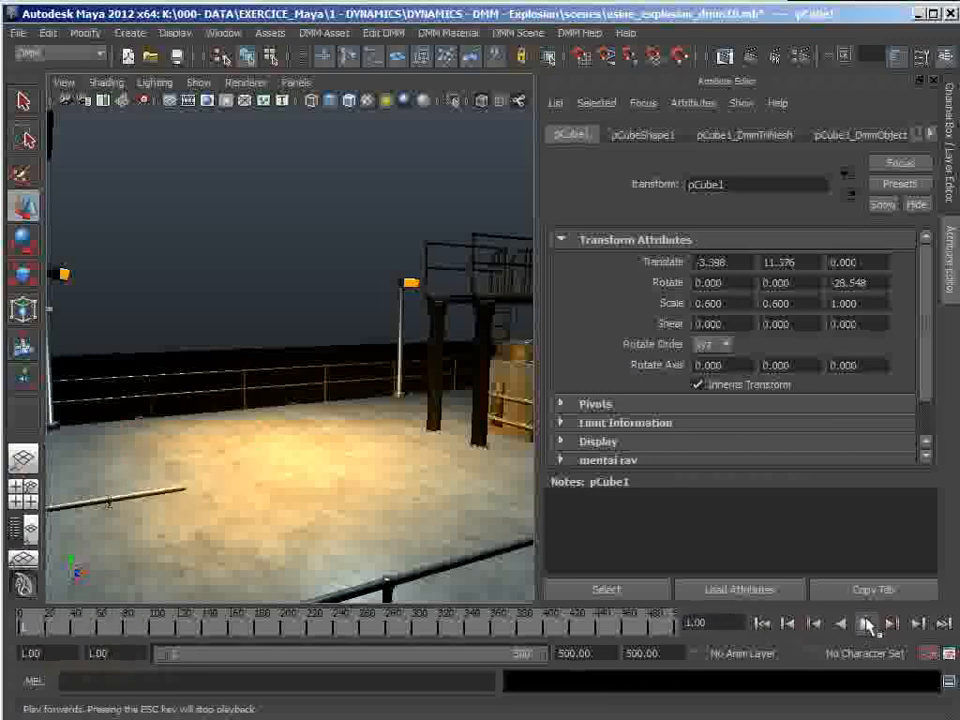
pyautogui.click(866, 623)
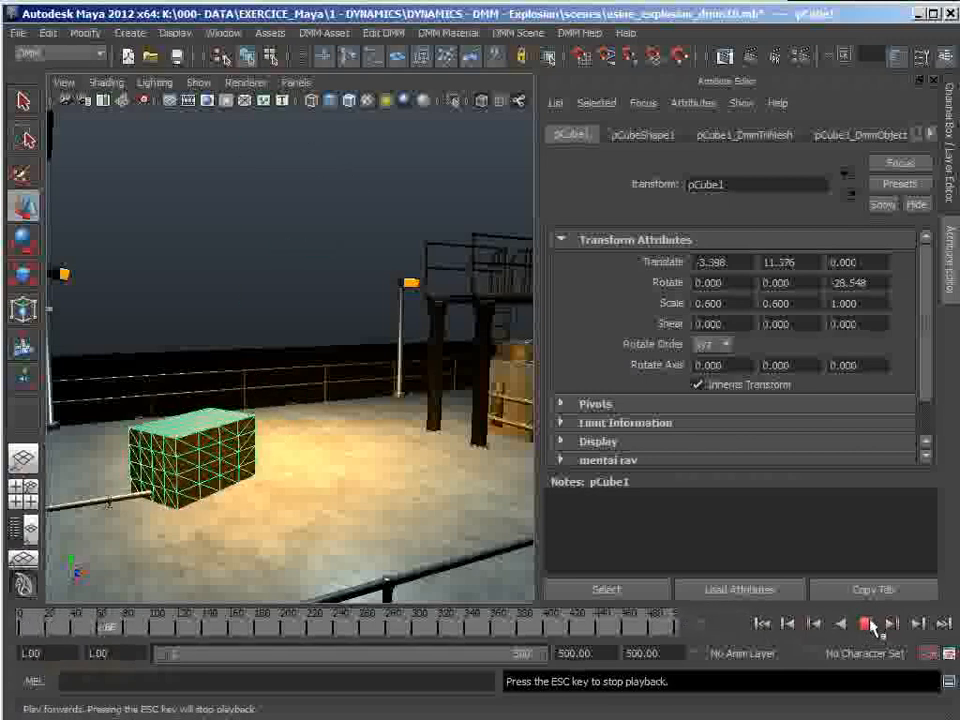
# - Replay the simulation from the start several times to check how pCube1 hits the floor, and stop the playback
pyautogui.click(869, 624)
pyautogui.click(763, 624)
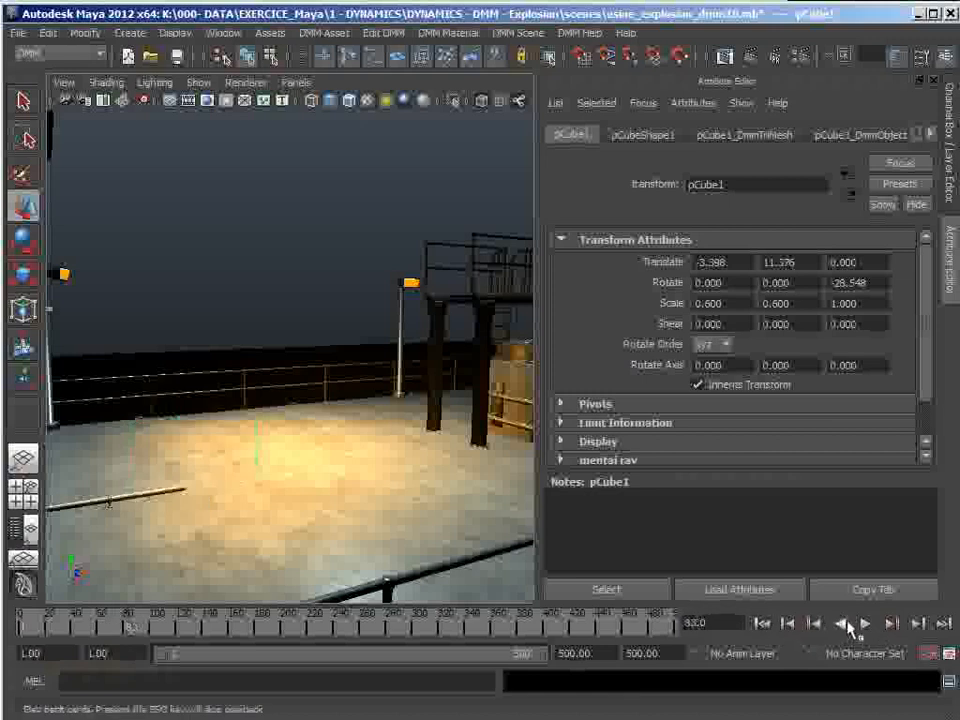
pyautogui.click(866, 623)
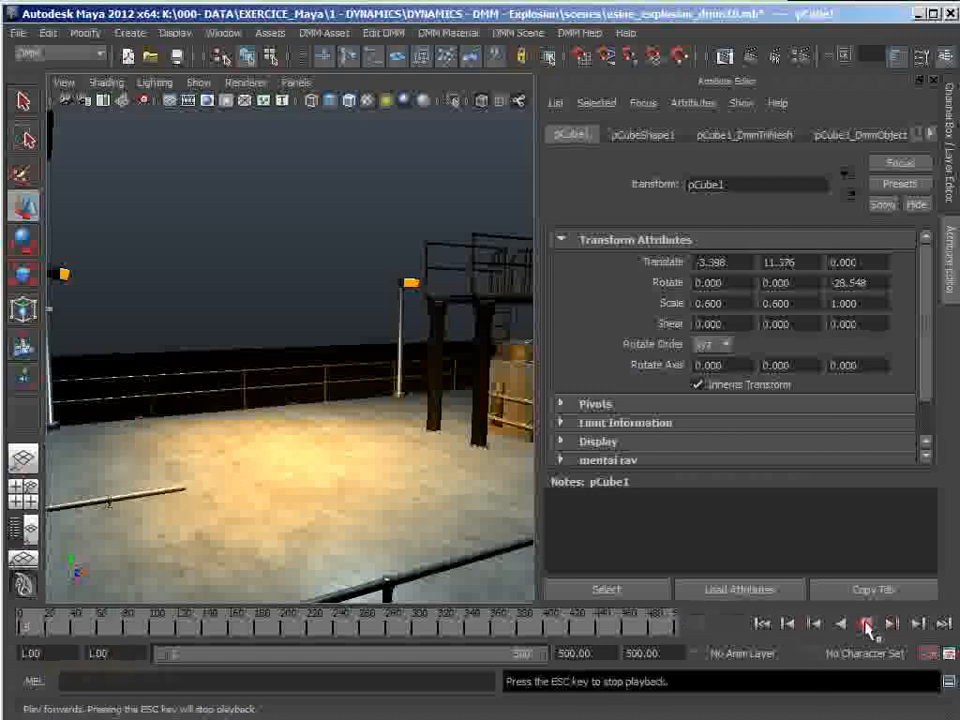
pyautogui.click(762, 624)
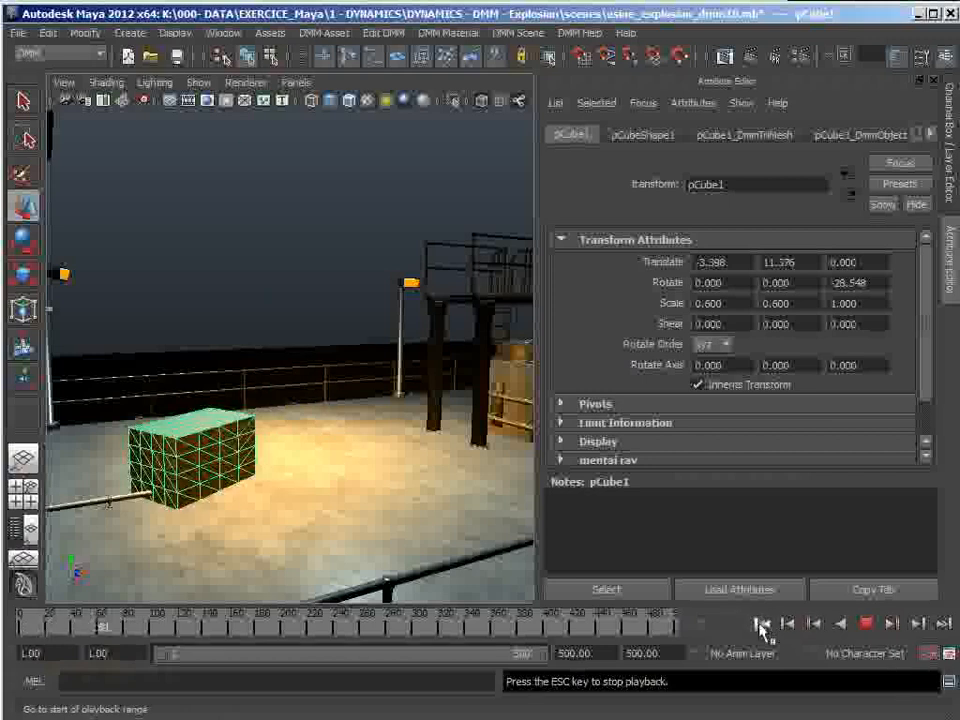
pyautogui.click(762, 624)
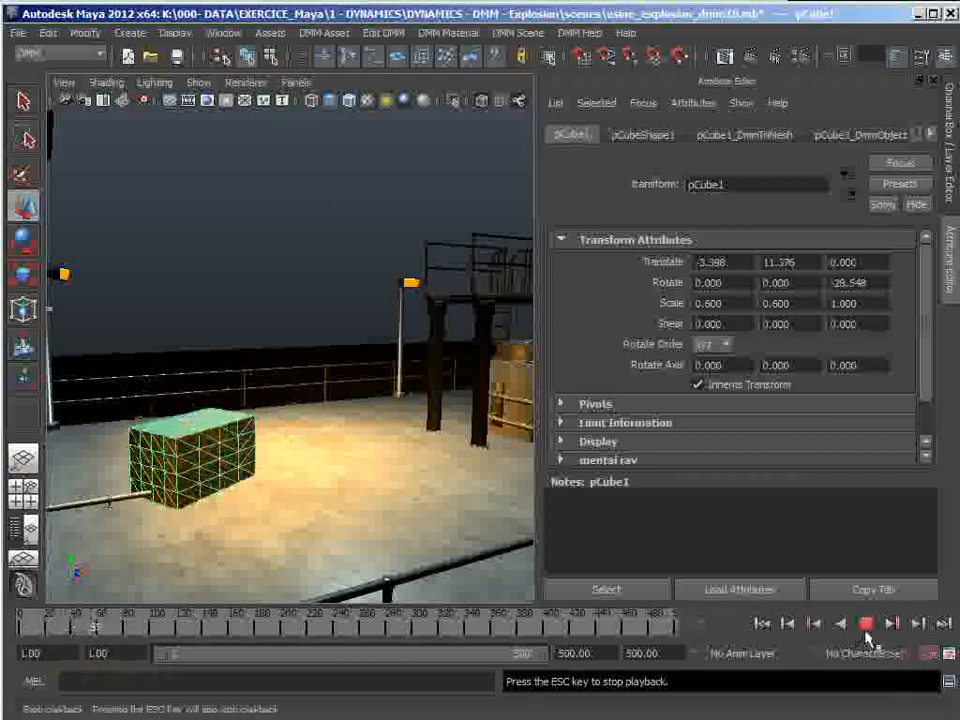
pyautogui.click(866, 623)
# - Assign a new rubber DMM material to pCube1
pyautogui.keyDown('alt'); pyautogui.moveTo(216, 362); pyautogui.dragTo(282, 485); pyautogui.keyUp('alt')
pyautogui.keyDown('alt'); pyautogui.moveTo(282, 485); pyautogui.dragTo(302, 489, button='right'); pyautogui.keyUp('alt')
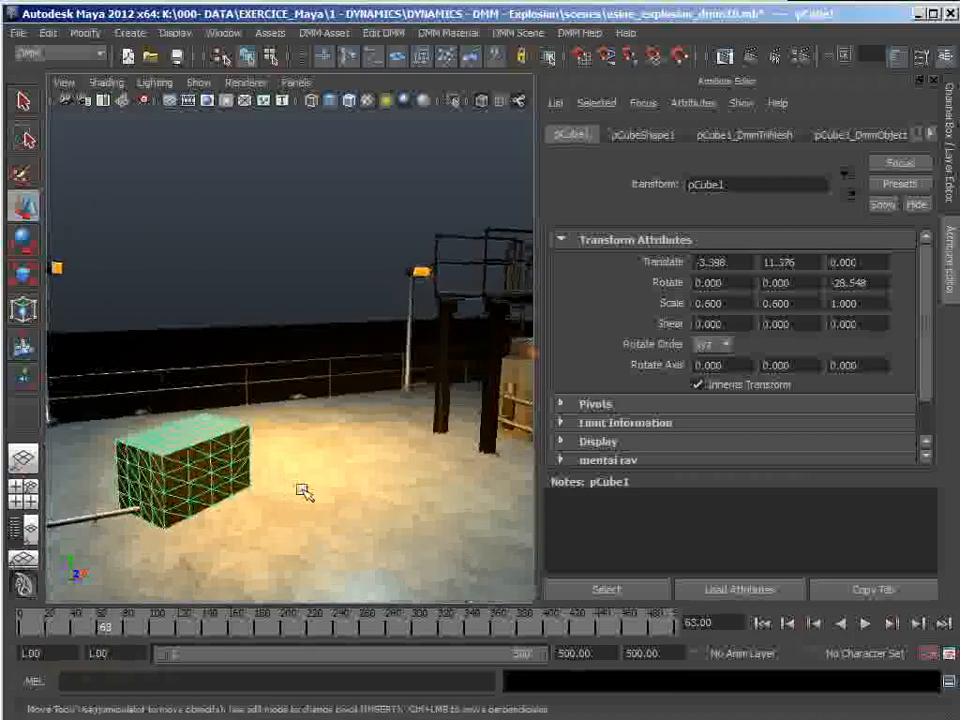
pyautogui.keyDown('alt'); pyautogui.moveTo(302, 489); pyautogui.dragTo(316, 443, button='middle'); pyautogui.keyUp('alt')
pyautogui.keyDown('alt'); pyautogui.moveTo(318, 445); pyautogui.dragTo(318, 470, button='right'); pyautogui.keyUp('alt')
pyautogui.keyDown('alt'); pyautogui.moveTo(317, 468); pyautogui.dragTo(324, 463); pyautogui.keyUp('alt')
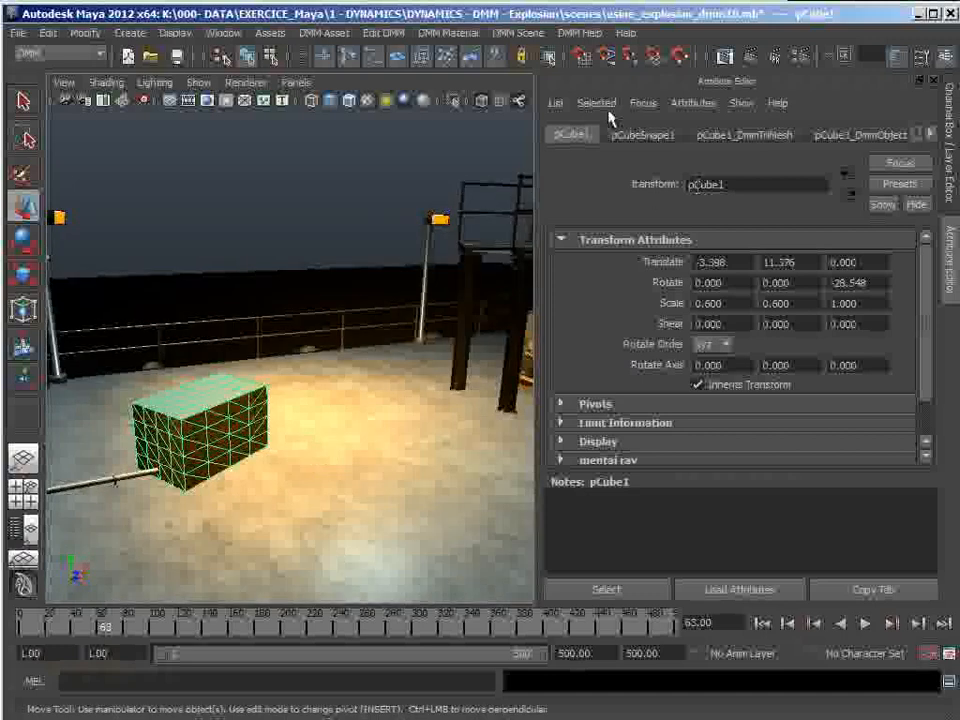
pyautogui.click(449, 34)
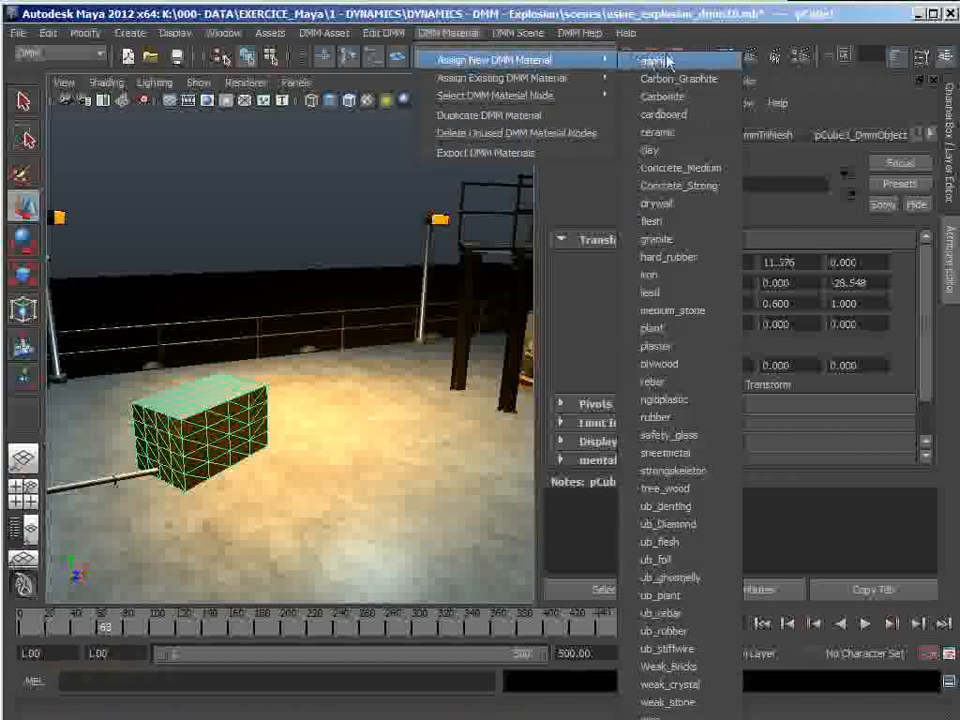
pyautogui.click(655, 418)
# - Play the drop from the start several times to examine how the rubber pCube1 bounces, and stop the playback
pyautogui.click(763, 624)
pyautogui.click(865, 624)
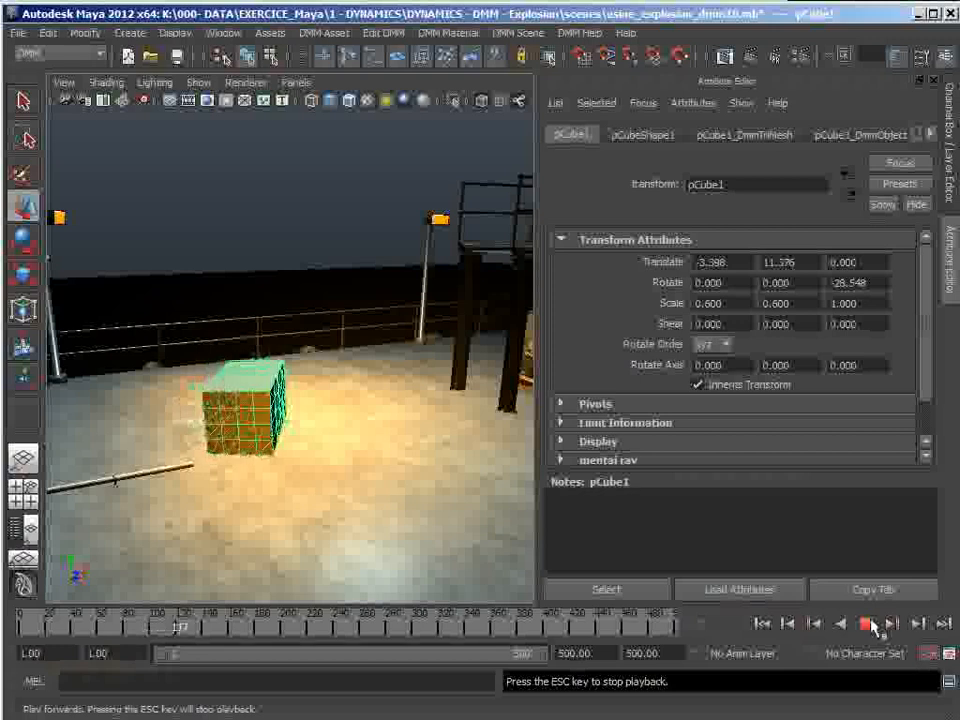
pyautogui.click(866, 624)
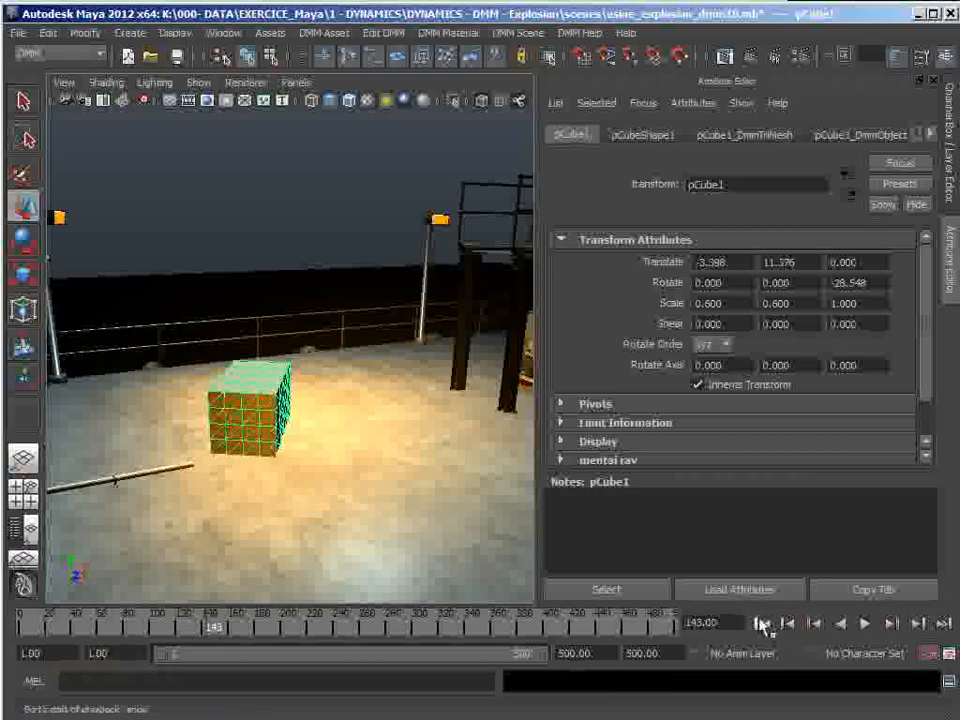
pyautogui.click(762, 623)
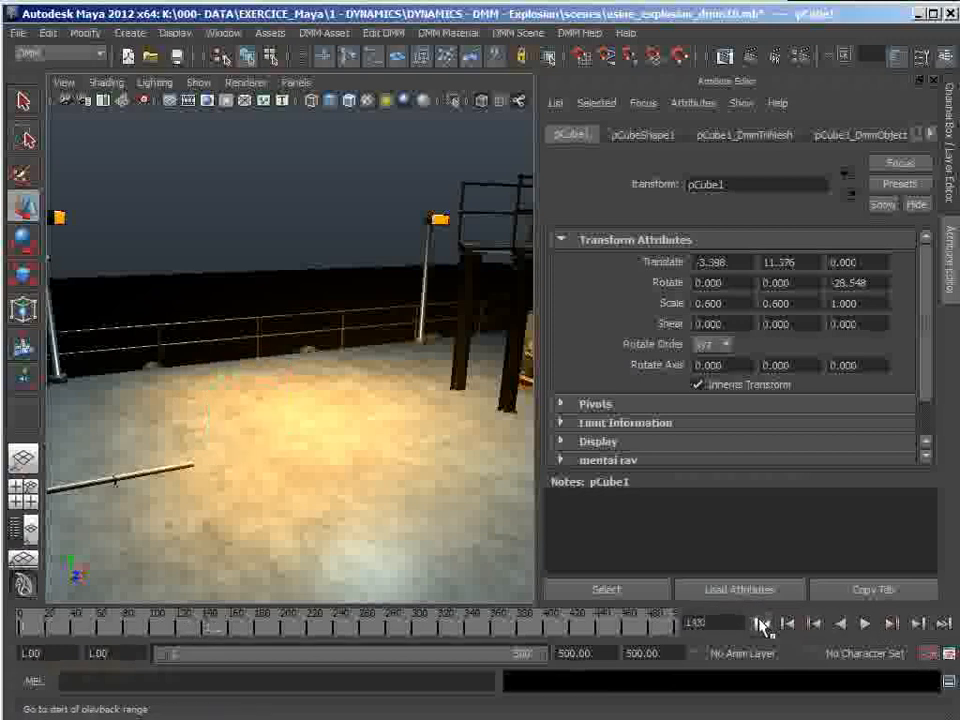
pyautogui.click(866, 624)
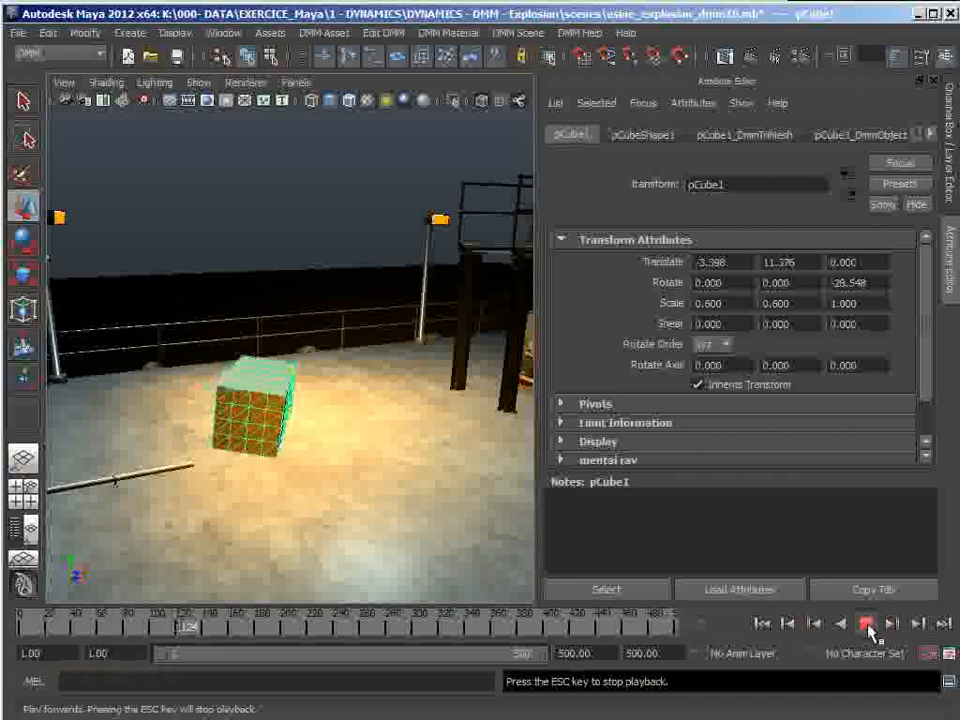
pyautogui.click(866, 624)
pyautogui.click(762, 623)
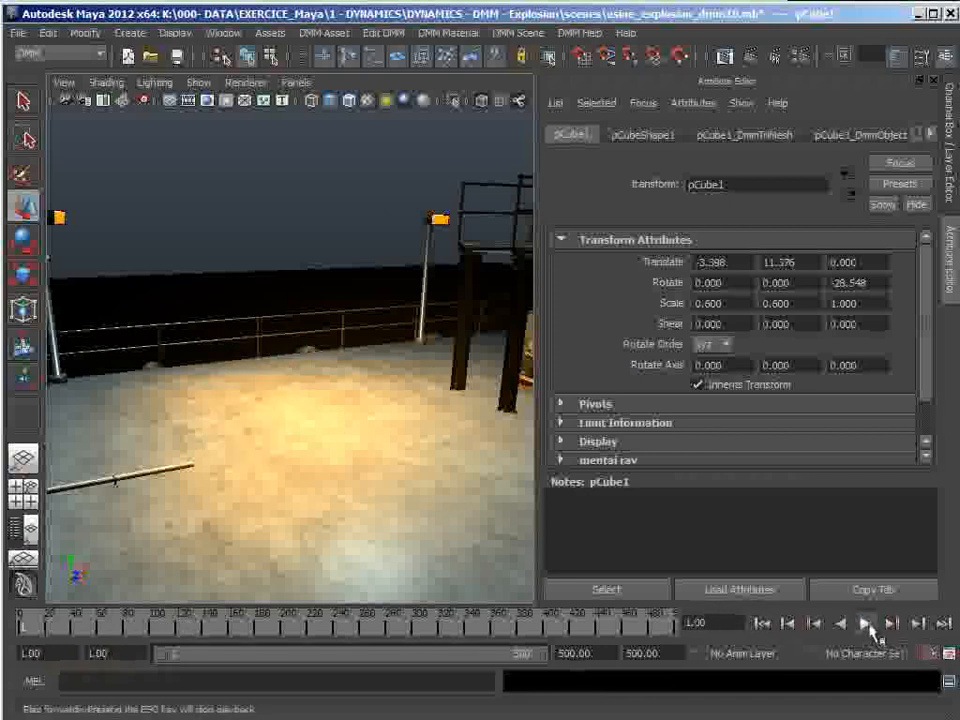
pyautogui.click(866, 624)
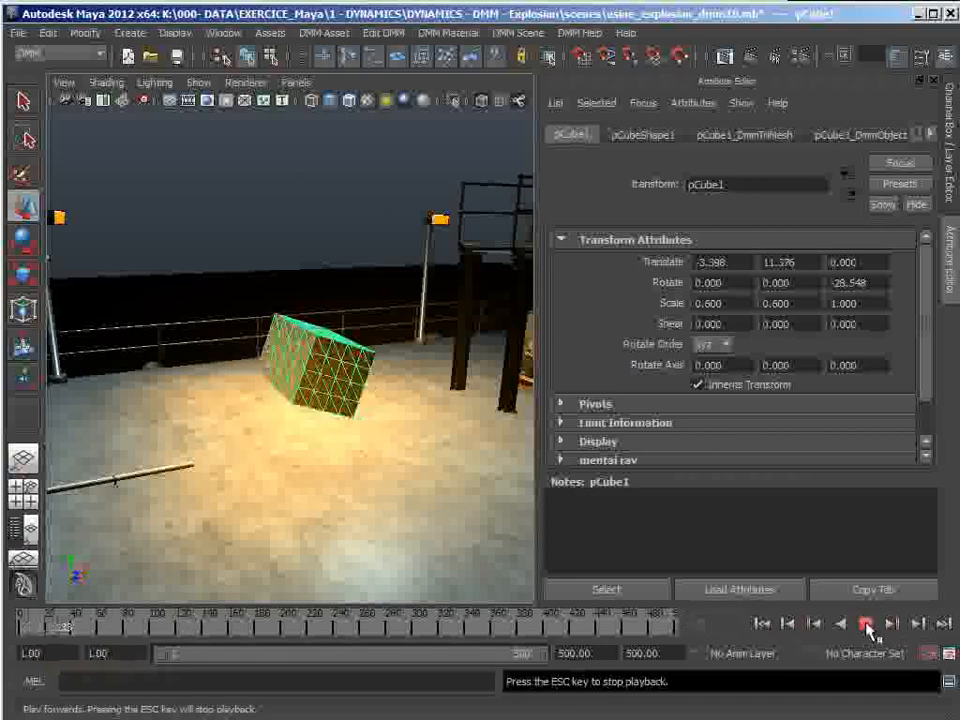
pyautogui.click(866, 624)
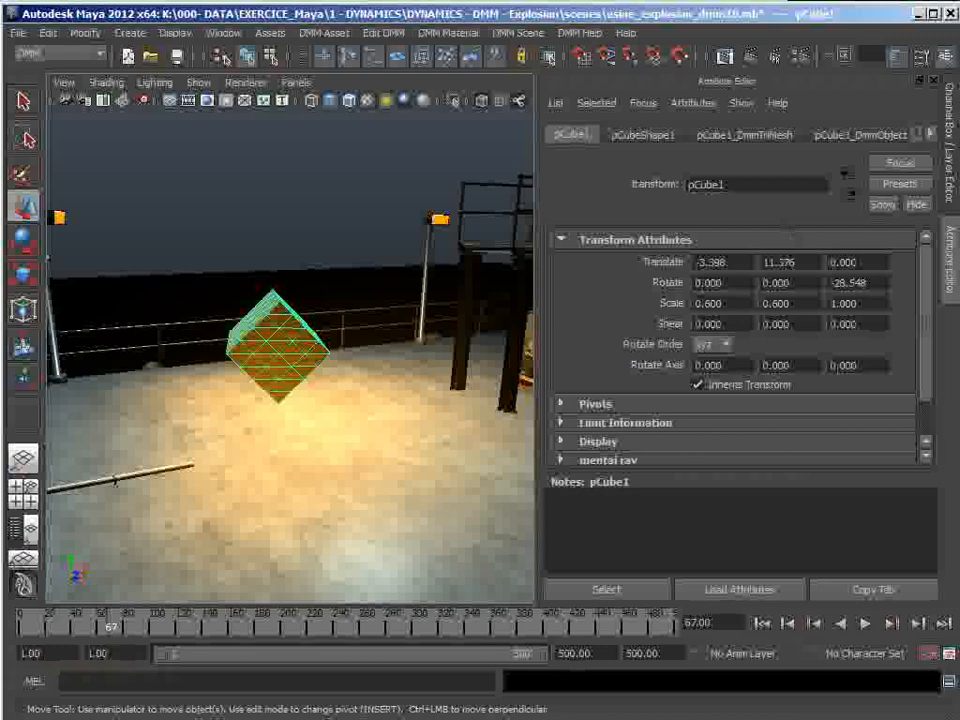
# - Select pCube1's DMM material node from the DMM Asset Manager and display the rubber1 material attributes
pyautogui.moveTo(958, 188); pyautogui.dragTo(576, 56)
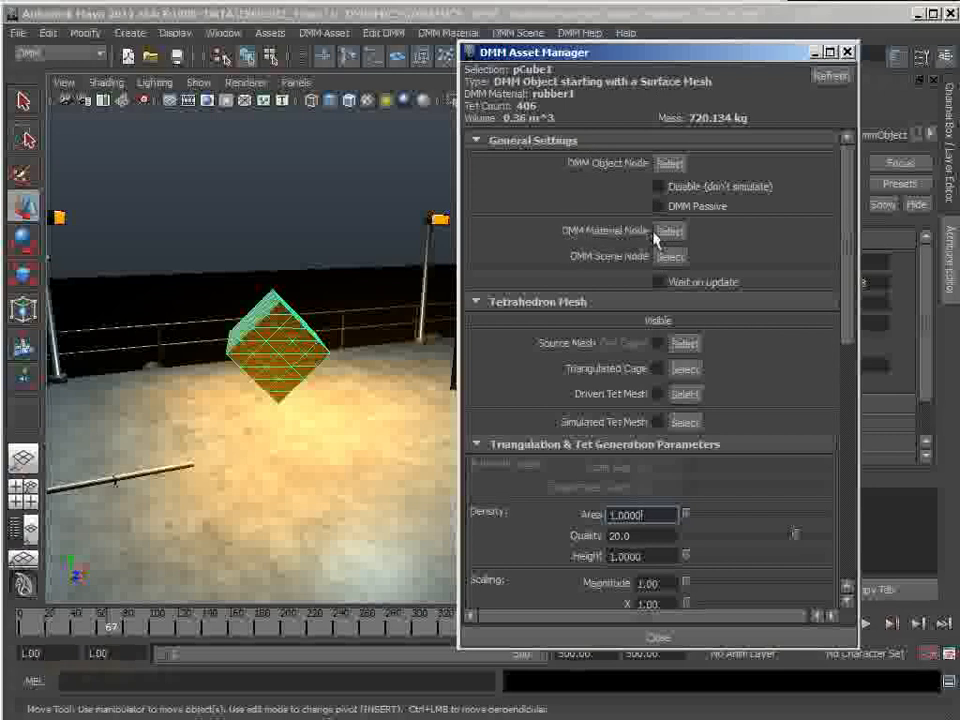
pyautogui.click(678, 238)
pyautogui.moveTo(602, 56); pyautogui.dragTo(958, 110)
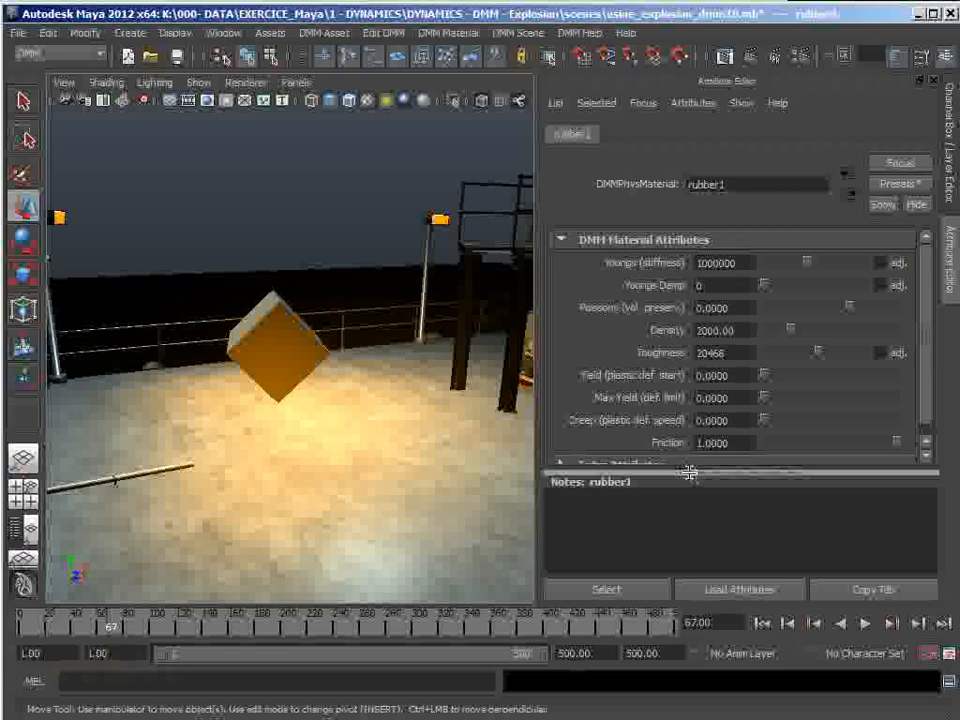
pyautogui.scroll(-1, 924, 404)
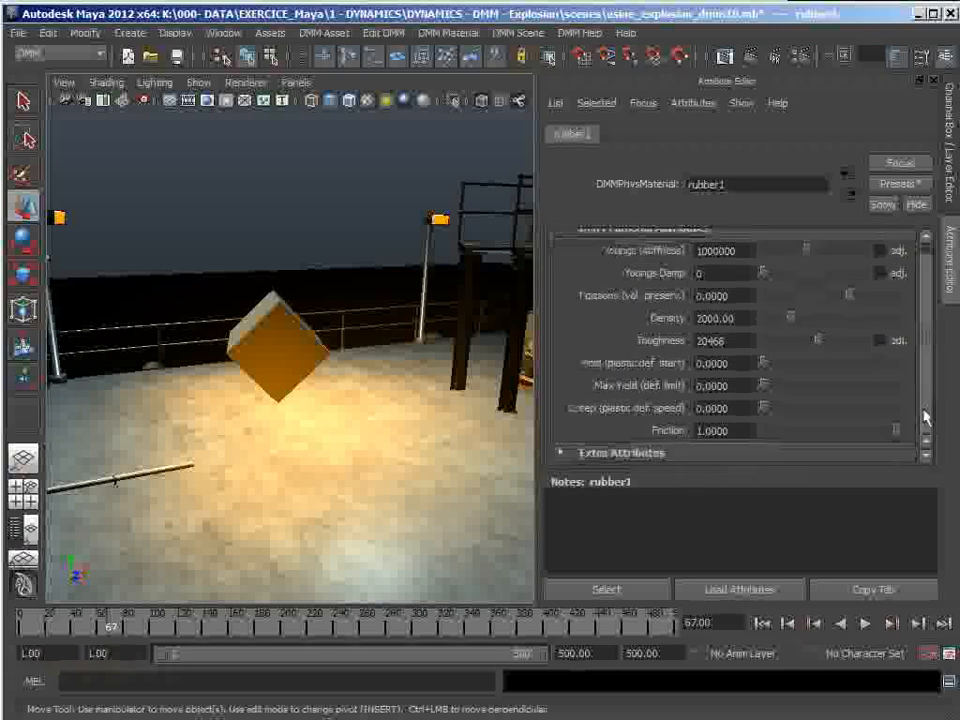
pyautogui.scroll(1, 926, 410)
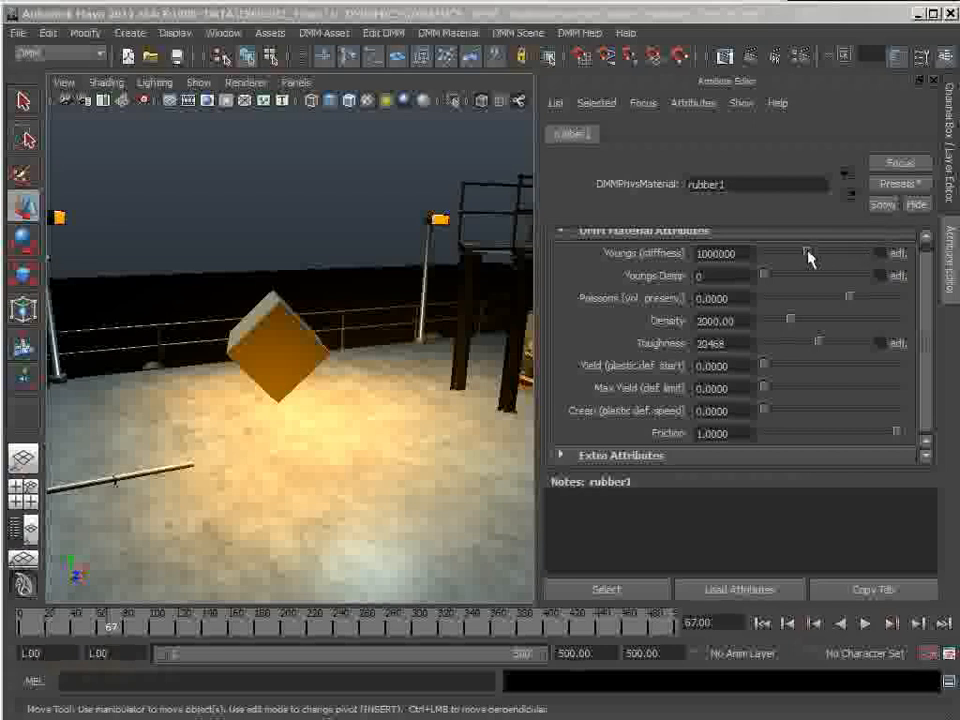
# - Lower rubber1's Youngs stiffness to 46744 and play the simulation from the start to test the softer cube
pyautogui.moveTo(808, 252); pyautogui.dragTo(788, 253)
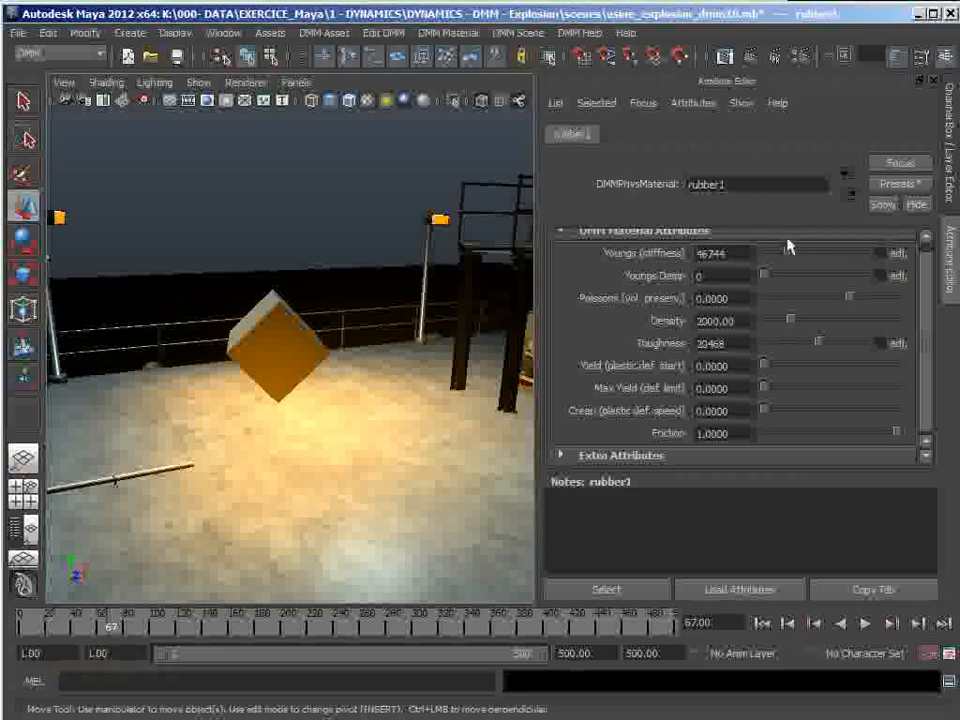
pyautogui.click(760, 623)
pyautogui.click(866, 623)
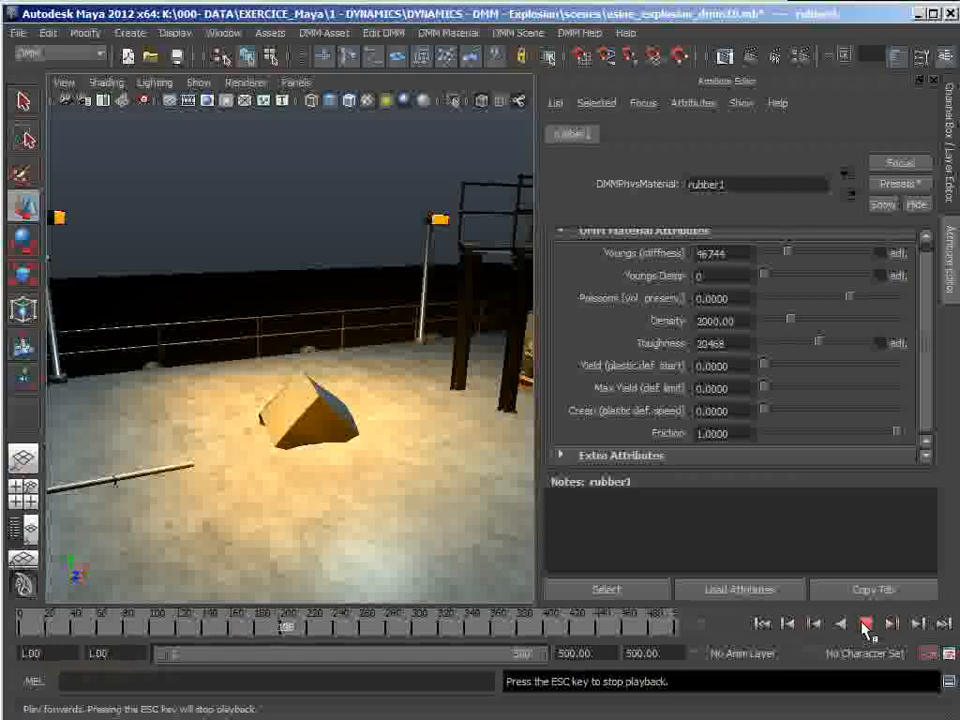
pyautogui.click(763, 627)
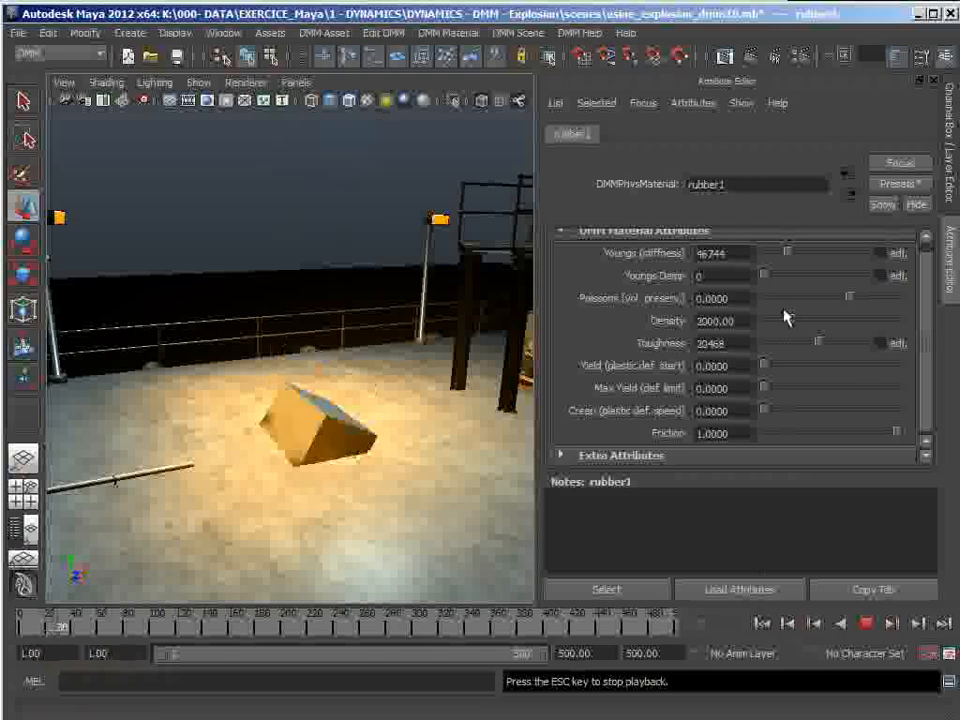
pyautogui.click(865, 628)
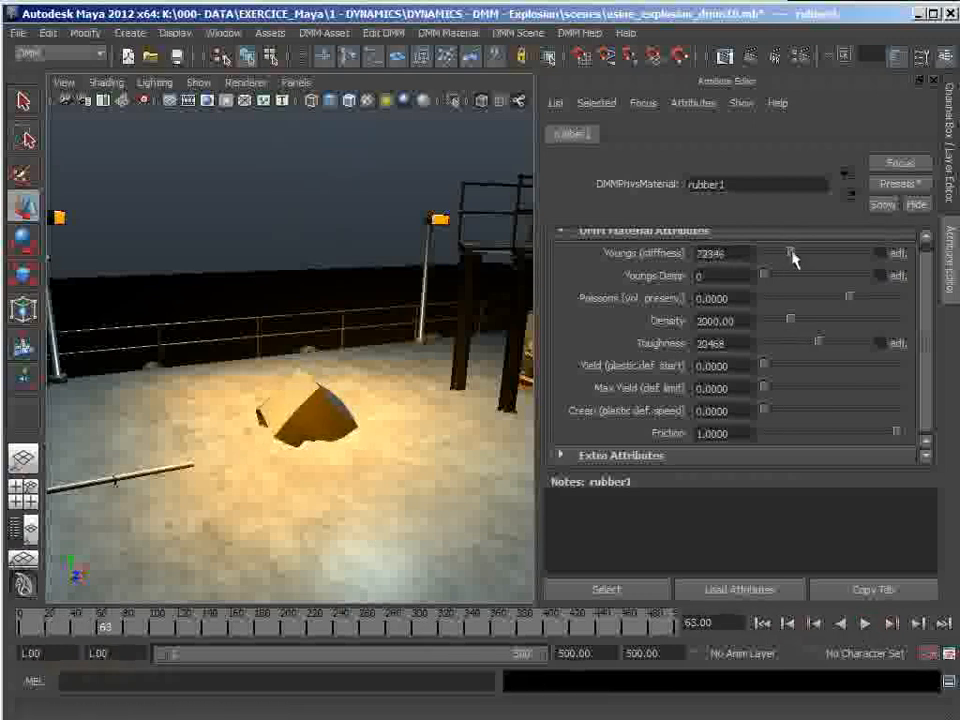
# - Raise rubber1's Youngs stiffness to 237764 and replay the drop from the start to test it
pyautogui.moveTo(795, 251); pyautogui.dragTo(800, 254)
pyautogui.click(762, 622)
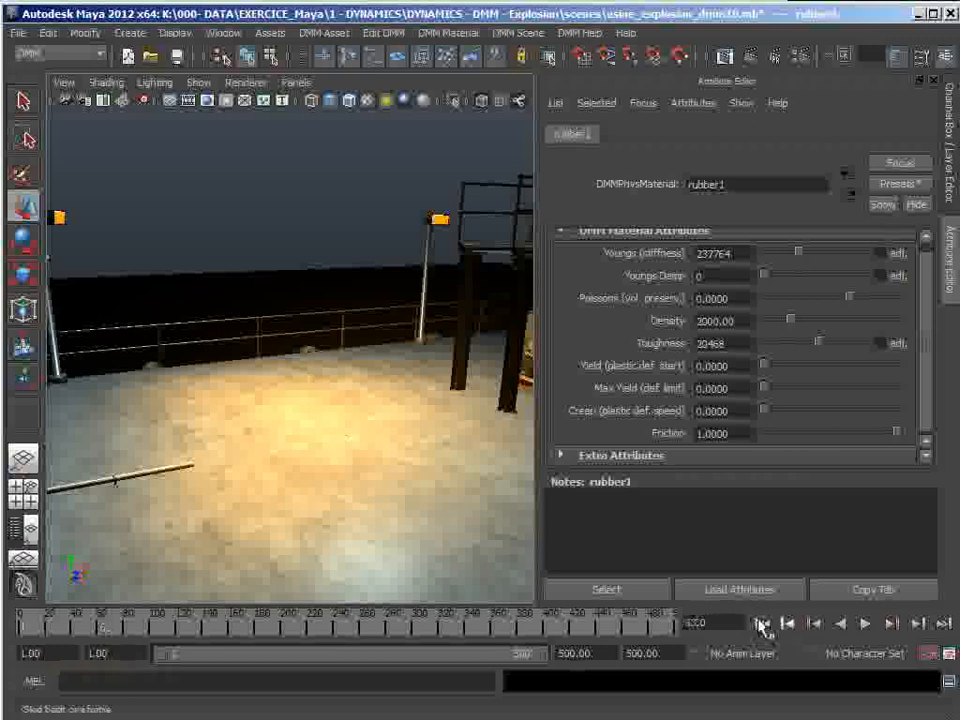
pyautogui.click(863, 623)
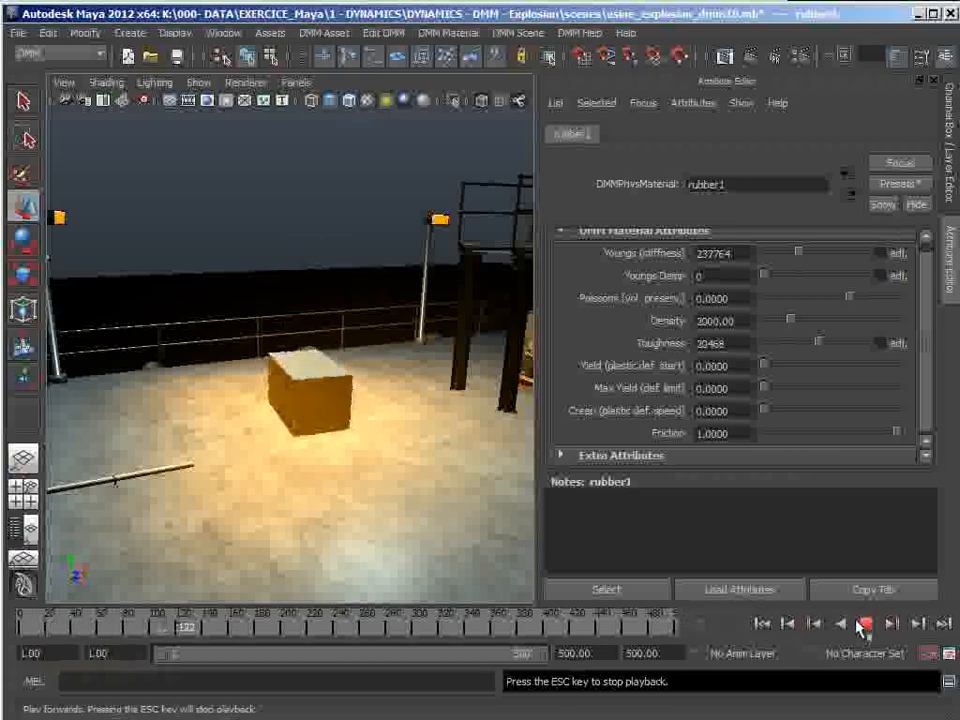
pyautogui.click(762, 623)
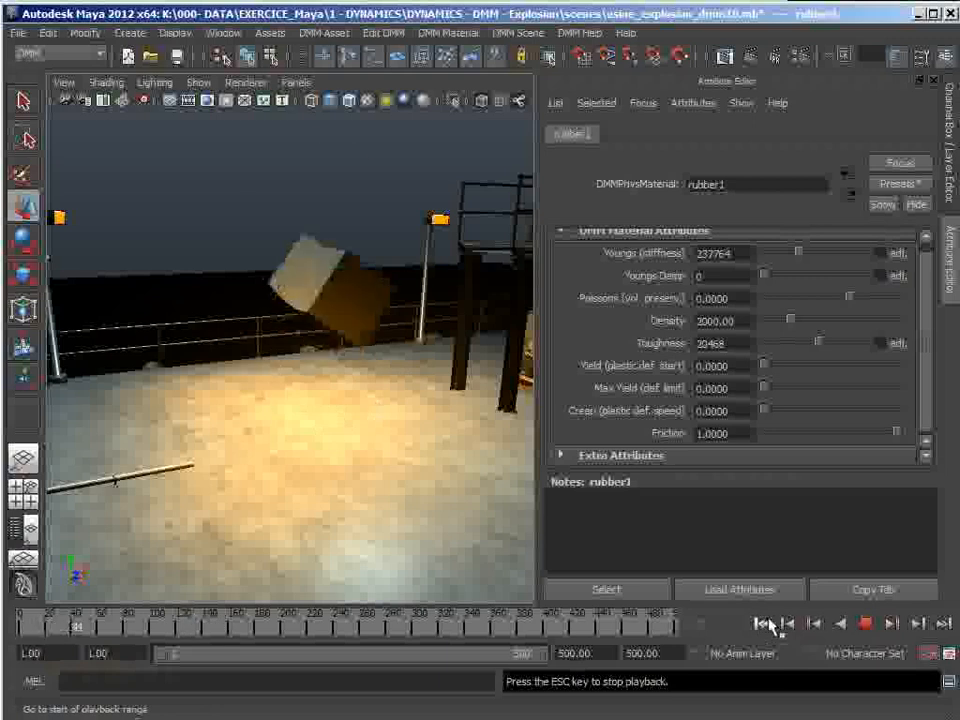
pyautogui.click(866, 624)
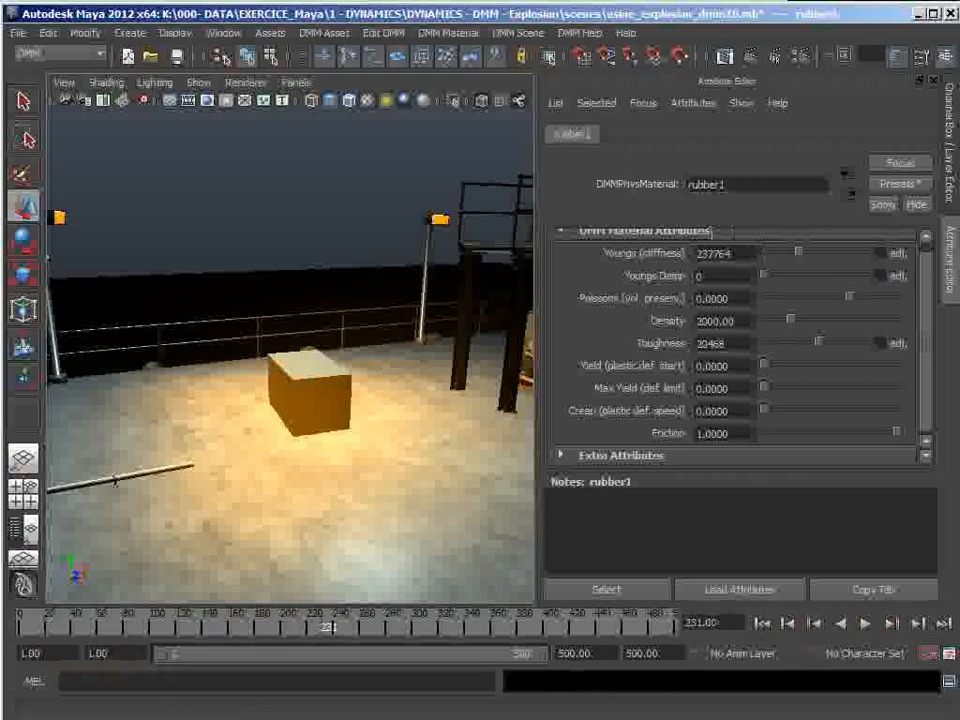
pyautogui.click(714, 254)
pyautogui.click(713, 254)
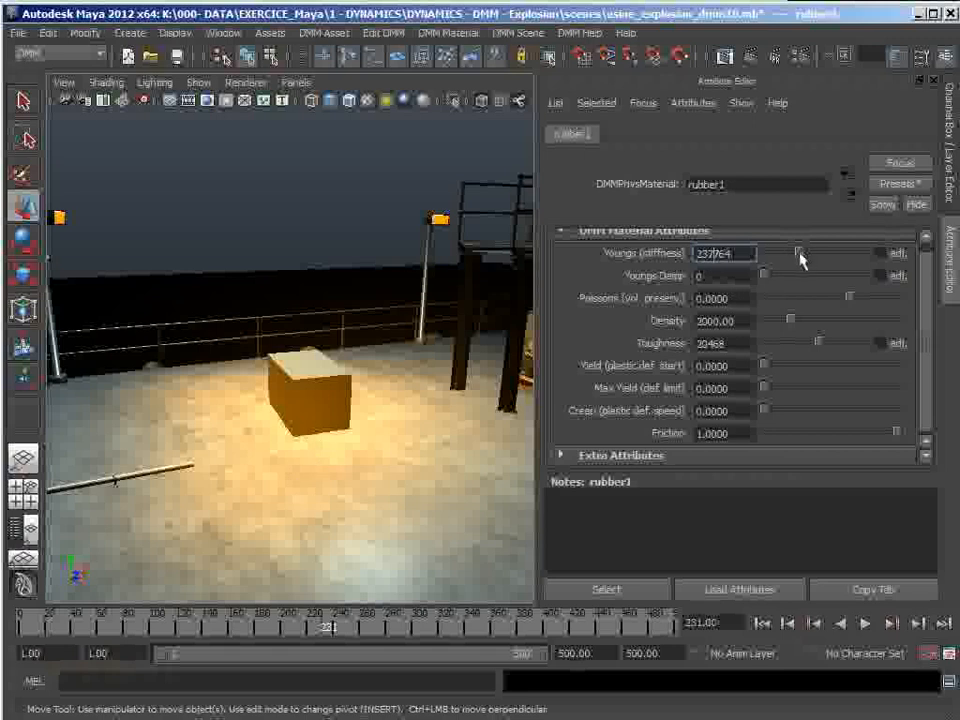
pyautogui.moveTo(802, 258); pyautogui.dragTo(857, 258)
pyautogui.click(763, 625)
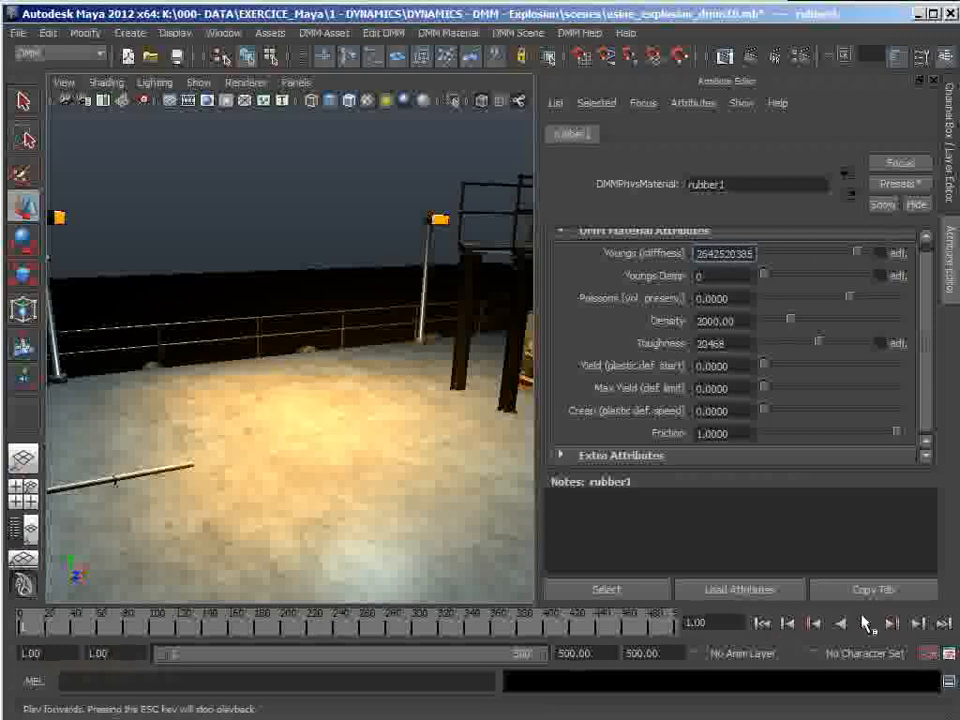
pyautogui.click(866, 624)
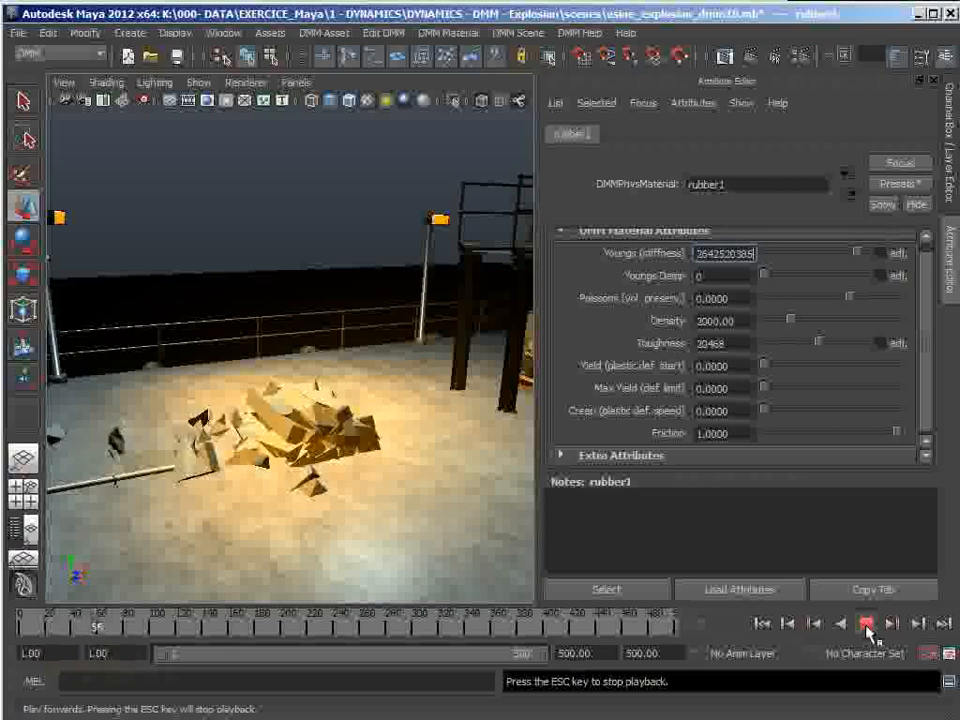
pyautogui.click(866, 624)
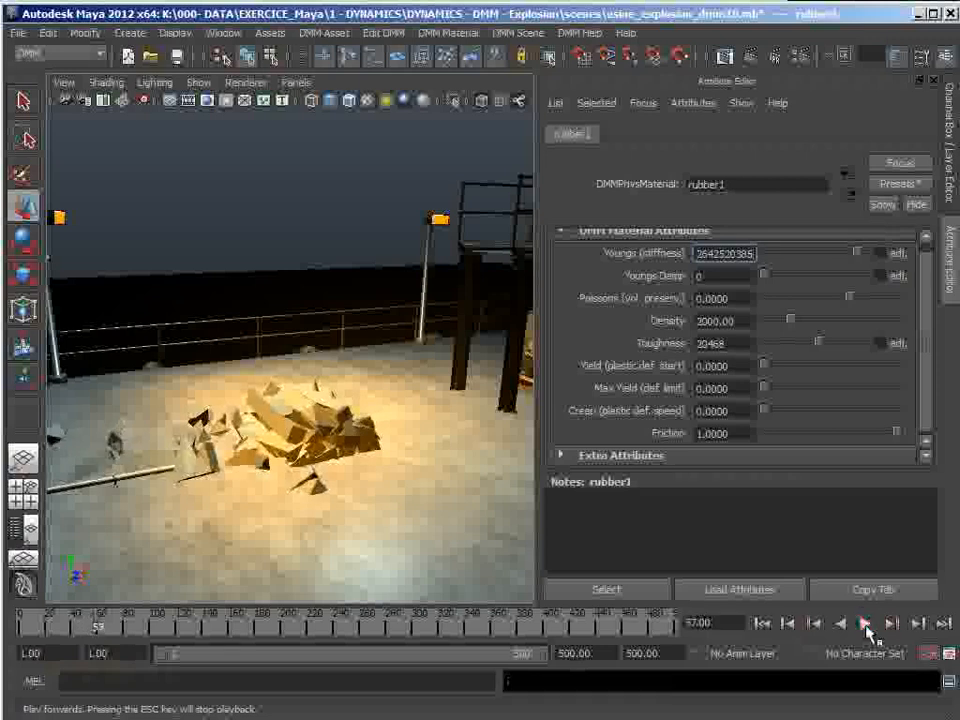
pyautogui.click(764, 632)
# - Raise rubber1's Toughness to 71319946 and replay the drop from the start to test it
pyautogui.click(744, 343)
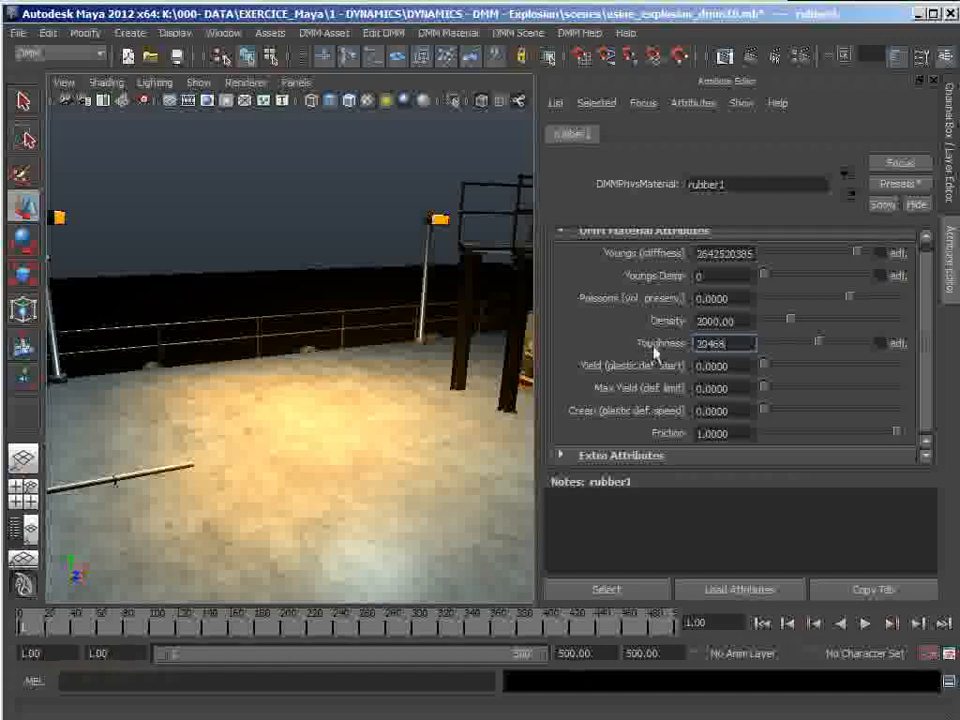
pyautogui.moveTo(737, 344); pyautogui.dragTo(663, 346)
pyautogui.moveTo(824, 346); pyautogui.dragTo(867, 345)
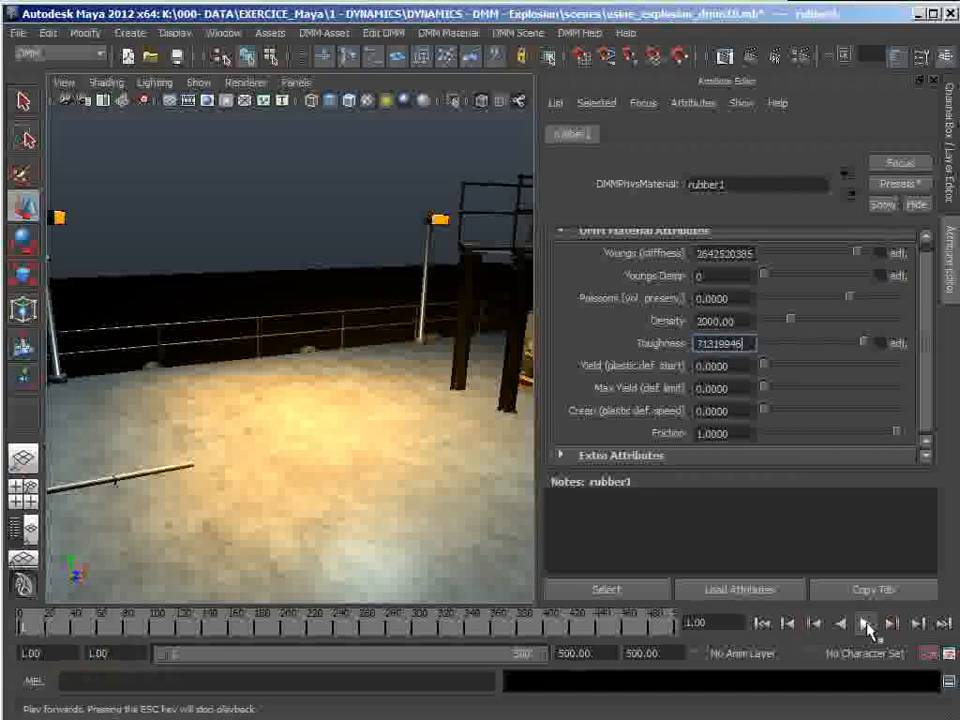
pyautogui.click(866, 624)
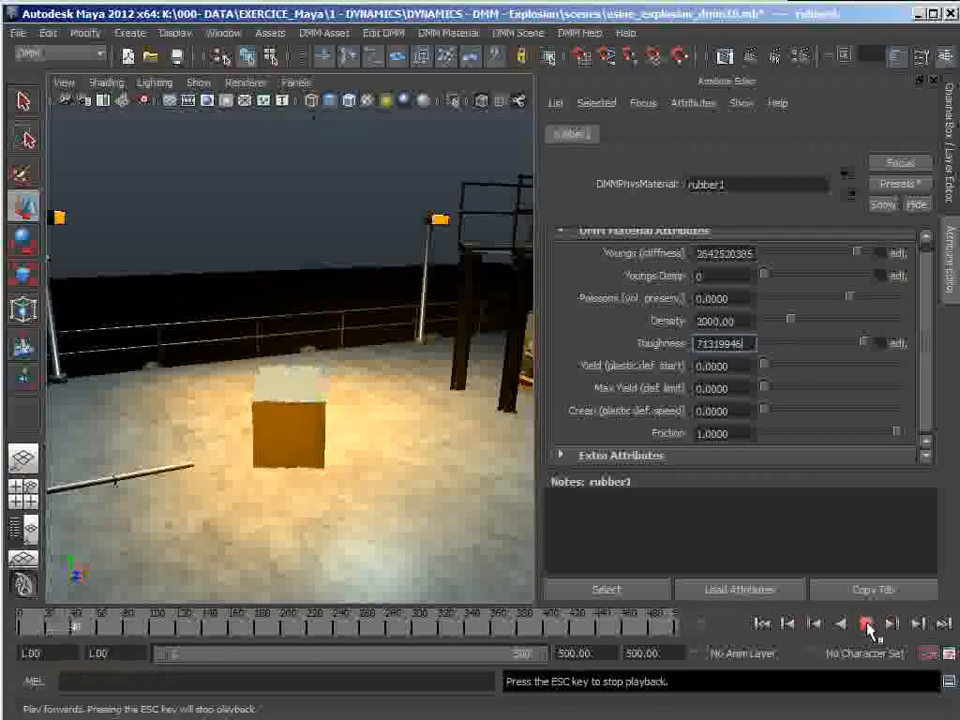
pyautogui.click(760, 623)
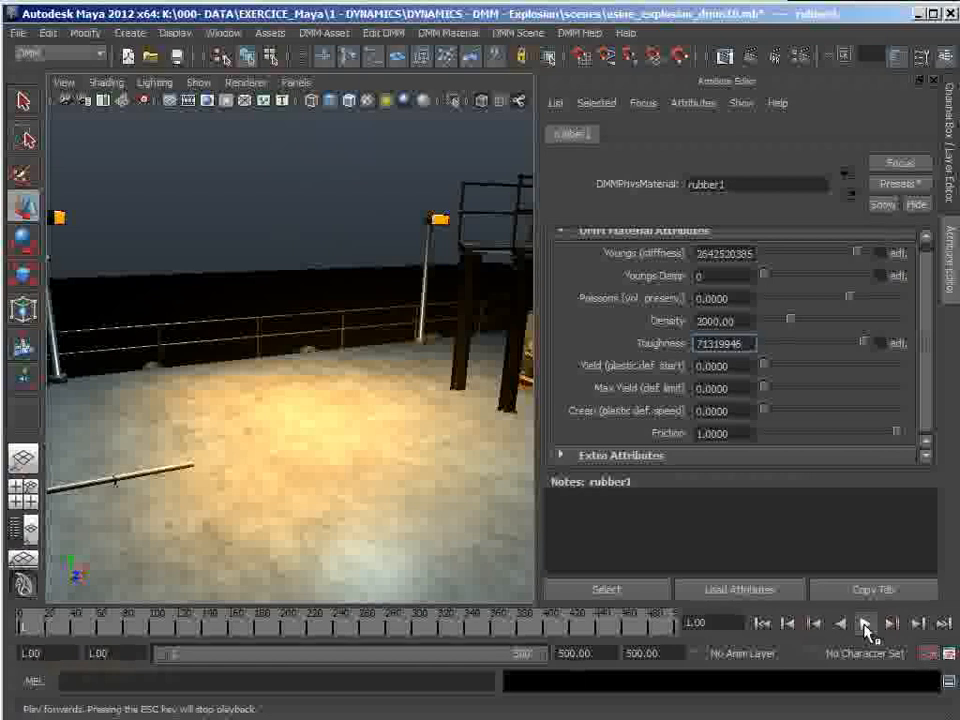
pyautogui.click(866, 624)
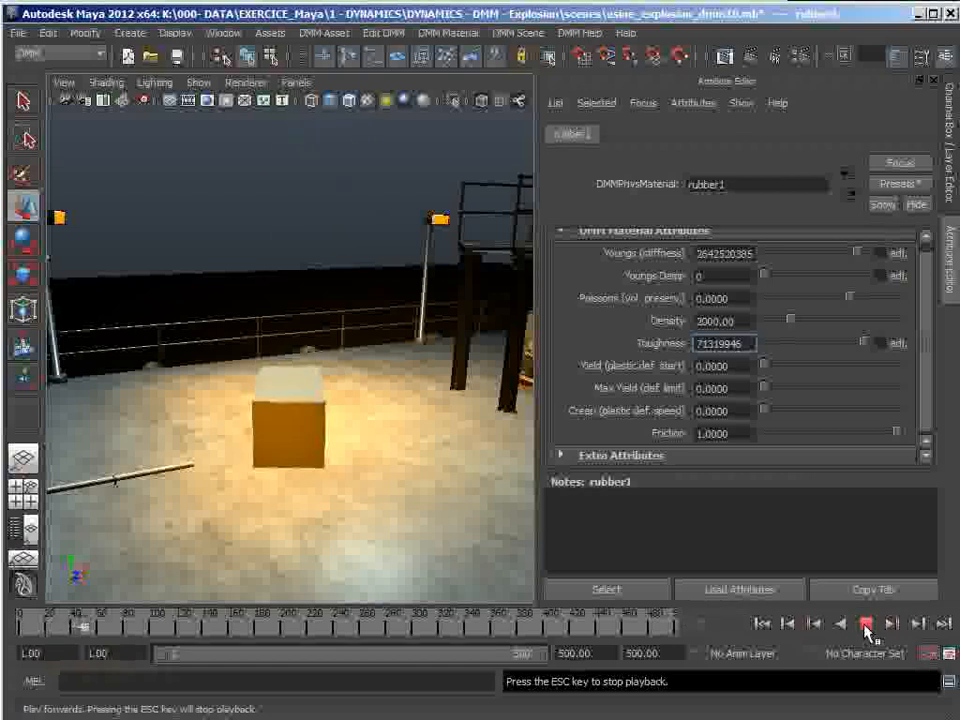
# - Replay the cube's drop from the start with rubber1's current material settings, and stop the playback
pyautogui.click(760, 623)
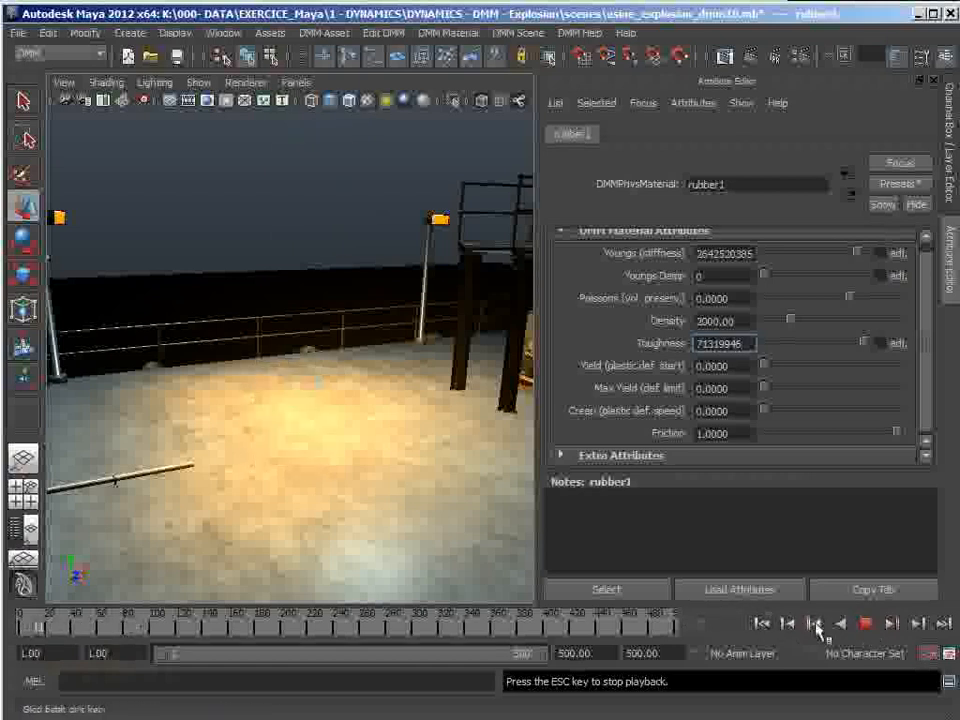
pyautogui.click(866, 624)
pyautogui.click(763, 624)
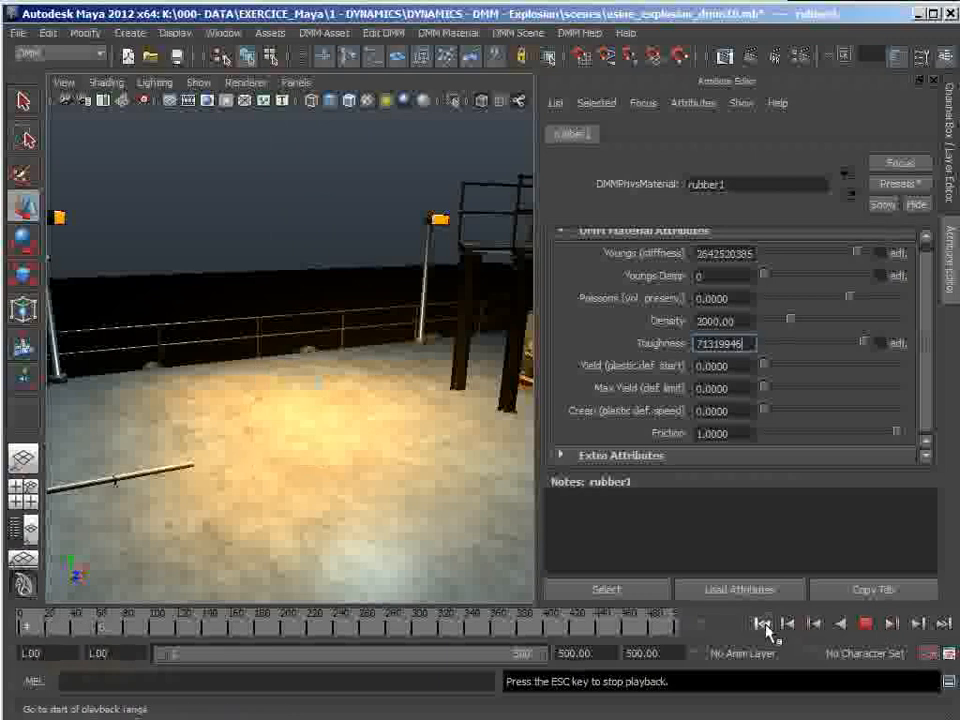
pyautogui.press('Escape')
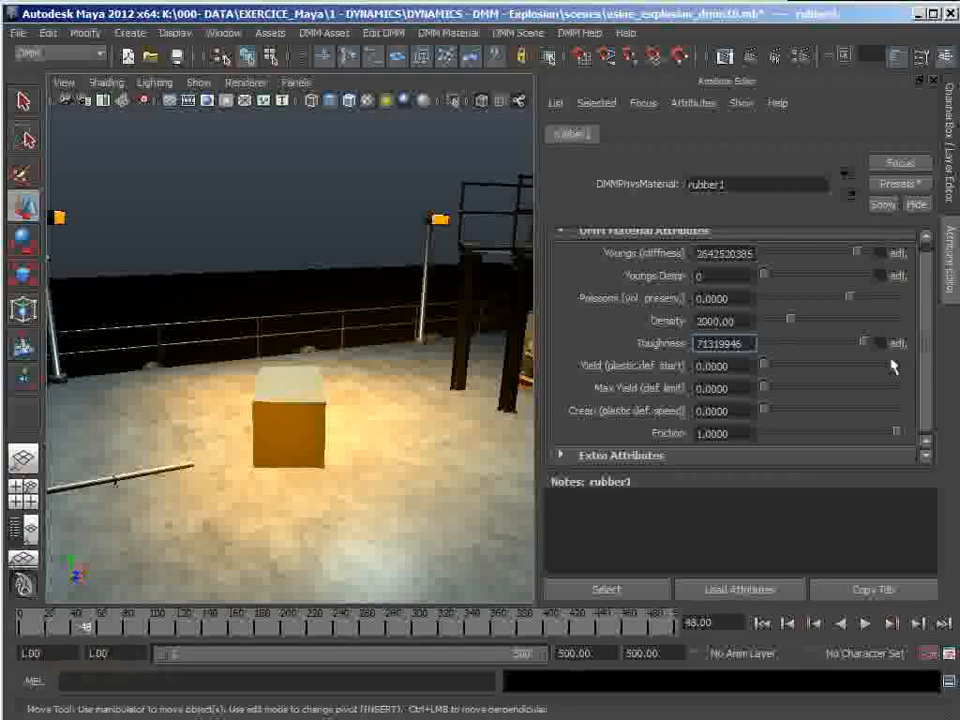
# - Lower rubber1's Youngs stiffness to 2533201 and its Toughness to 2428405
pyautogui.moveTo(864, 345); pyautogui.dragTo(833, 343)
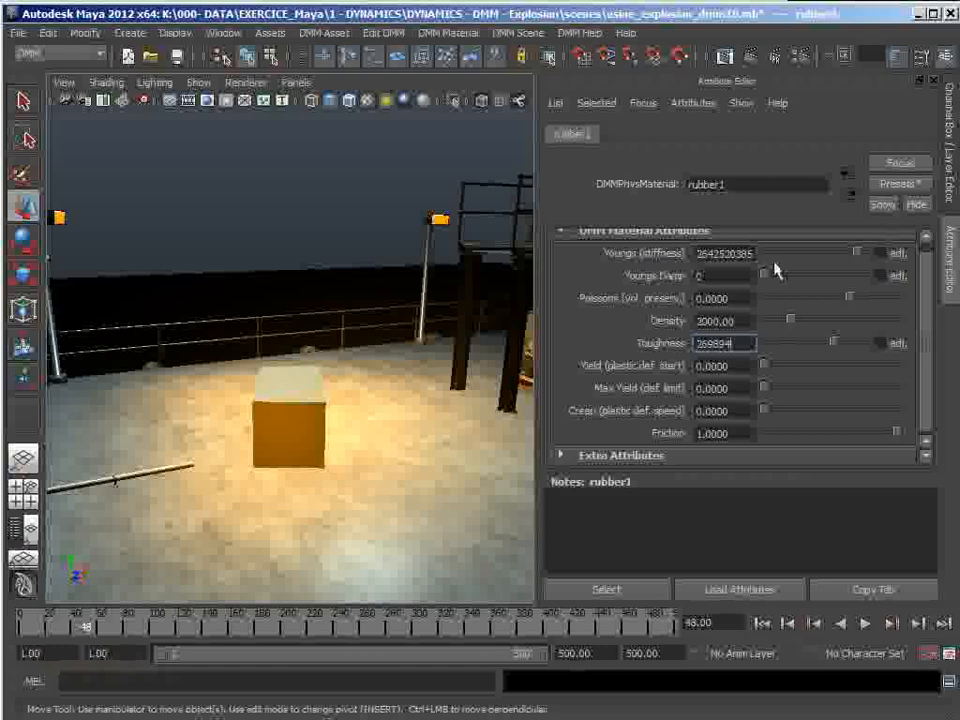
pyautogui.moveTo(860, 256); pyautogui.dragTo(818, 255)
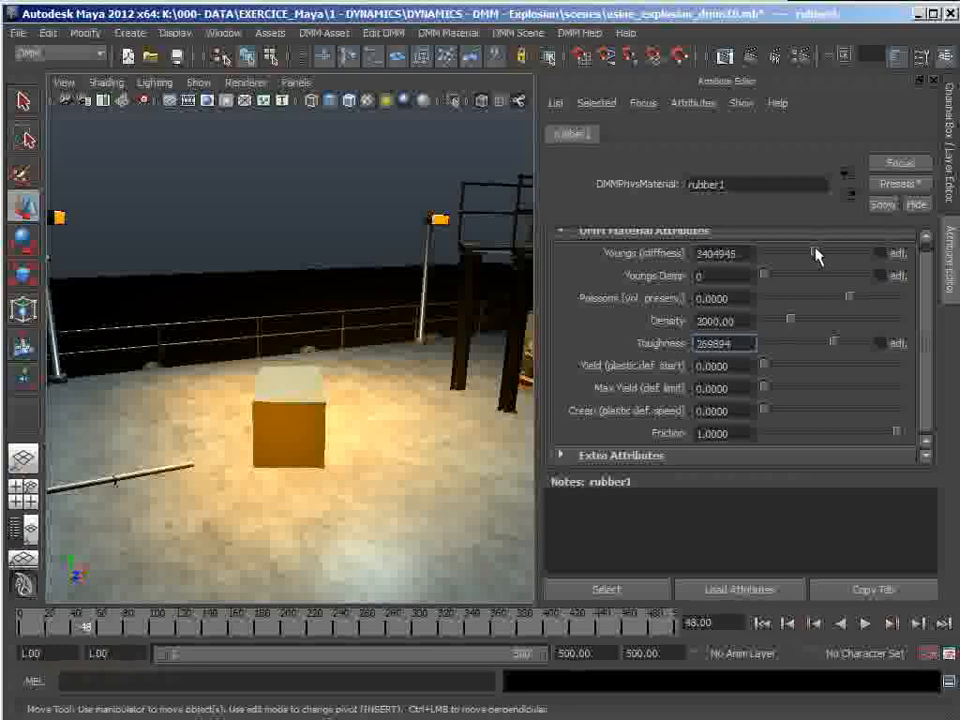
pyautogui.moveTo(816, 255); pyautogui.dragTo(812, 255)
pyautogui.moveTo(836, 345); pyautogui.dragTo(836, 346)
pyautogui.moveTo(830, 345)
pyautogui.mouseDown()
pyautogui.moveTo(810, 343)
pyautogui.moveTo(848, 345)
pyautogui.mouseUp()
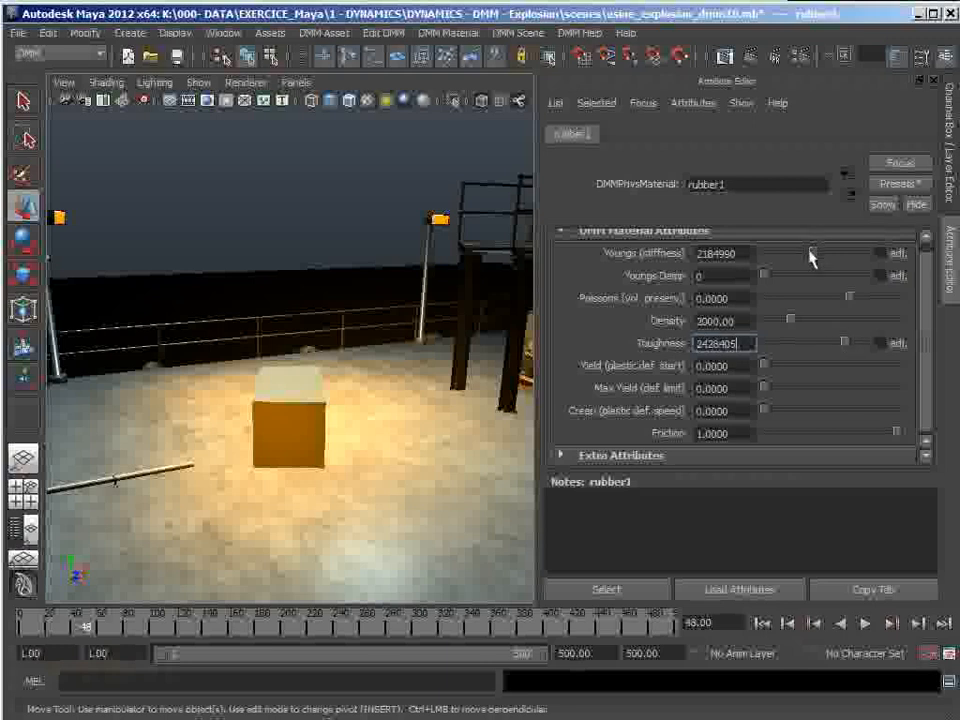
pyautogui.moveTo(812, 256); pyautogui.dragTo(815, 258)
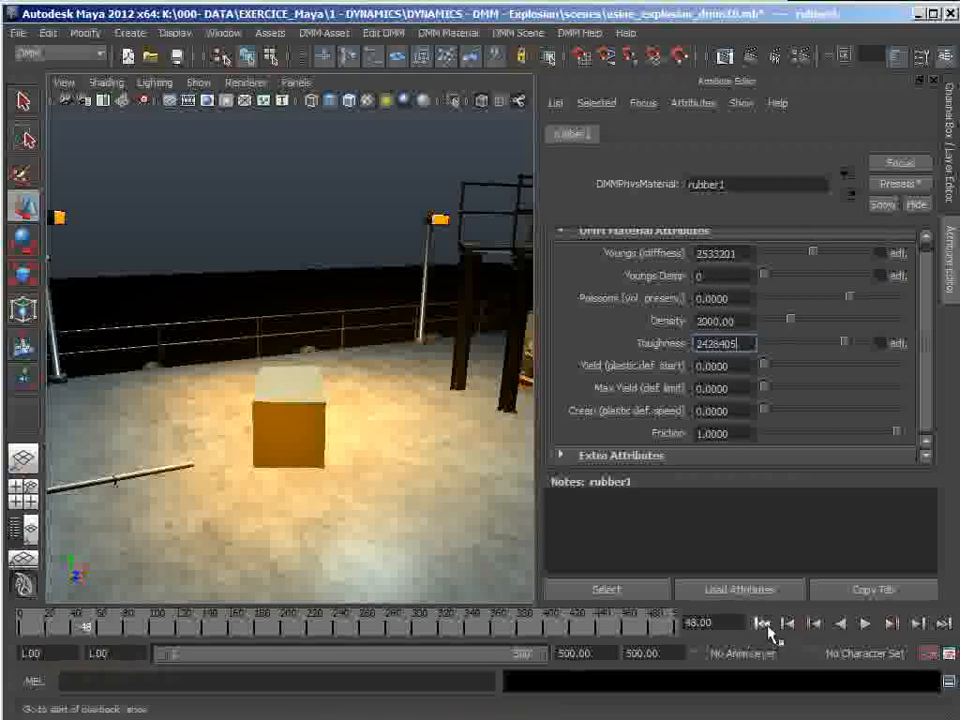
# - Play the cube's drop from the start to test the lowered stiffness and toughness, and stop the playback
pyautogui.click(763, 622)
pyautogui.click(843, 623)
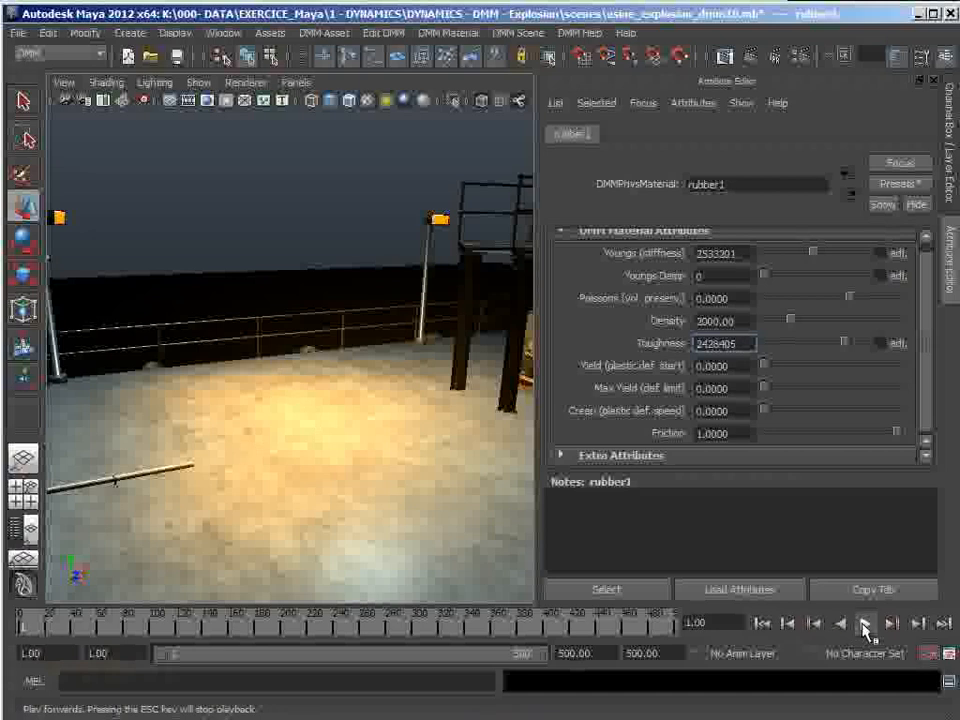
pyautogui.click(865, 624)
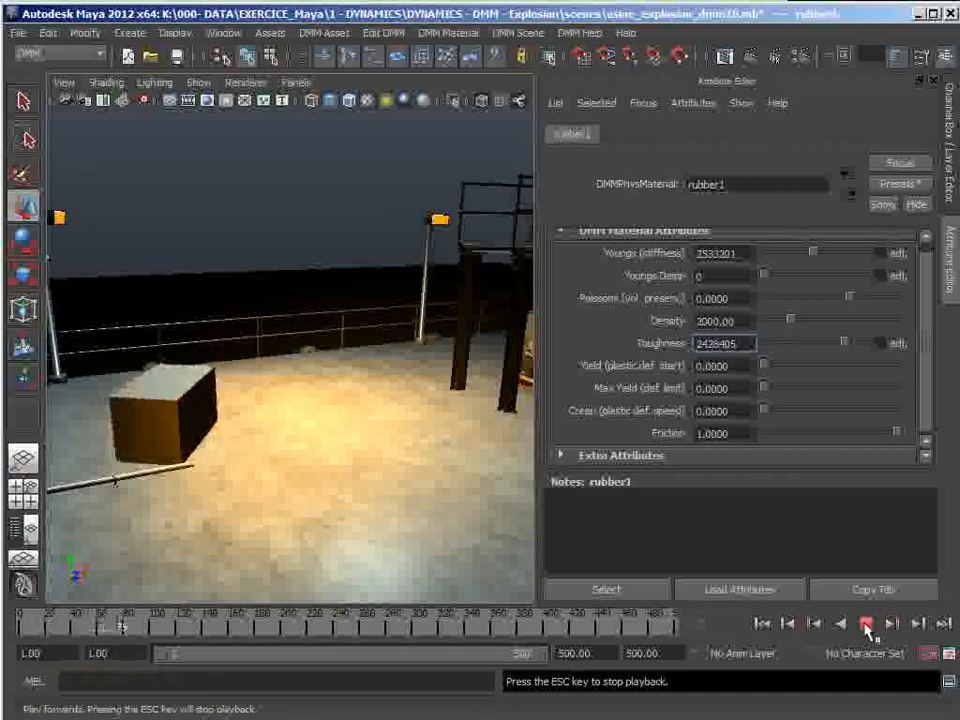
pyautogui.click(865, 624)
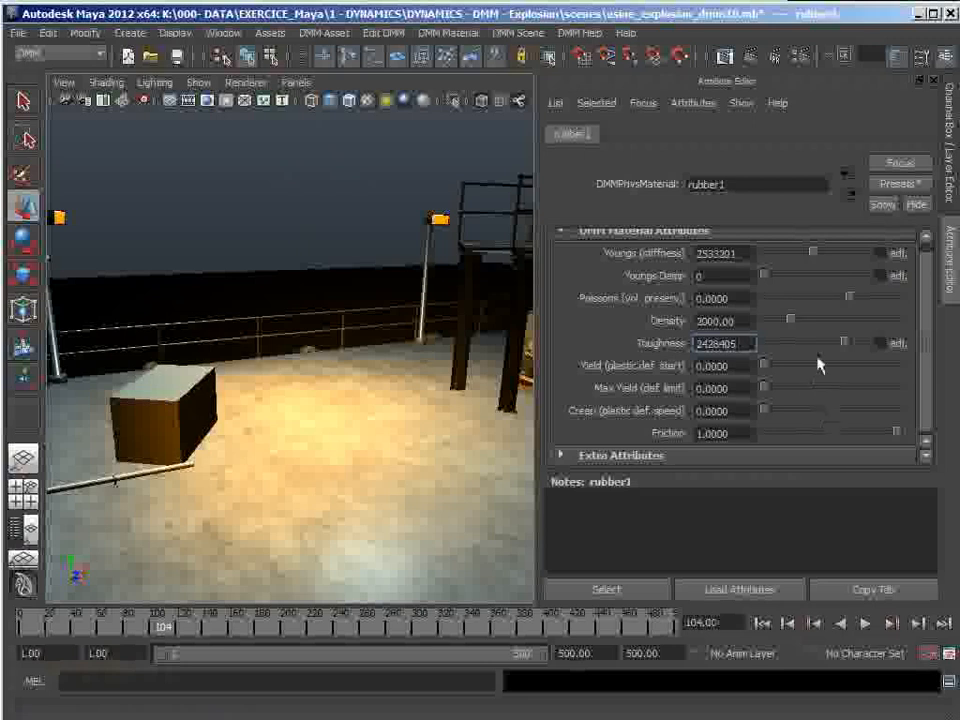
# - Lower rubber1's Toughness to 728 and play the drop from the start twice to test how the cube breaks
pyautogui.moveTo(846, 346); pyautogui.dragTo(803, 356)
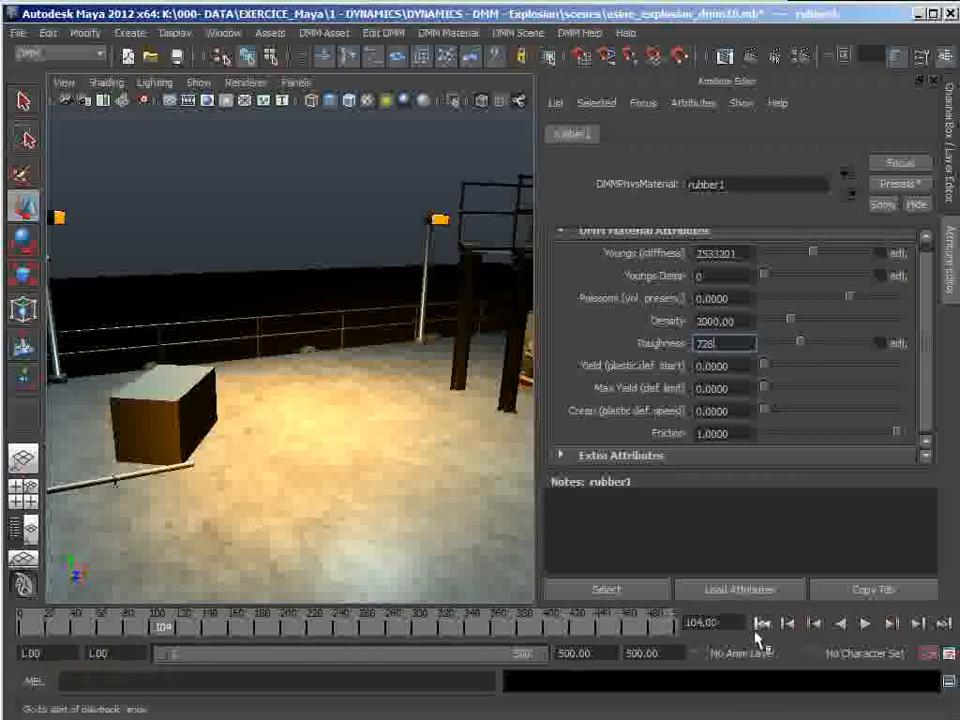
pyautogui.click(762, 622)
pyautogui.click(865, 623)
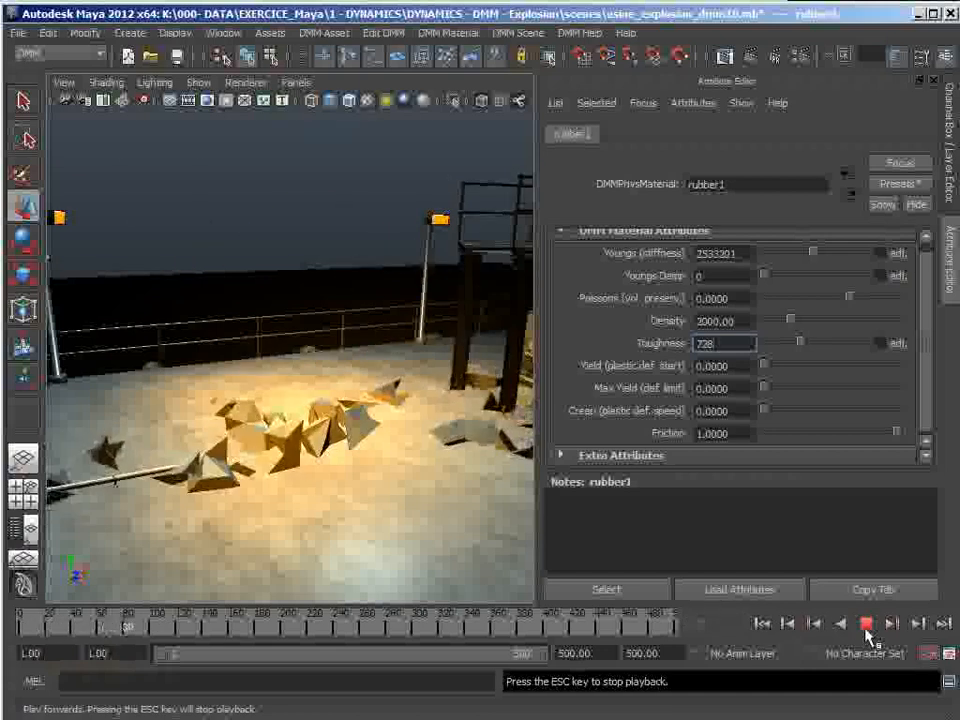
pyautogui.click(866, 623)
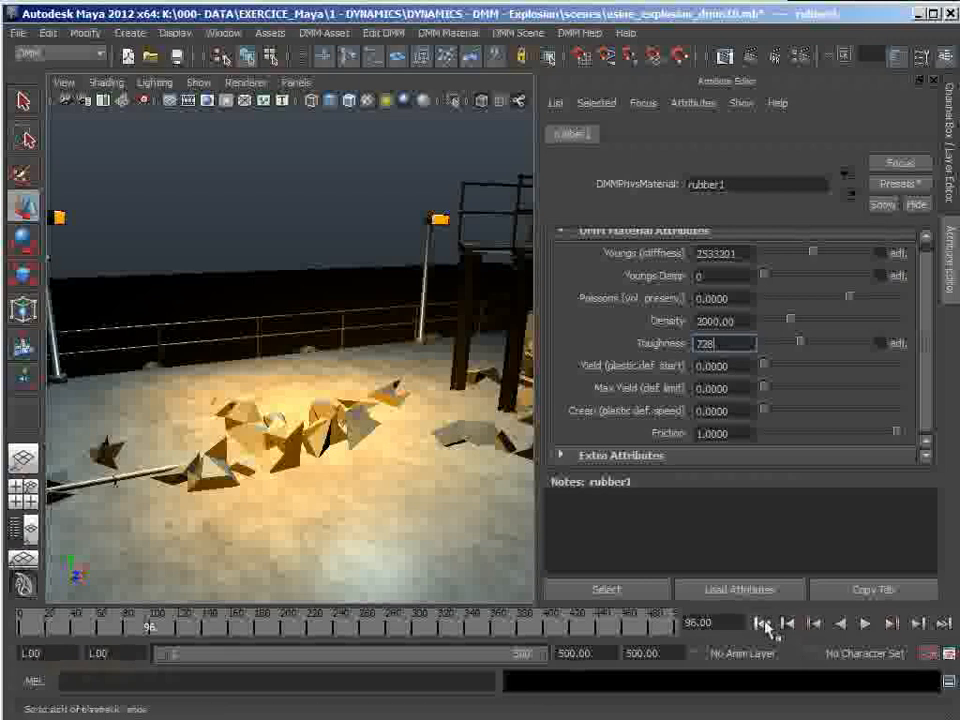
pyautogui.click(763, 623)
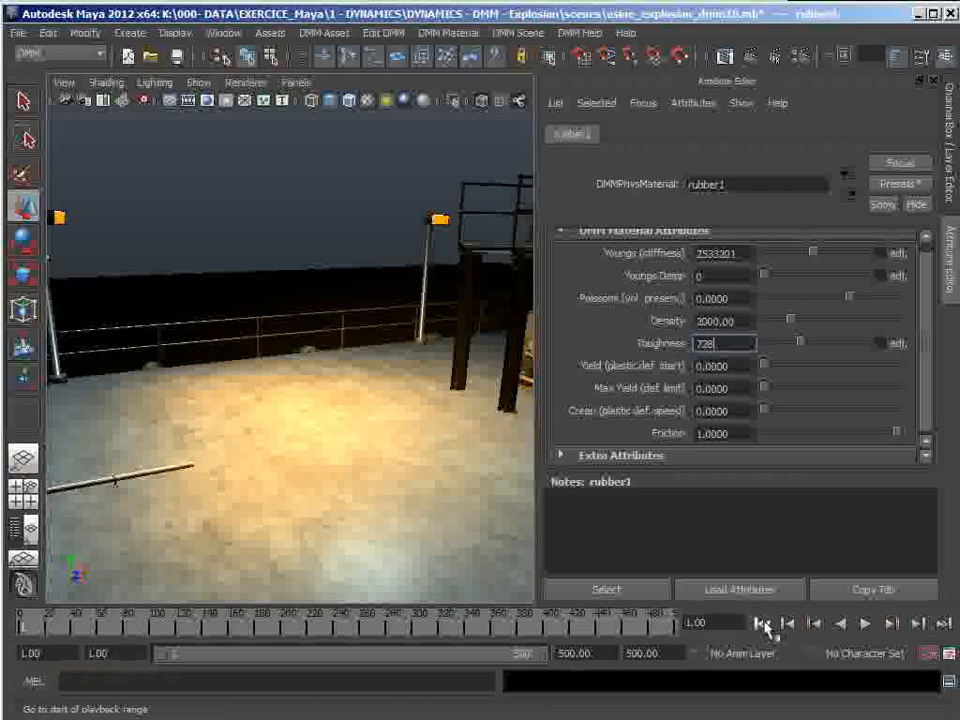
pyautogui.click(865, 624)
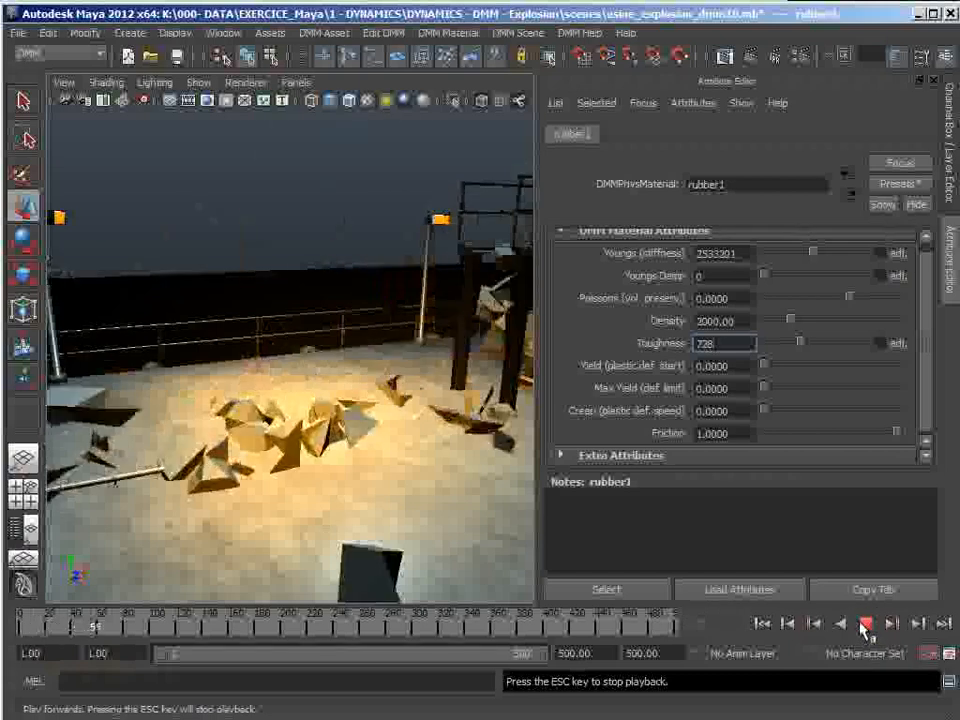
pyautogui.click(864, 622)
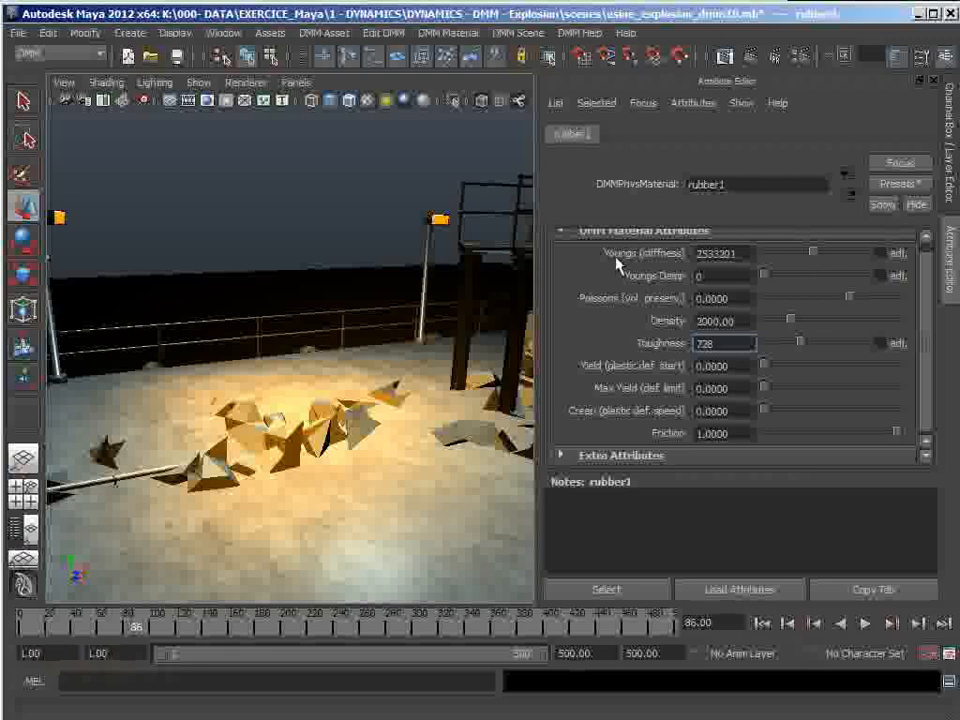
# - Raise rubber1's Youngs stiffness to 248024974 and replay the drop from the start to test it
pyautogui.moveTo(813, 253); pyautogui.dragTo(842, 265)
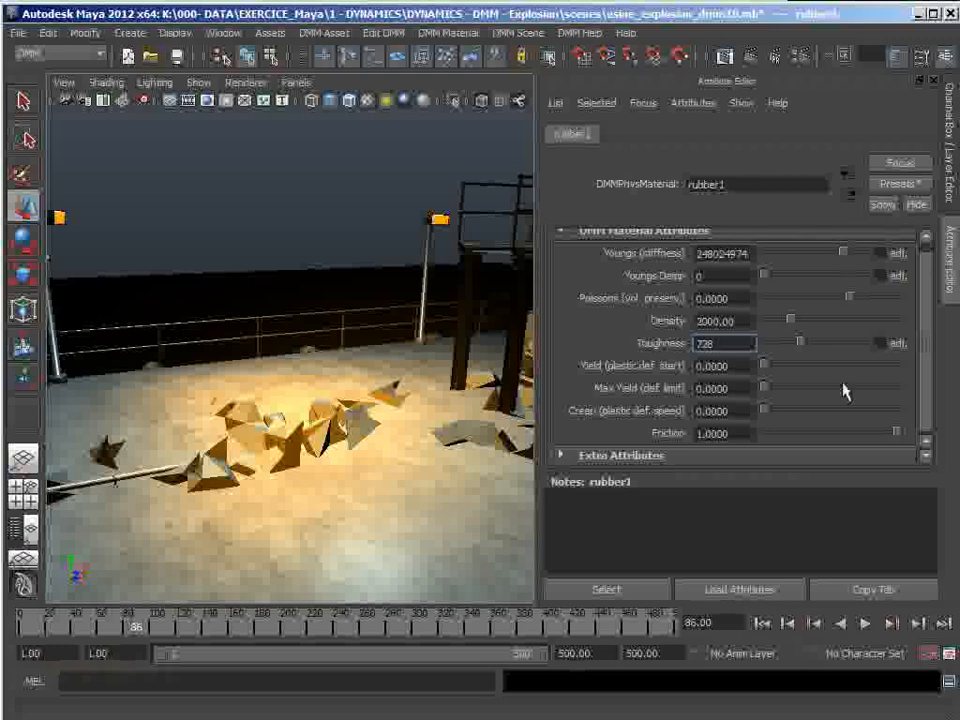
pyautogui.click(762, 622)
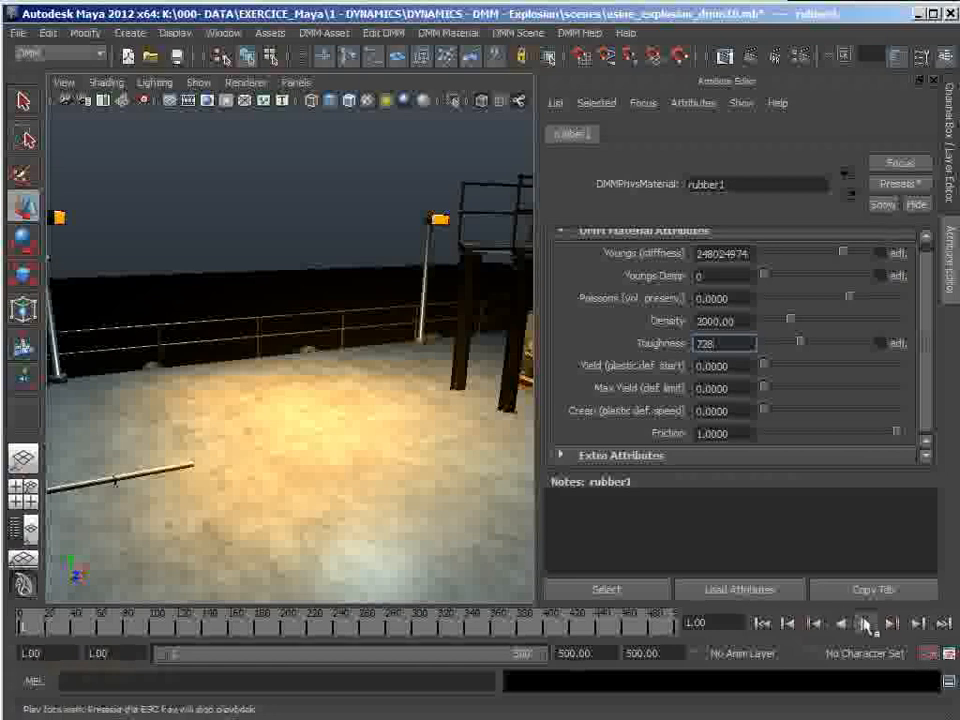
pyautogui.click(866, 623)
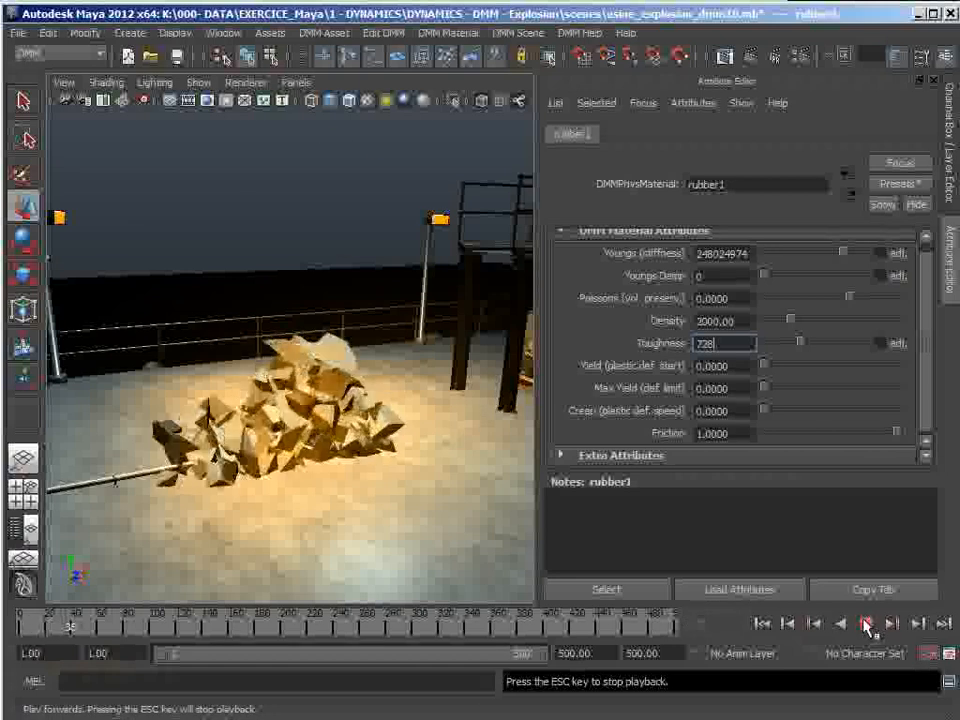
pyautogui.click(866, 621)
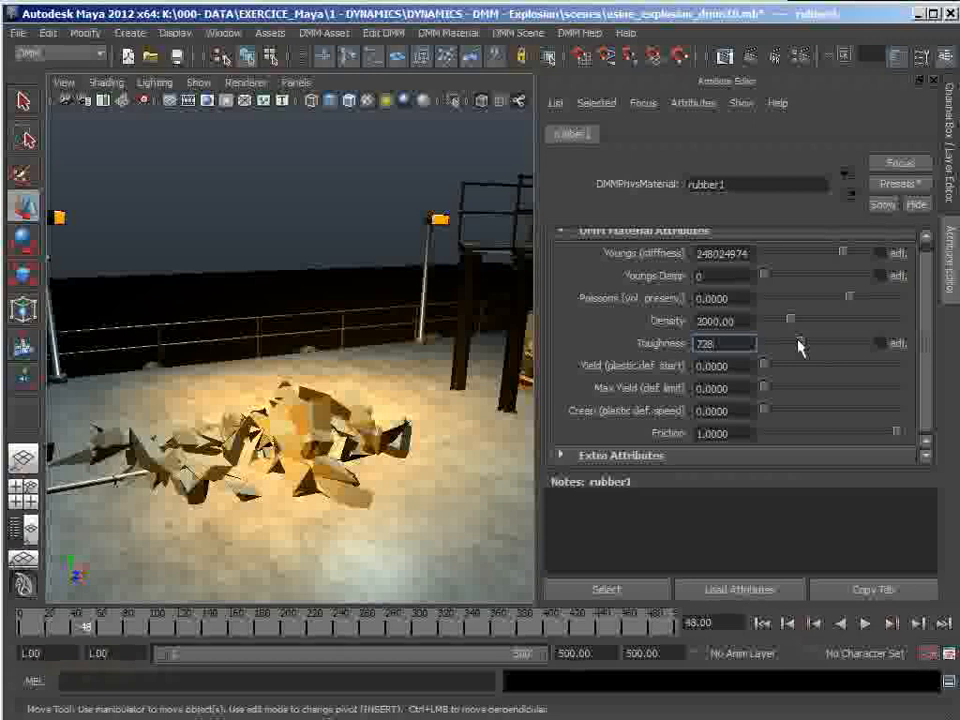
# - Raise rubber1's Toughness to 2815 and replay the drop from the start to test the fracture
pyautogui.moveTo(798, 339); pyautogui.dragTo(799, 340)
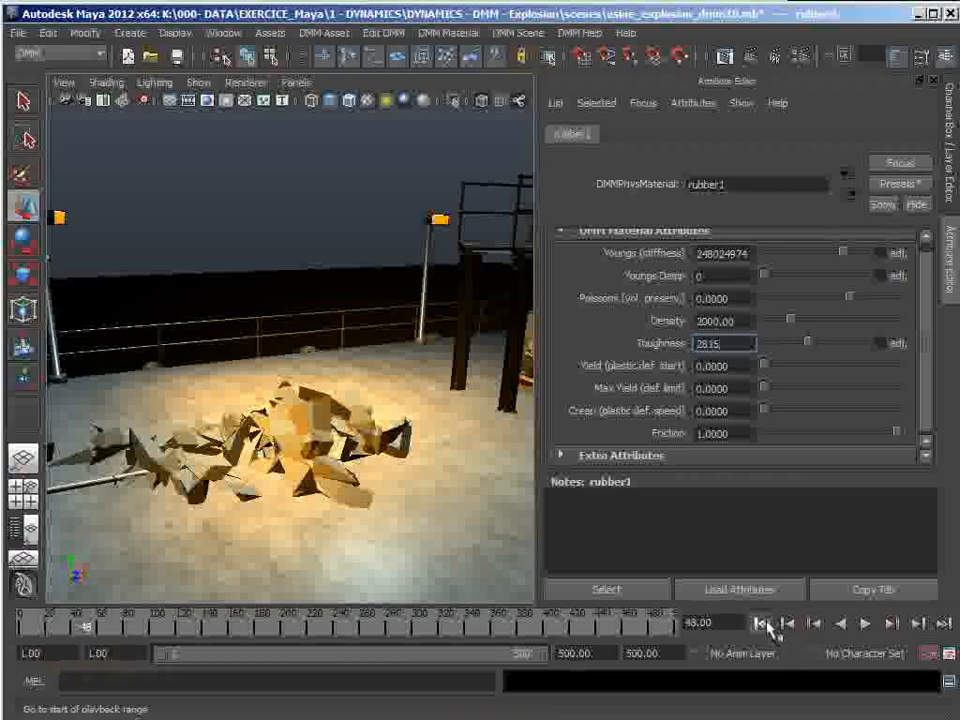
pyautogui.click(762, 623)
pyautogui.click(866, 624)
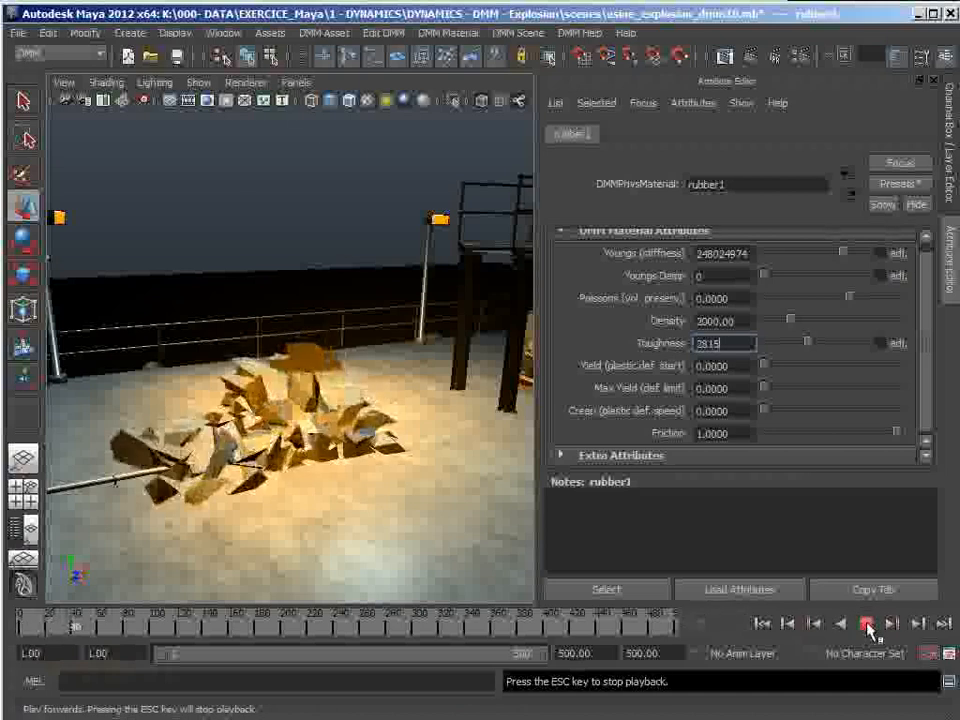
pyautogui.click(868, 625)
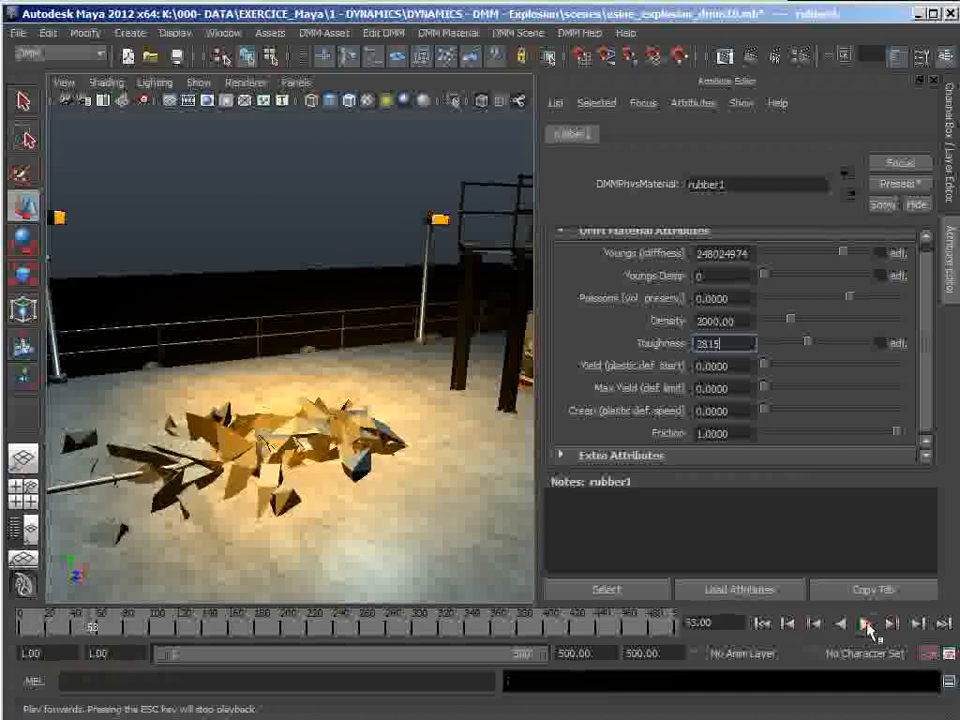
# - Rewind the simulation, raise rubber1's Toughness to 12885, and play the drop
pyautogui.click(766, 624)
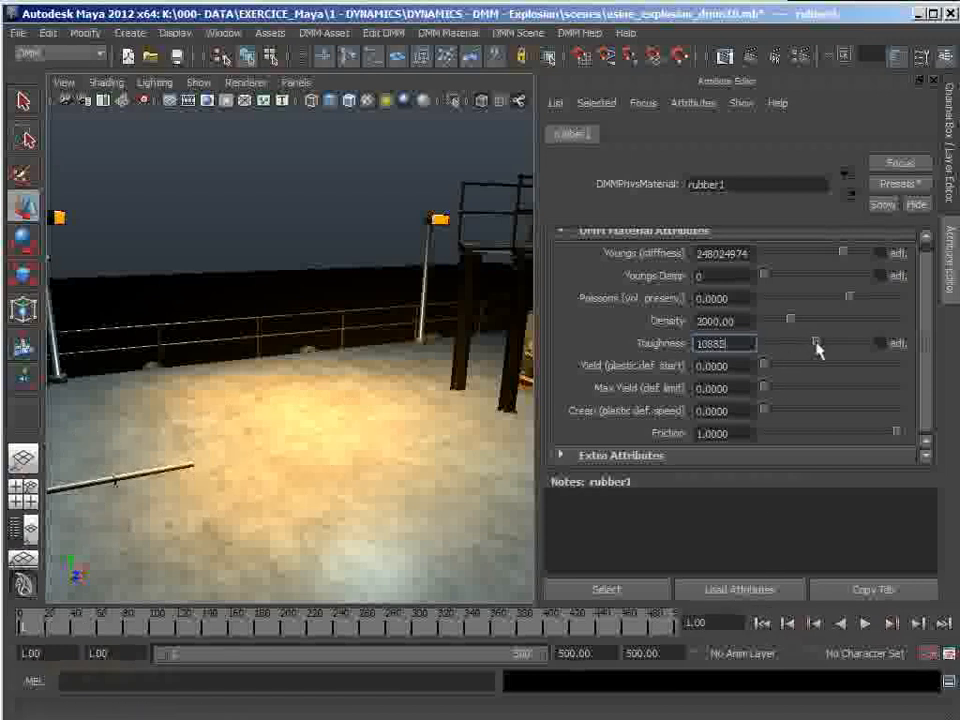
pyautogui.moveTo(818, 347); pyautogui.dragTo(820, 345)
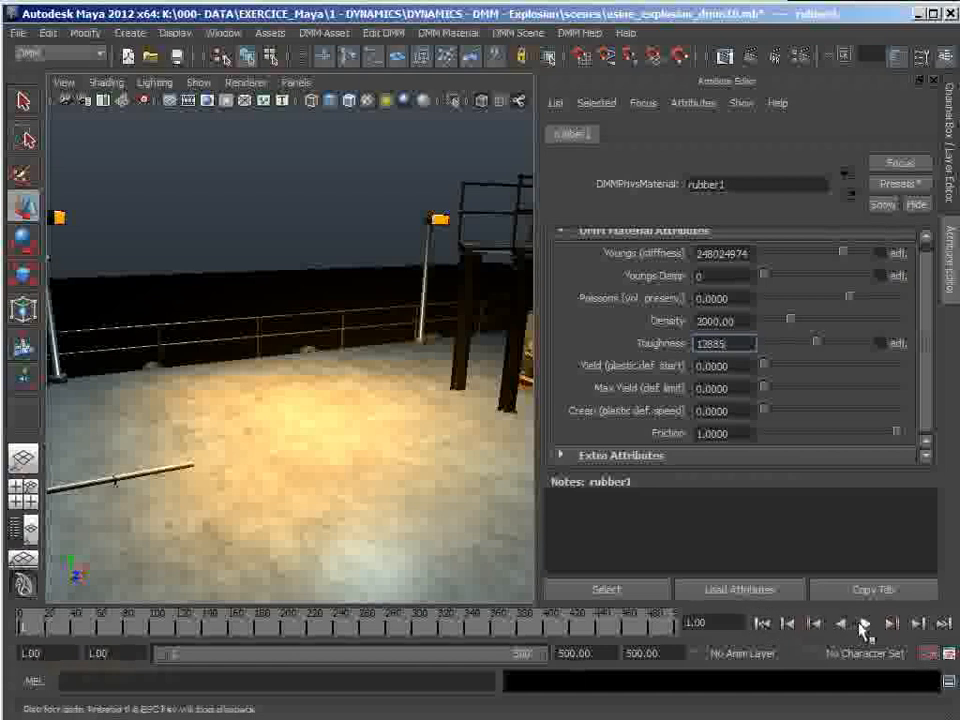
pyautogui.click(866, 624)
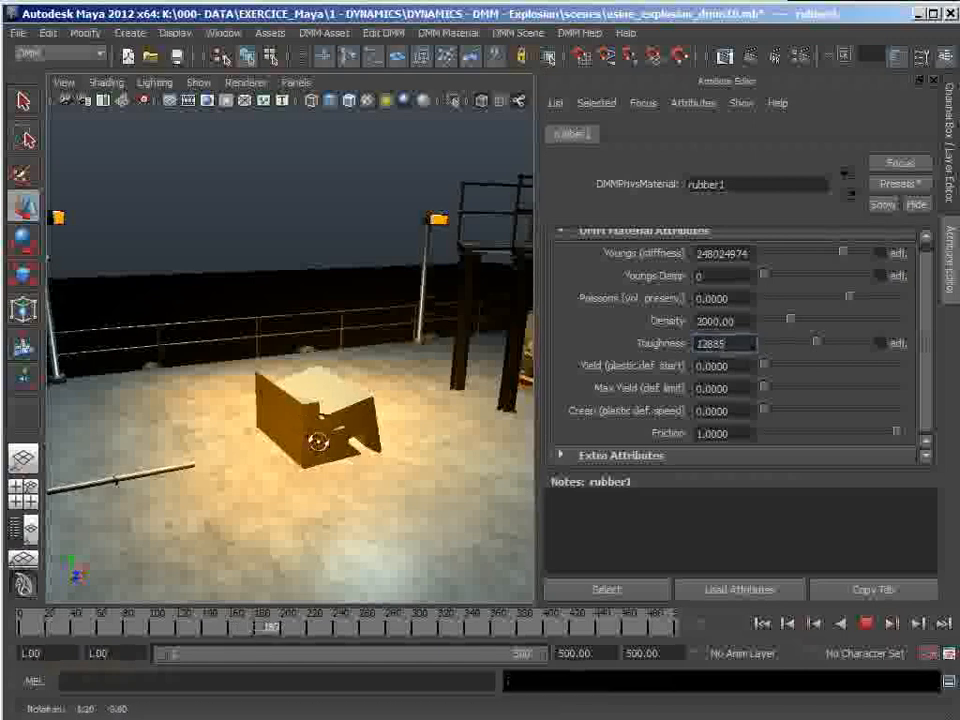
# - Examine the cracks in the fallen cube up close from several angles during playback, stopping the simulation to inspect them
pyautogui.keyDown('alt'); pyautogui.moveTo(311, 441); pyautogui.dragTo(335, 430); pyautogui.keyUp('alt')
pyautogui.keyDown('alt'); pyautogui.moveTo(338, 434); pyautogui.dragTo(456, 474, button='right'); pyautogui.keyUp('alt')
pyautogui.keyDown('alt'); pyautogui.moveTo(418, 484); pyautogui.dragTo(410, 475, button='middle'); pyautogui.keyUp('alt')
pyautogui.keyDown('alt'); pyautogui.moveTo(410, 476); pyautogui.dragTo(340, 450); pyautogui.keyUp('alt')
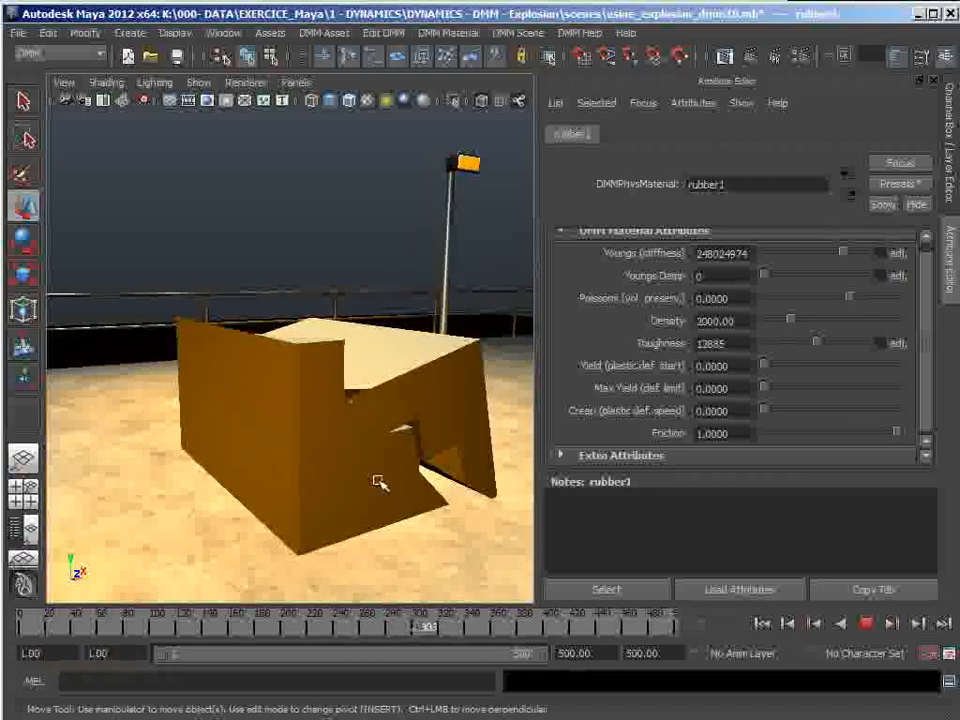
pyautogui.scroll(-5, 378, 482)
pyautogui.keyDown('alt'); pyautogui.moveTo(383, 484); pyautogui.dragTo(358, 514); pyautogui.keyUp('alt')
pyautogui.keyDown('alt'); pyautogui.moveTo(294, 451); pyautogui.dragTo(259, 448); pyautogui.keyUp('alt')
pyautogui.keyDown('alt'); pyautogui.moveTo(261, 450); pyautogui.dragTo(384, 474, button='right'); pyautogui.keyUp('alt')
pyautogui.keyDown('alt'); pyautogui.moveTo(380, 471); pyautogui.dragTo(477, 442, button='middle'); pyautogui.keyUp('alt')
pyautogui.keyDown('alt'); pyautogui.moveTo(477, 442); pyautogui.dragTo(320, 325); pyautogui.keyUp('alt')
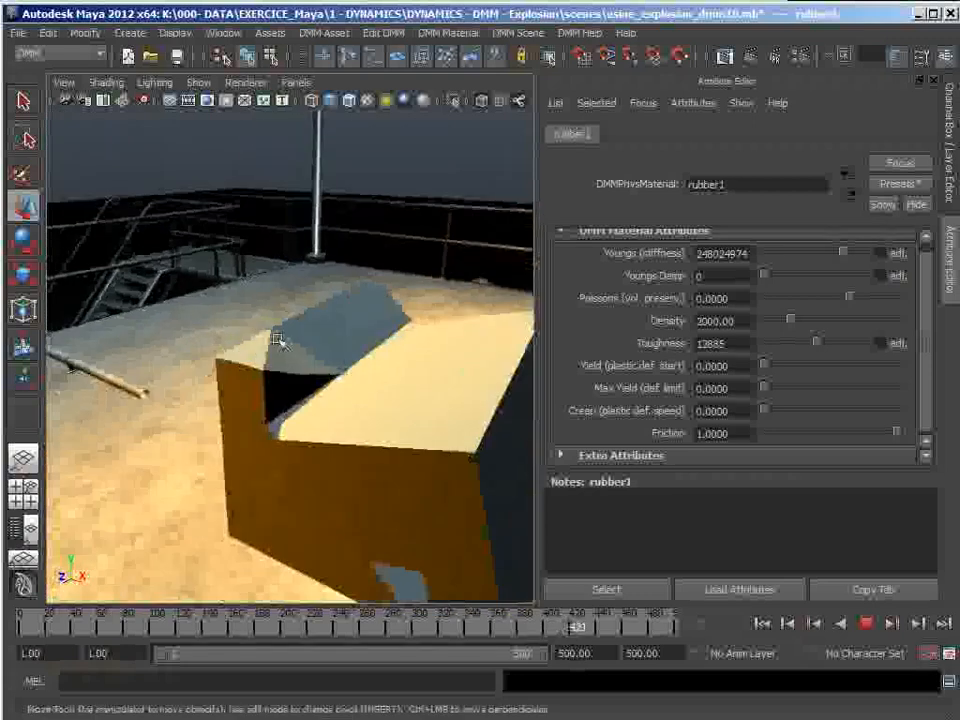
pyautogui.keyDown('alt'); pyautogui.moveTo(317, 493); pyautogui.dragTo(345, 477); pyautogui.keyUp('alt')
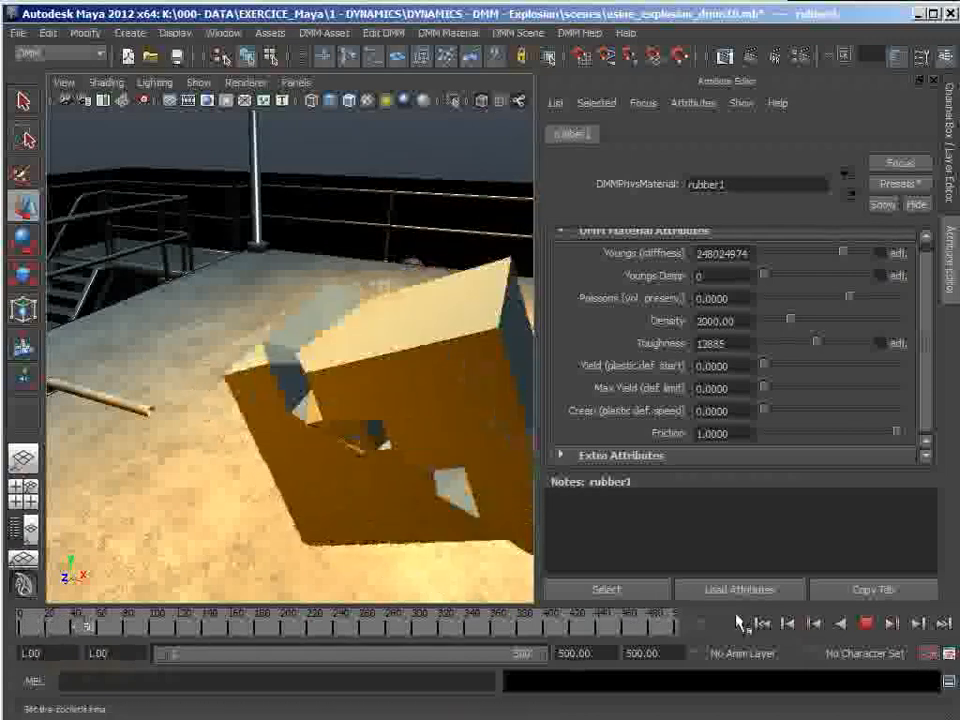
pyautogui.click(866, 624)
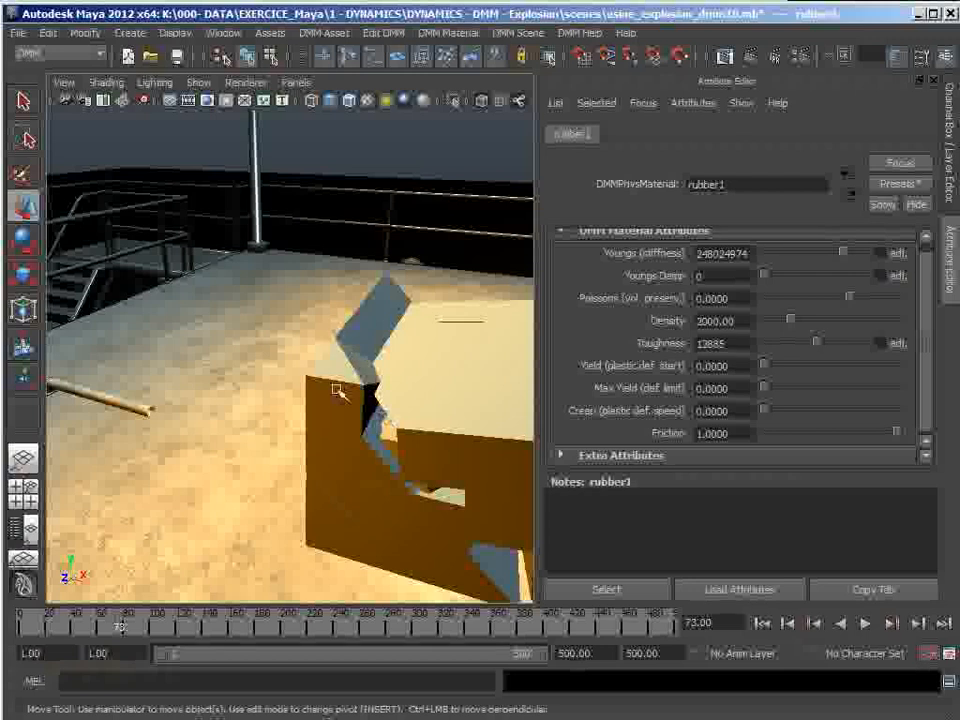
pyautogui.keyDown('alt'); pyautogui.moveTo(389, 420); pyautogui.dragTo(347, 385); pyautogui.keyUp('alt')
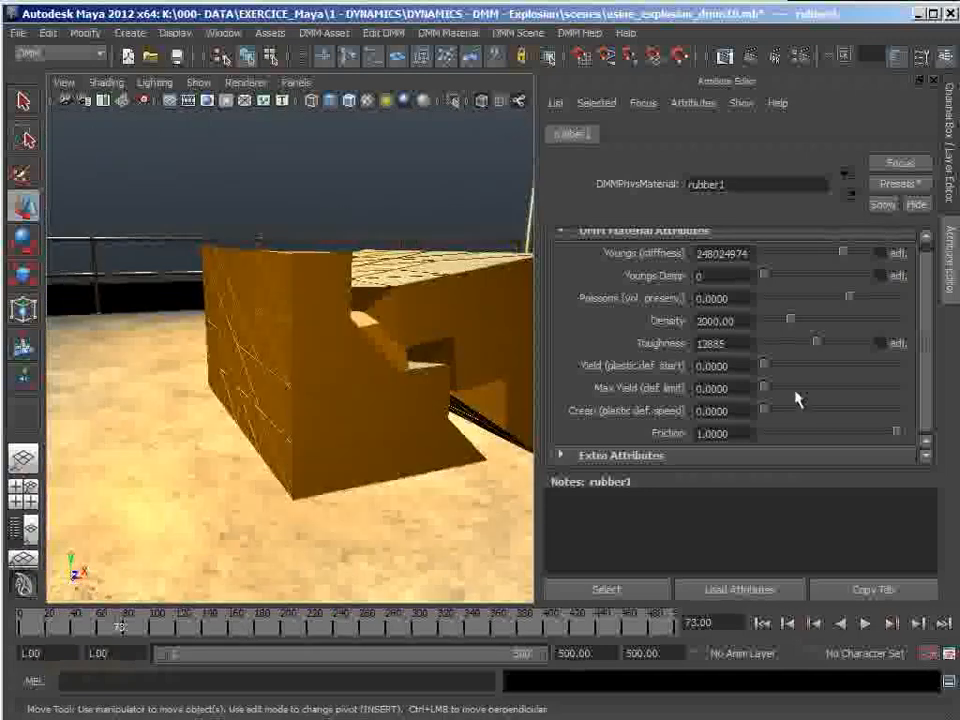
# - Set rubber1's Toughness to 9000 and play the drop from the start
pyautogui.doubleClick(722, 344)
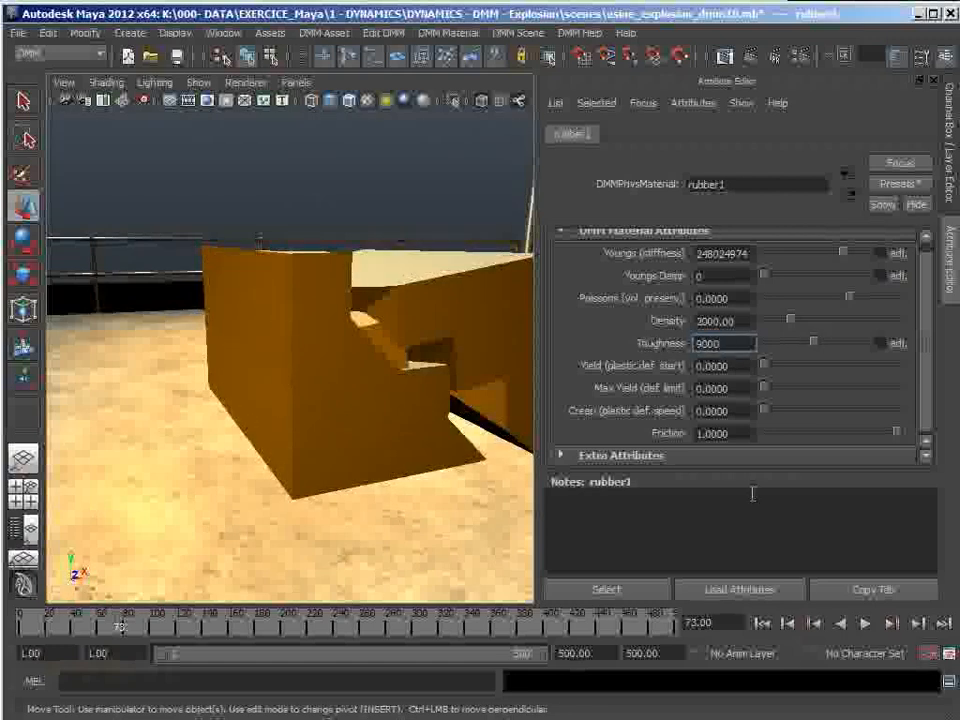
pyautogui.click(762, 623)
pyautogui.click(866, 623)
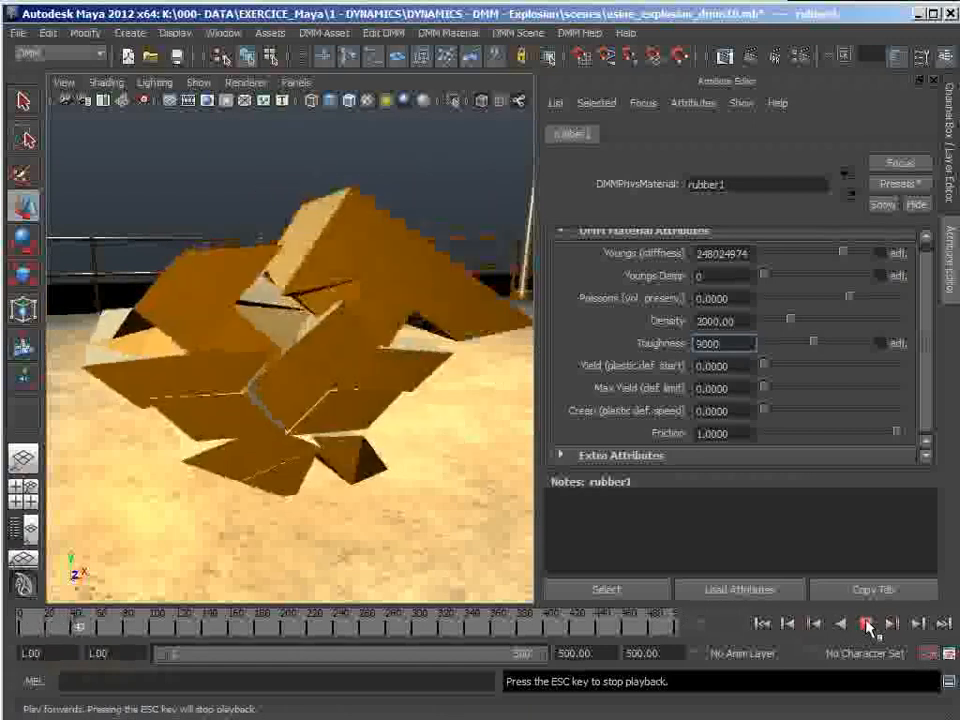
# - Examine the broken cube from several angles and distances during playback, and restart the drop from the first frame
pyautogui.moveTo(305, 452)
pyautogui.keyDown('alt'); pyautogui.mouseDown()
pyautogui.moveTo(300, 446)
pyautogui.moveTo(486, 484)
pyautogui.moveTo(327, 490)
pyautogui.moveTo(304, 446)
pyautogui.mouseUp(); pyautogui.keyUp('alt')
pyautogui.keyDown('alt'); pyautogui.moveTo(304, 446); pyautogui.dragTo(334, 476, button='right'); pyautogui.keyUp('alt')
pyautogui.keyDown('alt'); pyautogui.moveTo(334, 476); pyautogui.dragTo(386, 471, button='middle'); pyautogui.keyUp('alt')
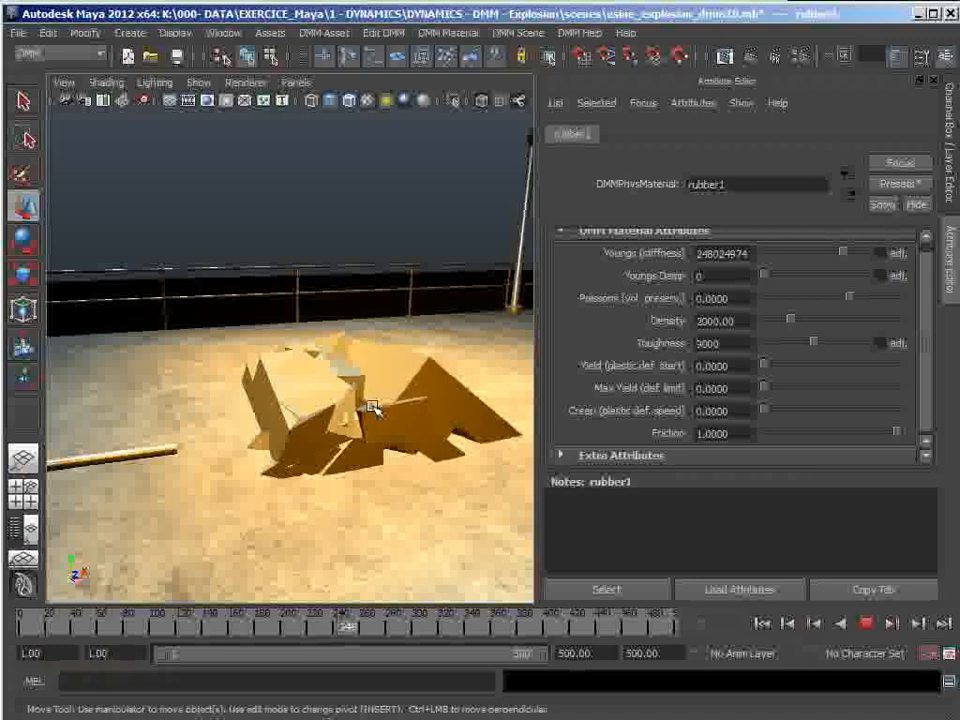
pyautogui.scroll(-5, 380, 453)
pyautogui.keyDown('alt'); pyautogui.moveTo(380, 453); pyautogui.dragTo(401, 465); pyautogui.keyUp('alt')
pyautogui.keyDown('alt'); pyautogui.moveTo(401, 465); pyautogui.dragTo(499, 482, button='right'); pyautogui.keyUp('alt')
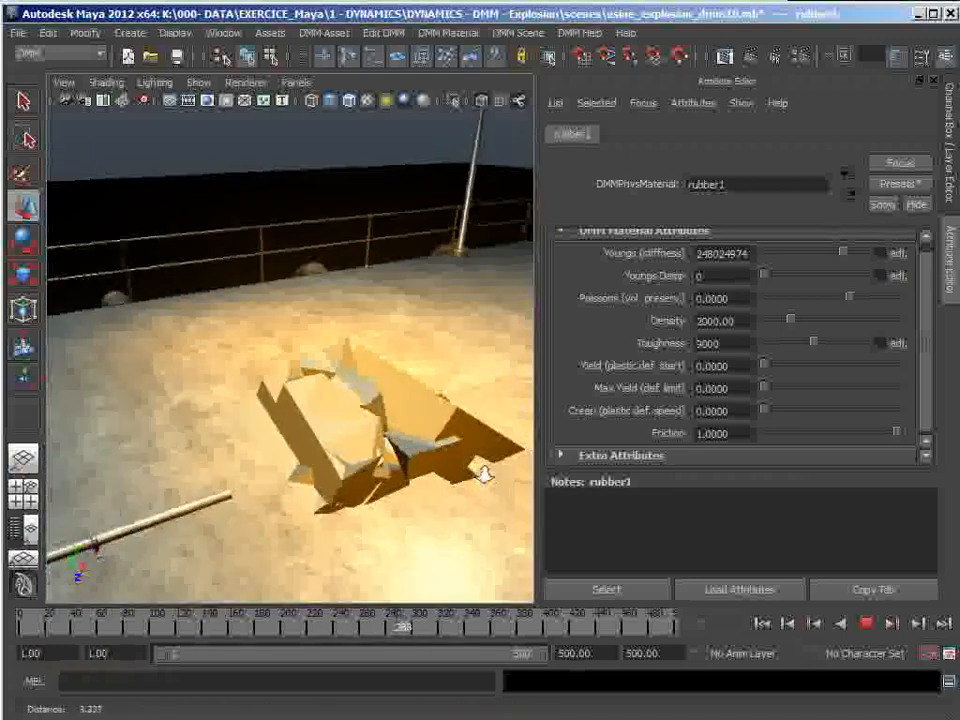
pyautogui.moveTo(422, 456)
pyautogui.keyDown('alt'); pyautogui.mouseDown()
pyautogui.moveTo(399, 434)
pyautogui.moveTo(315, 435)
pyautogui.moveTo(440, 450)
pyautogui.moveTo(429, 441)
pyautogui.mouseUp(); pyautogui.keyUp('alt')
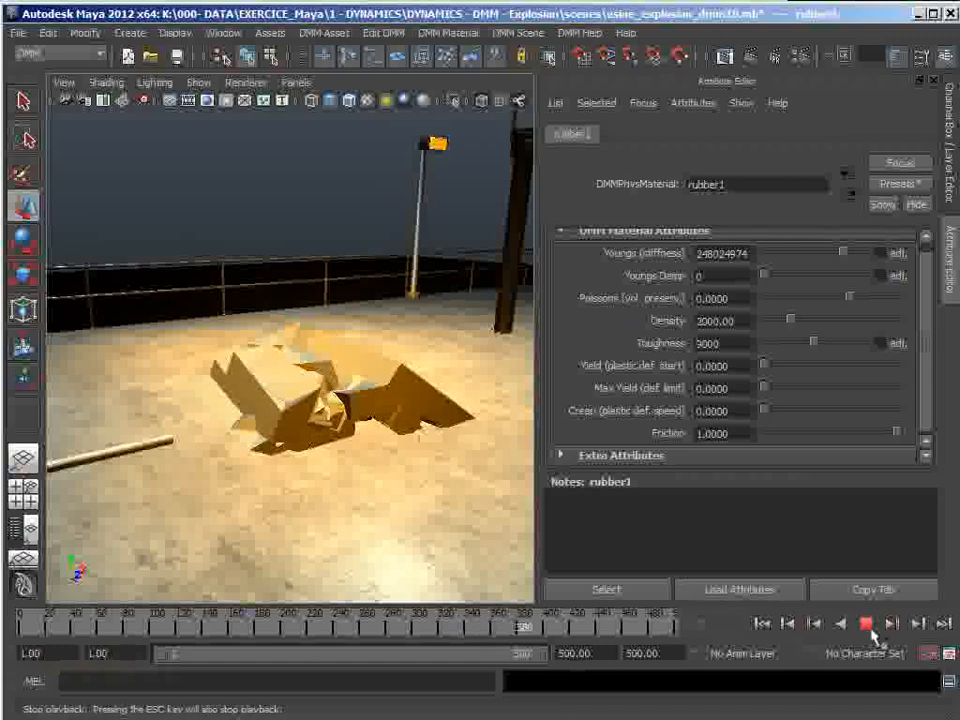
pyautogui.click(762, 624)
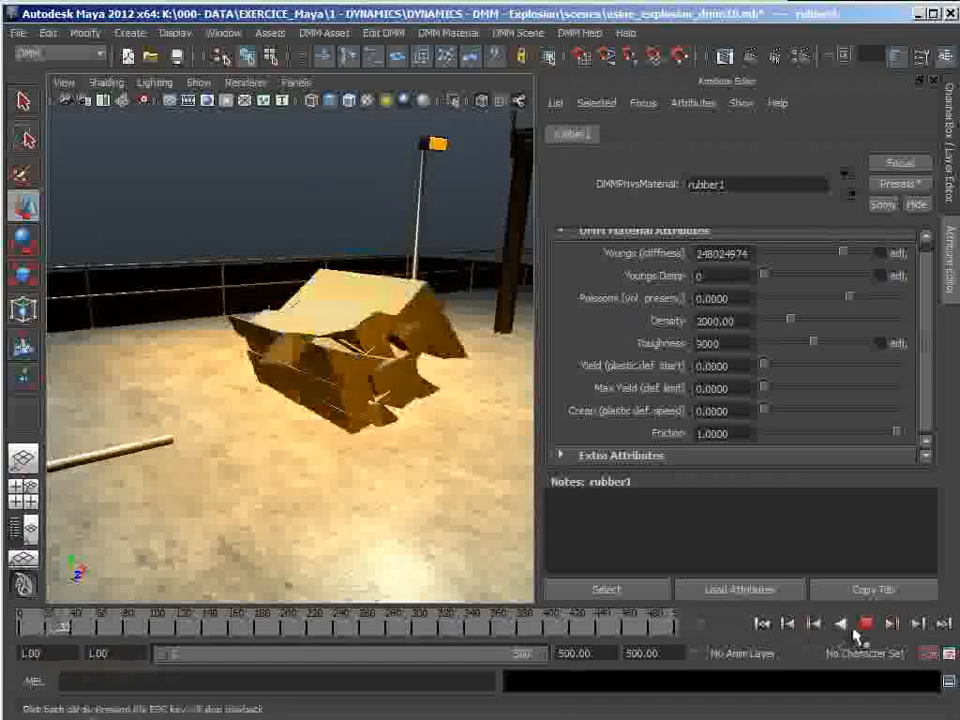